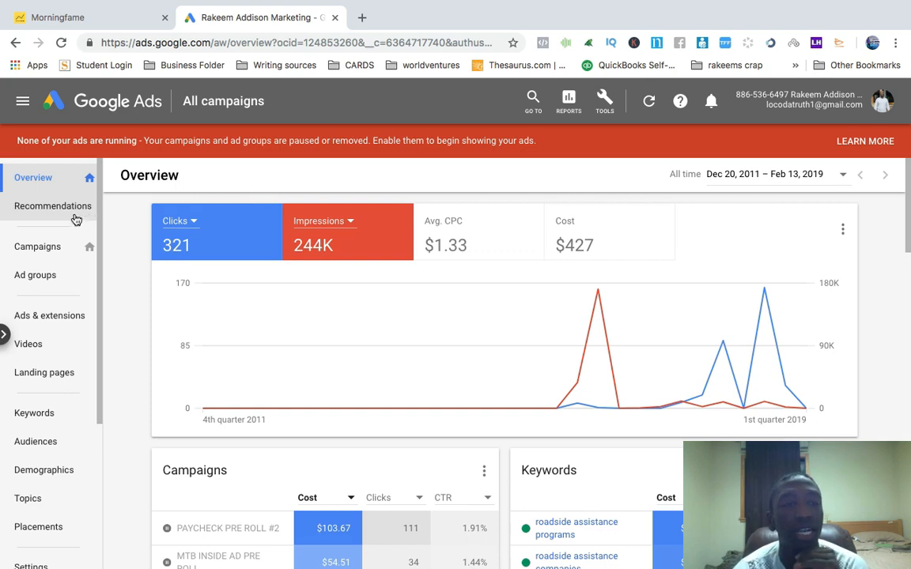
# Browse the list of existing campaigns and the account overview
pyautogui.click(48, 247)
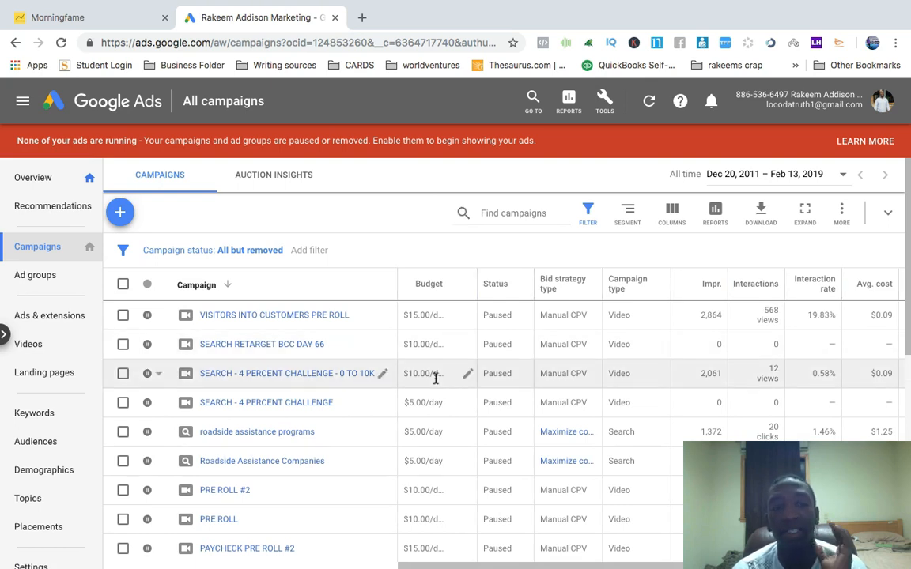
pyautogui.scroll(-3, 435, 378)
pyautogui.scroll(-1, 435, 378)
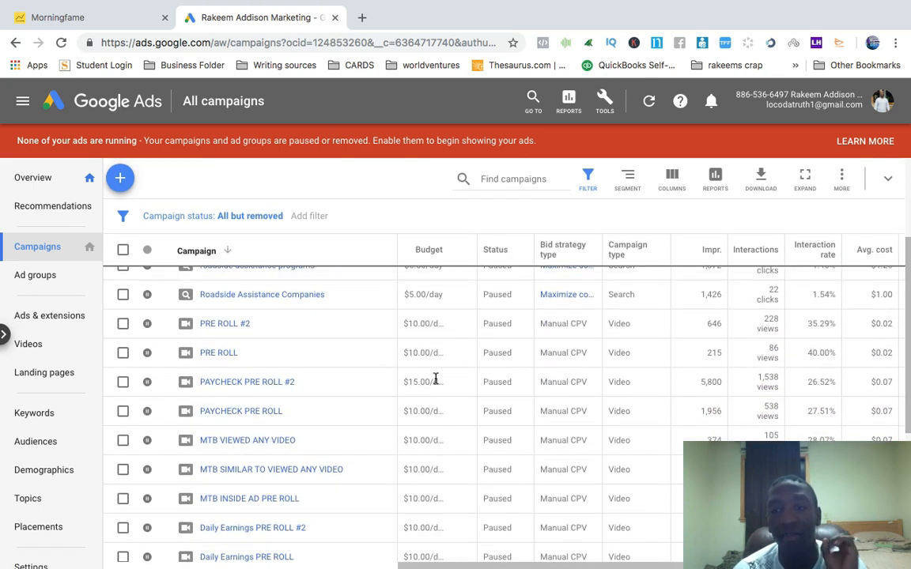
pyautogui.scroll(-5, 435, 379)
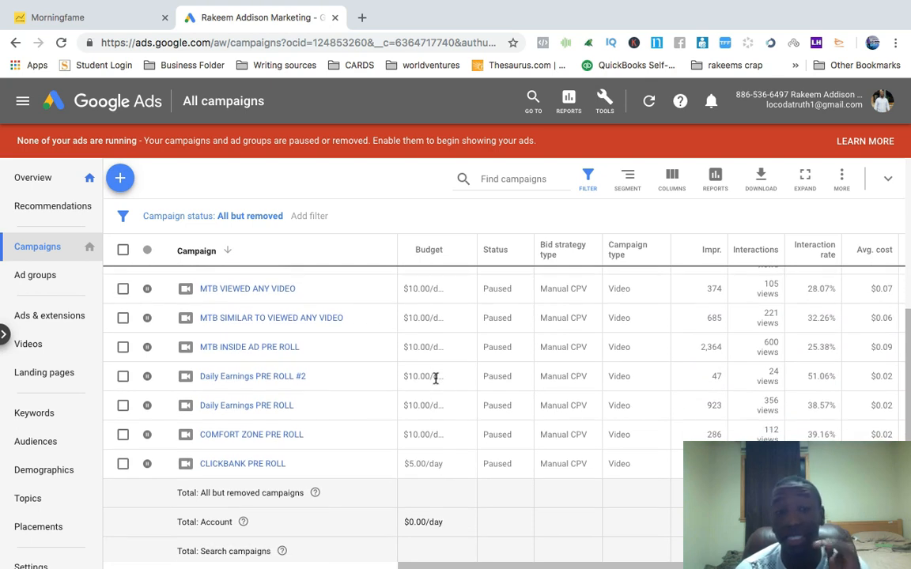
pyautogui.scroll(-2, 435, 378)
pyautogui.scroll(10, 435, 379)
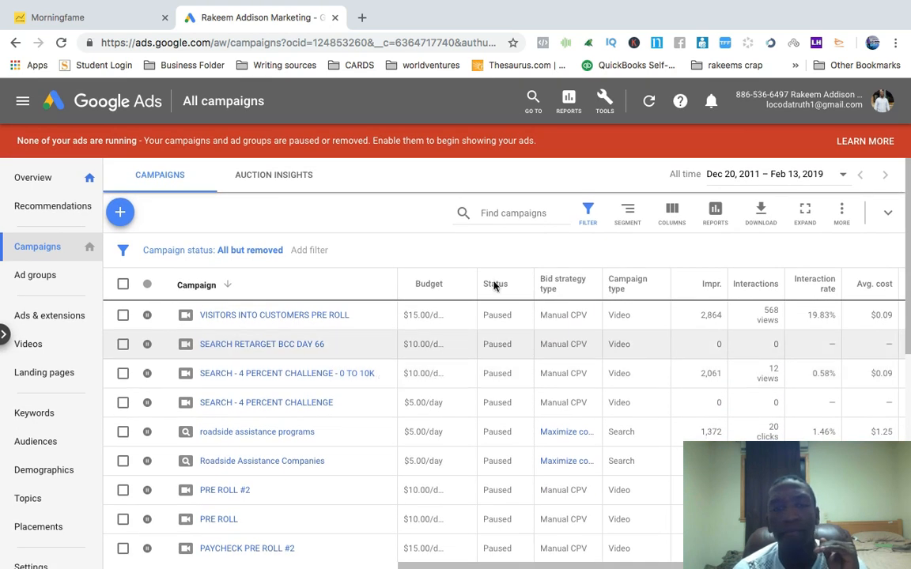
pyautogui.click(23, 182)
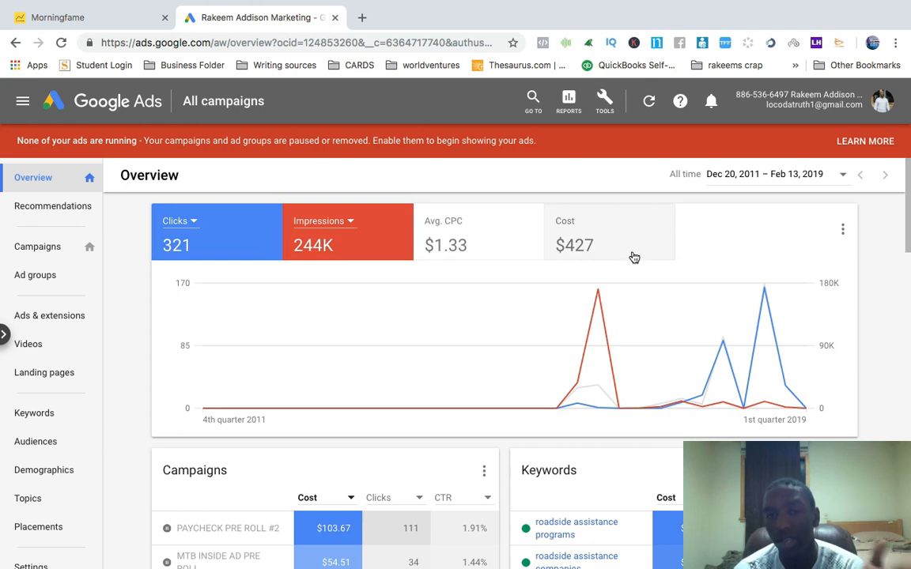
pyautogui.click(33, 248)
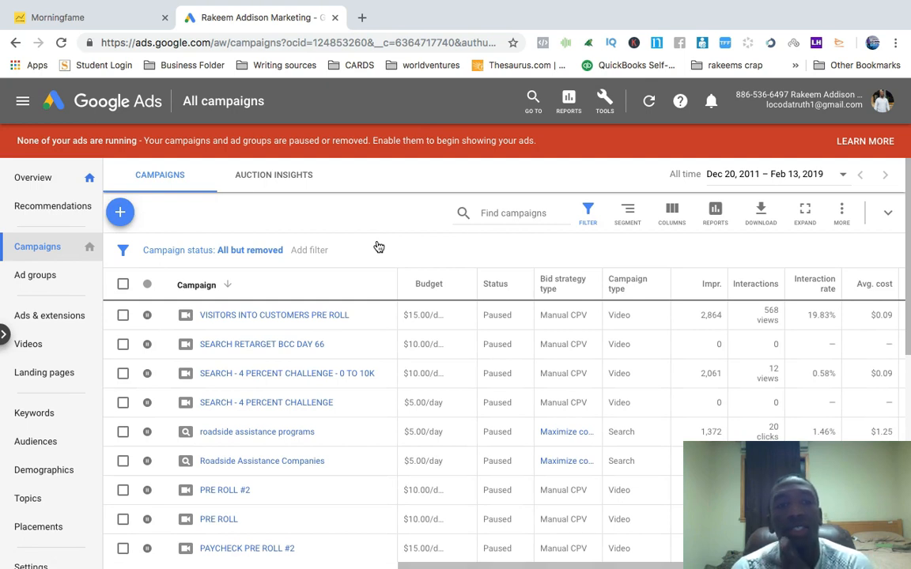
# Start a new campaign without a goal's guidance and choose the Video campaign type
pyautogui.click(122, 215)
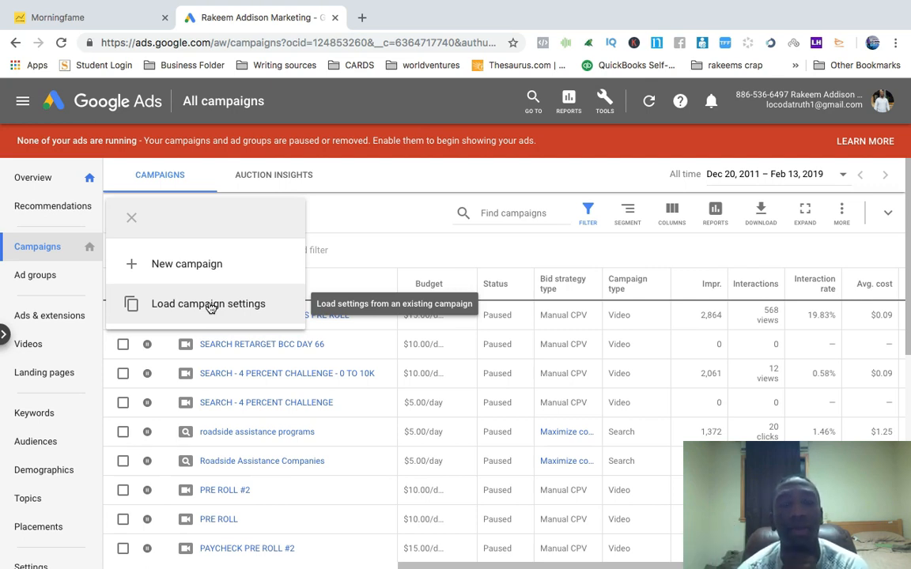
pyautogui.click(232, 264)
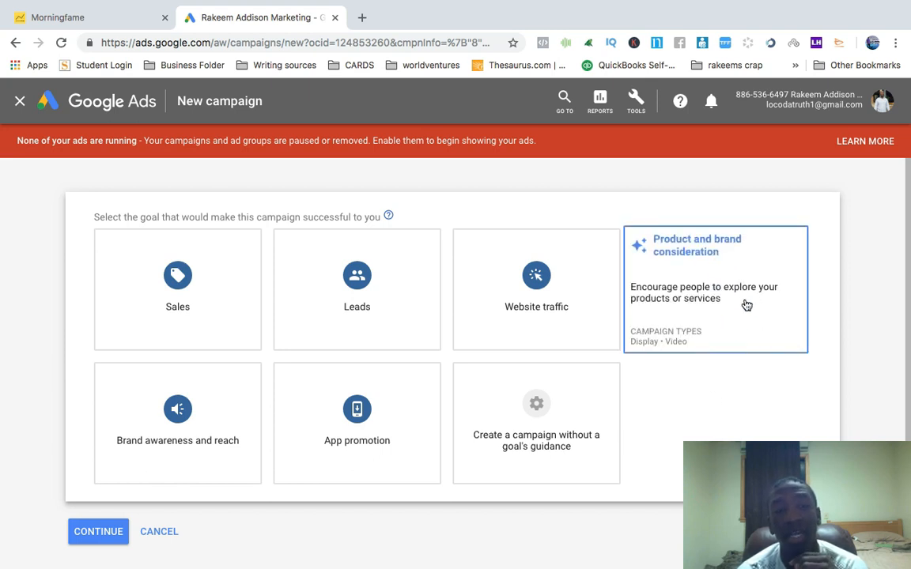
pyautogui.click(583, 443)
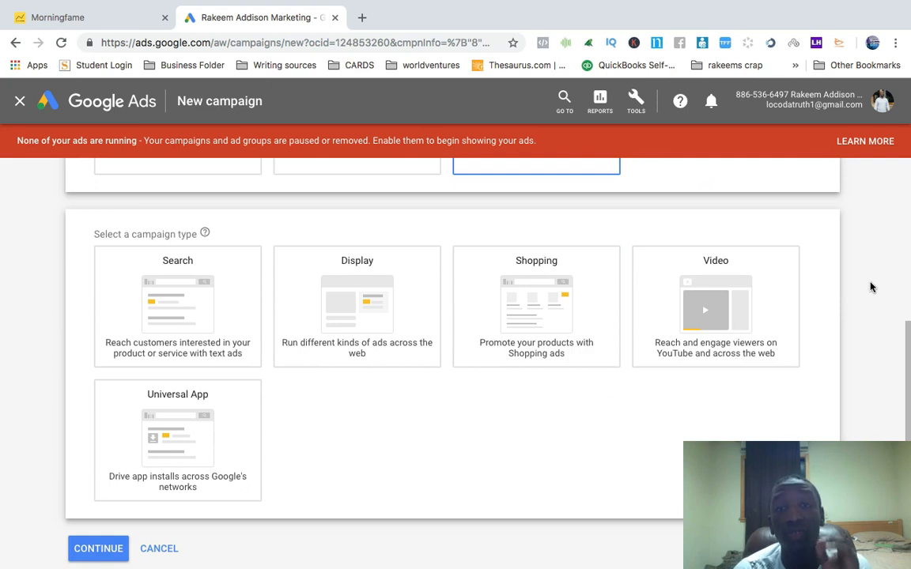
pyautogui.click(740, 284)
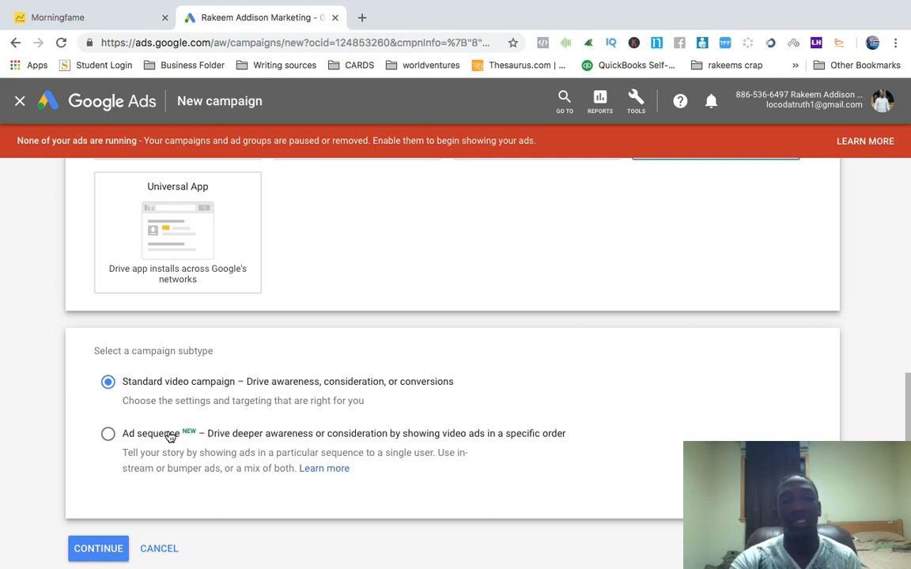
# Select the Standard video campaign subtype and continue to the campaign settings
pyautogui.click(109, 436)
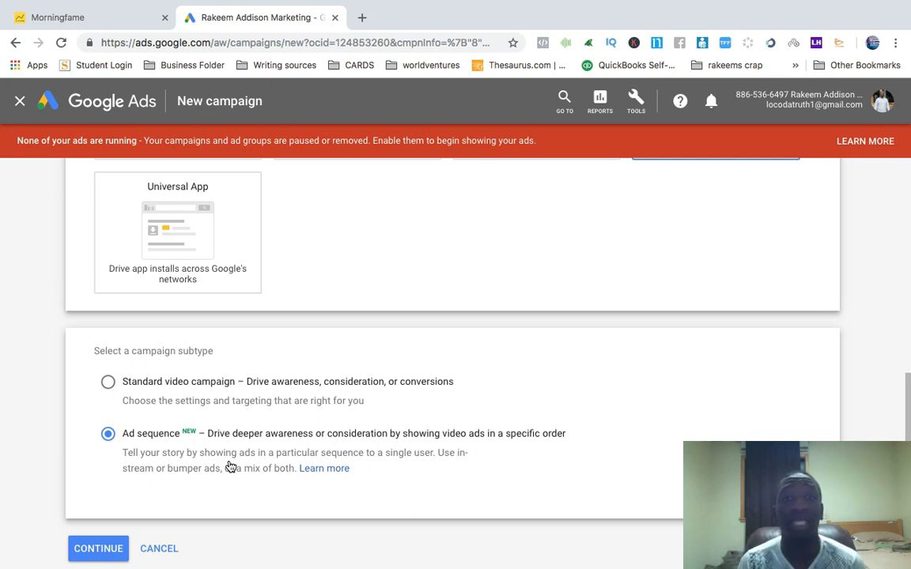
pyautogui.click(108, 382)
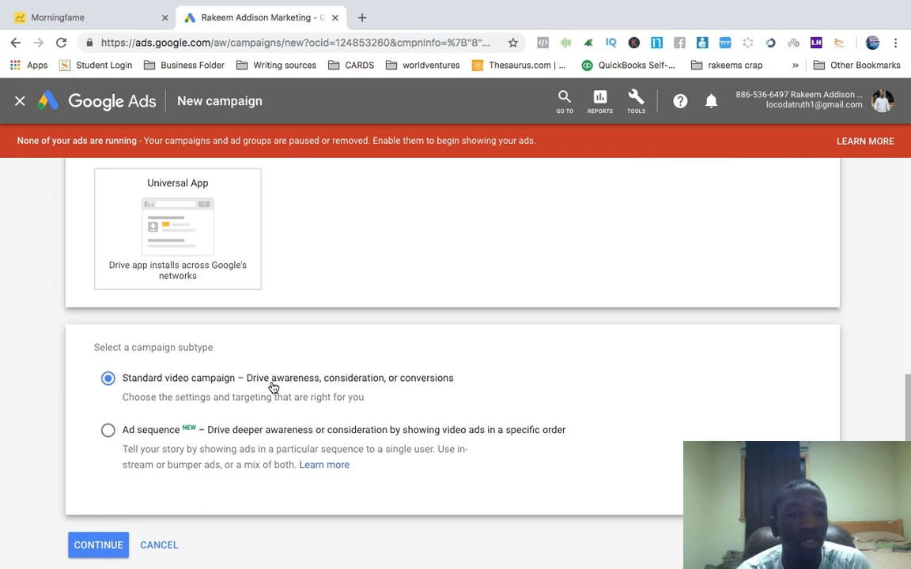
pyautogui.scroll(-2, 270, 386)
pyautogui.click(95, 489)
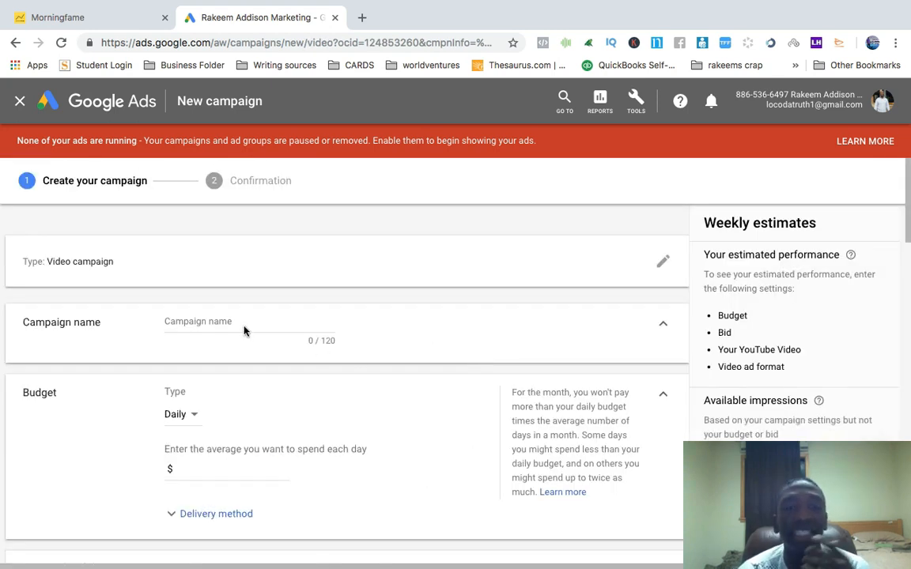
# Open YouTube in a new tab and search for make money online
pyautogui.click(233, 321)
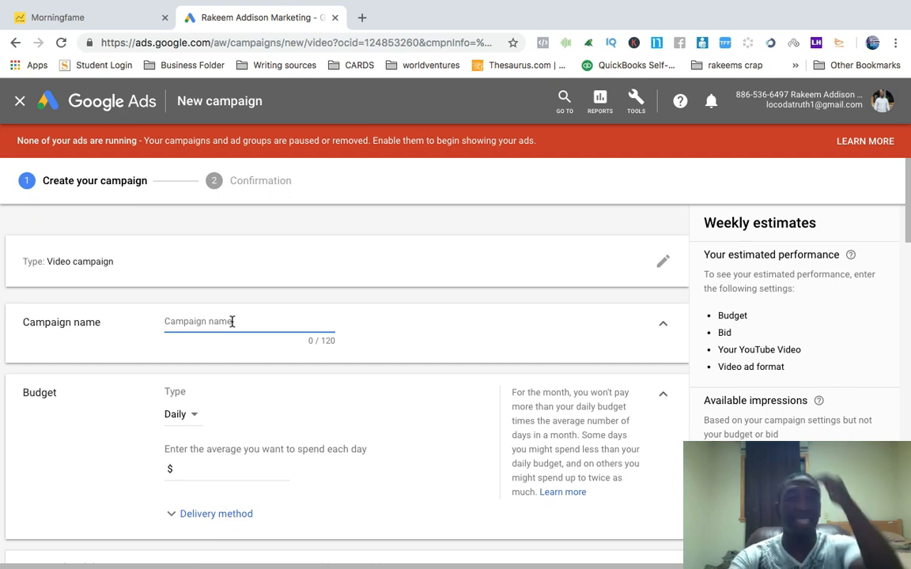
pyautogui.click(365, 21)
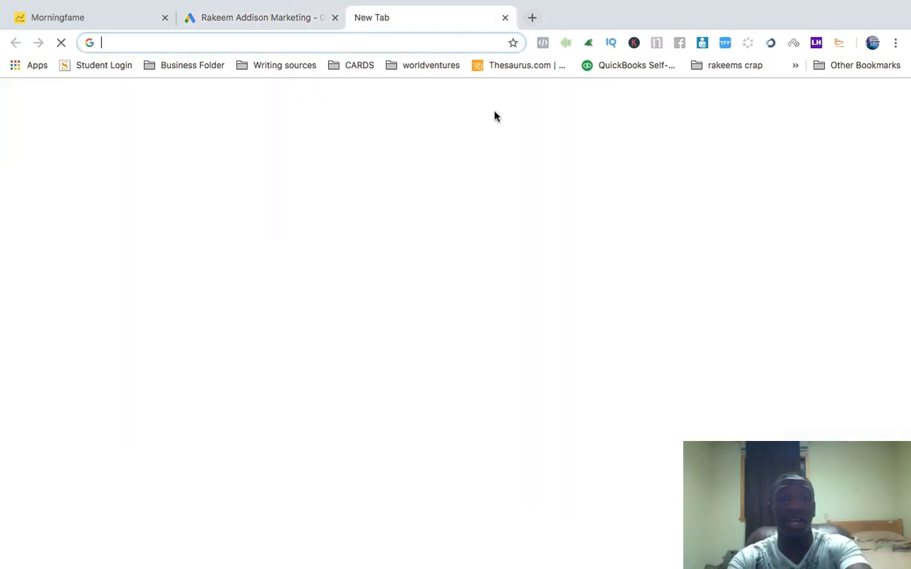
pyautogui.write('yout')
pyautogui.press('Return')
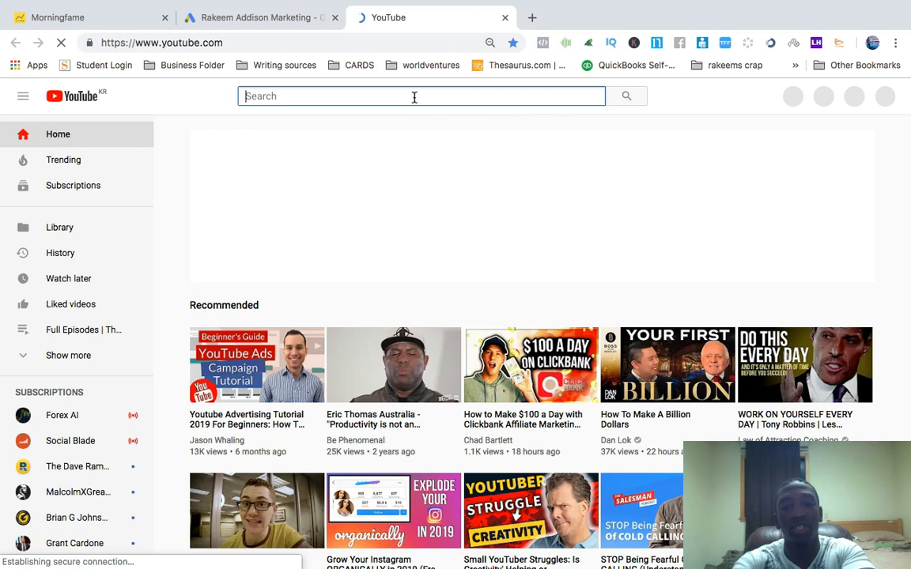
pyautogui.write('make money on')
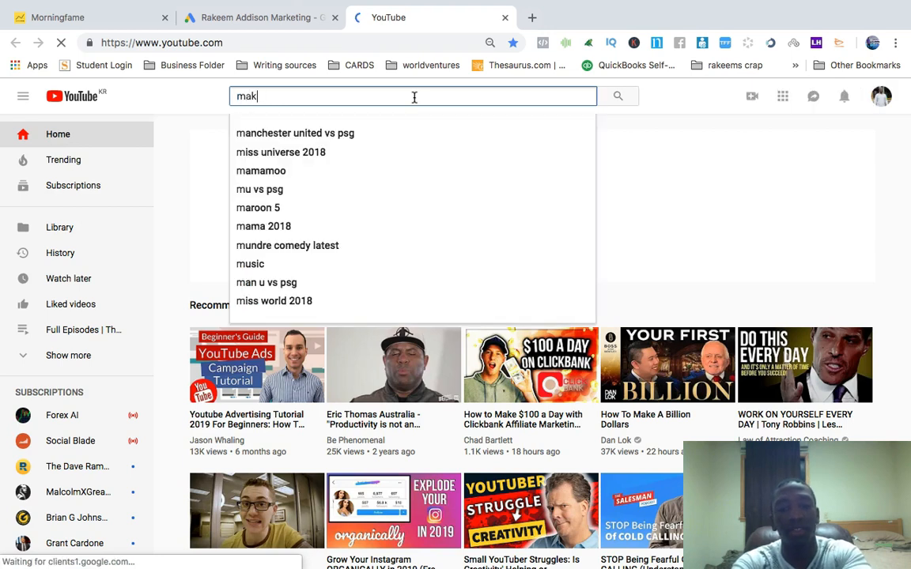
pyautogui.write('line')
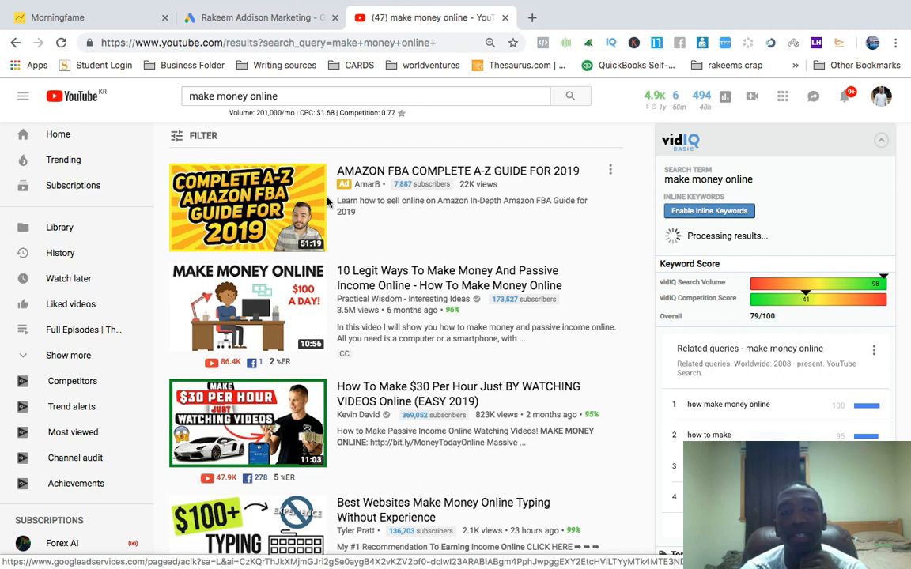
# Open the 10 Legit Ways To Make Money video, pause it, review its stats, and close the tab
pyautogui.click(412, 283)
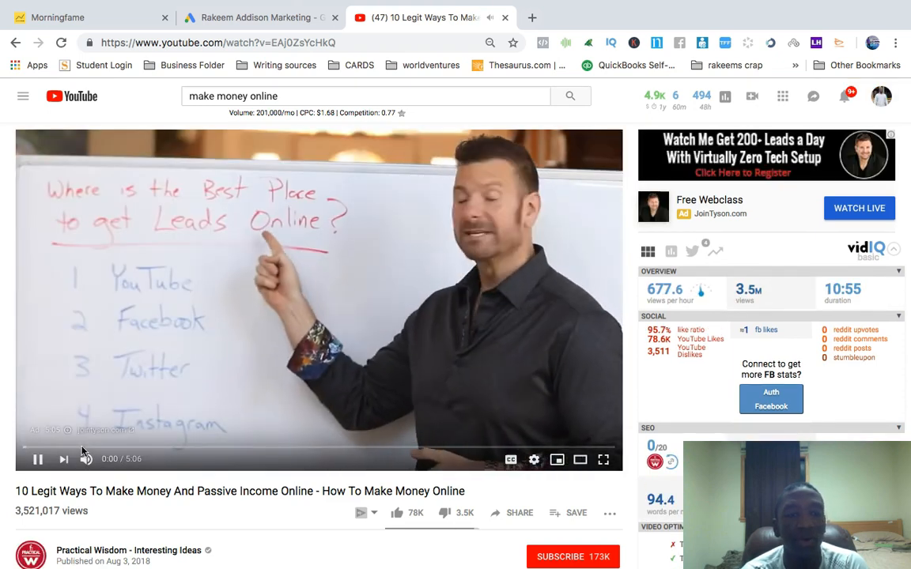
pyautogui.click(37, 461)
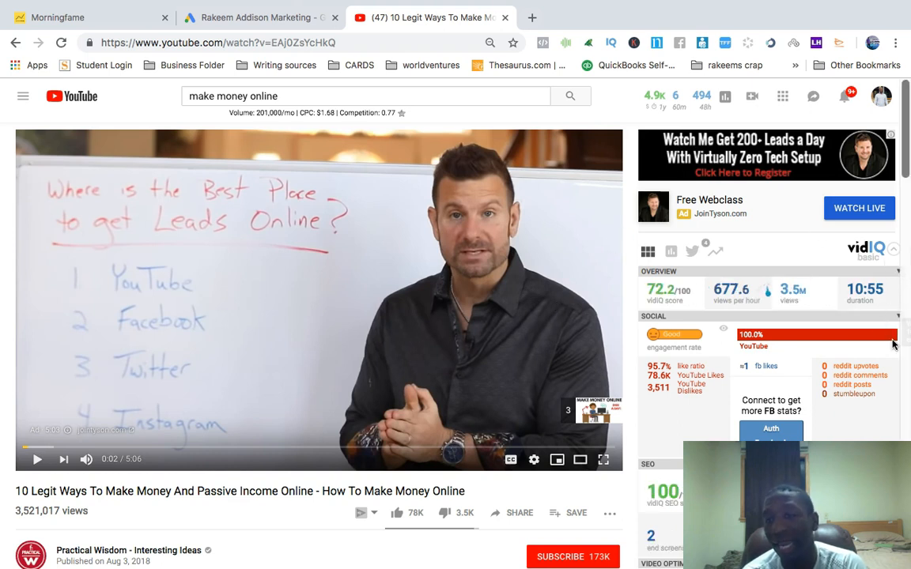
pyautogui.scroll(-5, 892, 344)
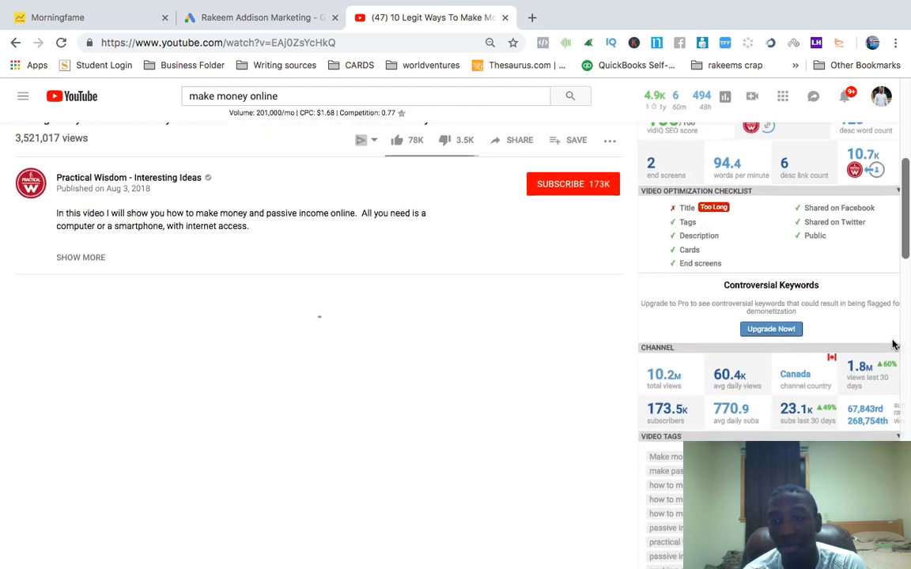
pyautogui.scroll(5, 892, 344)
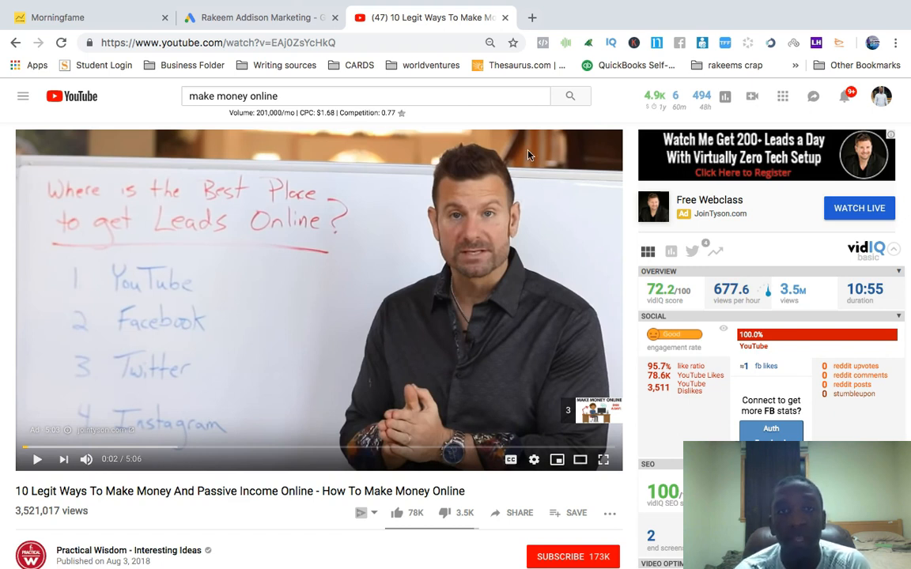
pyautogui.click(504, 18)
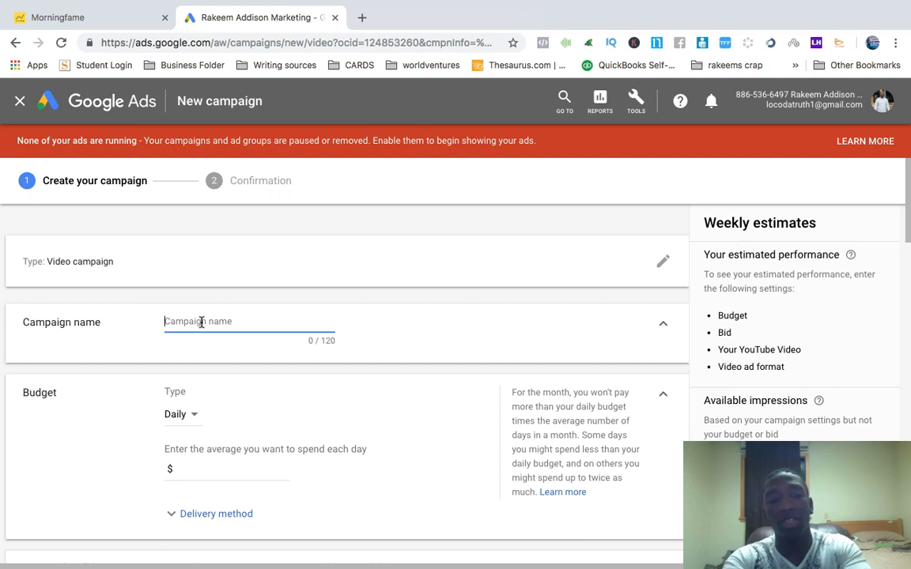
# Name the campaign PRE ROLL - WEIGHT LOSS
pyautogui.write('PREE')
pyautogui.press('BackSpace')
pyautogui.write('R')
pyautogui.write('O')
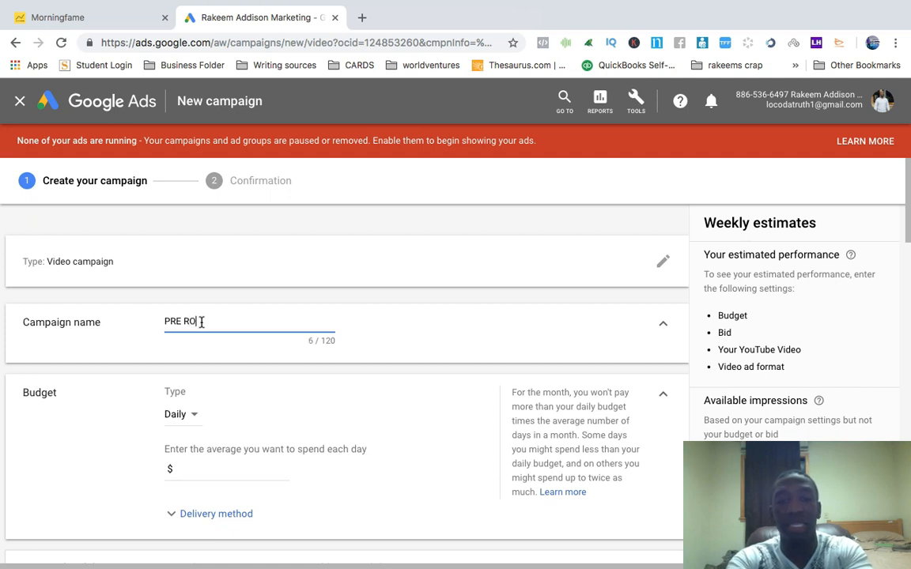
pyautogui.write('LL -')
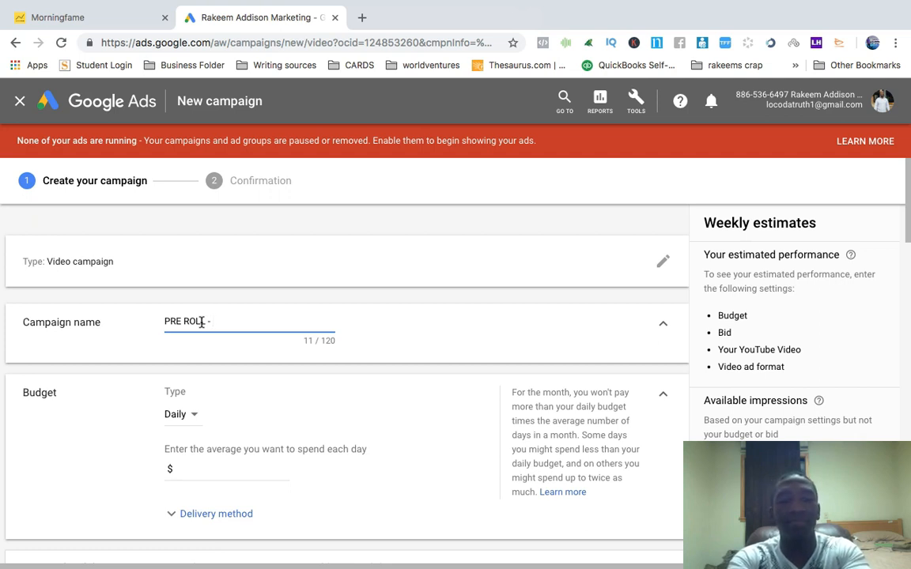
pyautogui.write('WEIG')
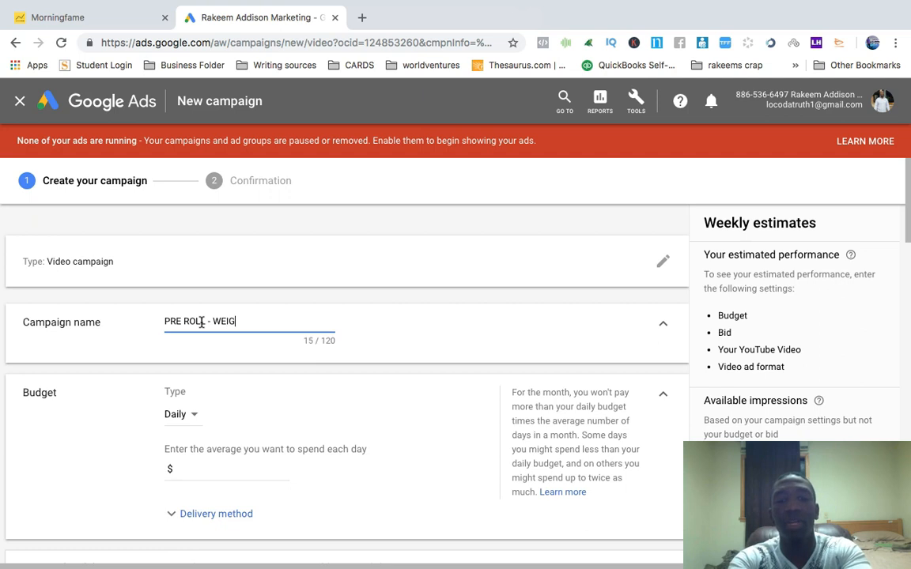
pyautogui.write('HT LOSS')
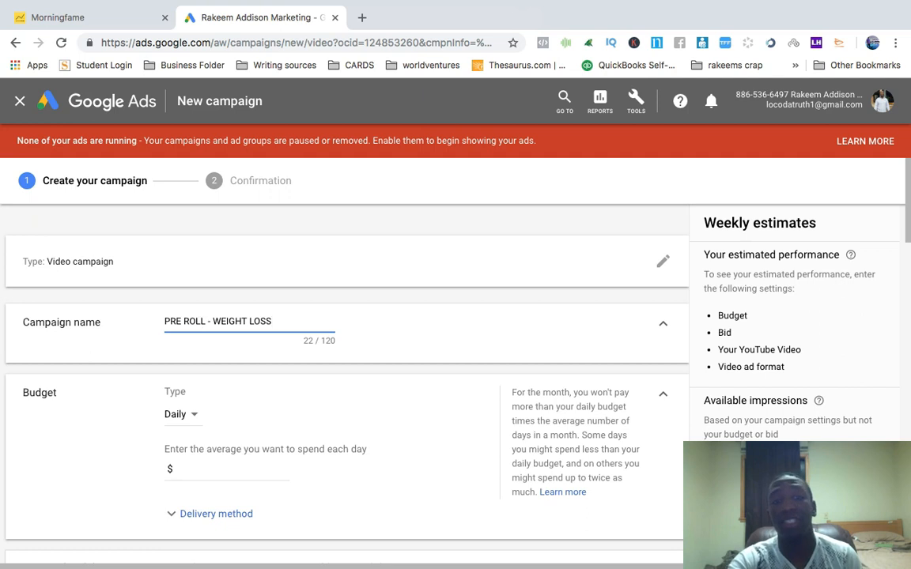
# Try changing the name's PRE ROLL prefix to DISPLAY, then restore PRE ROLL
pyautogui.doubleClick(191, 323)
pyautogui.moveTo(190, 323); pyautogui.dragTo(128, 326)
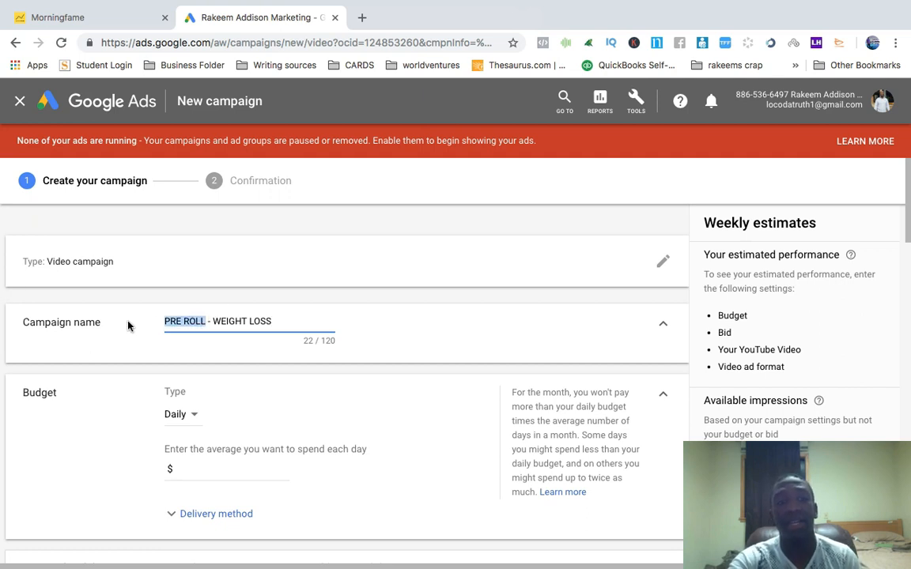
pyautogui.write('DIPS')
pyautogui.press('BackSpace')
pyautogui.press('BackSpace')
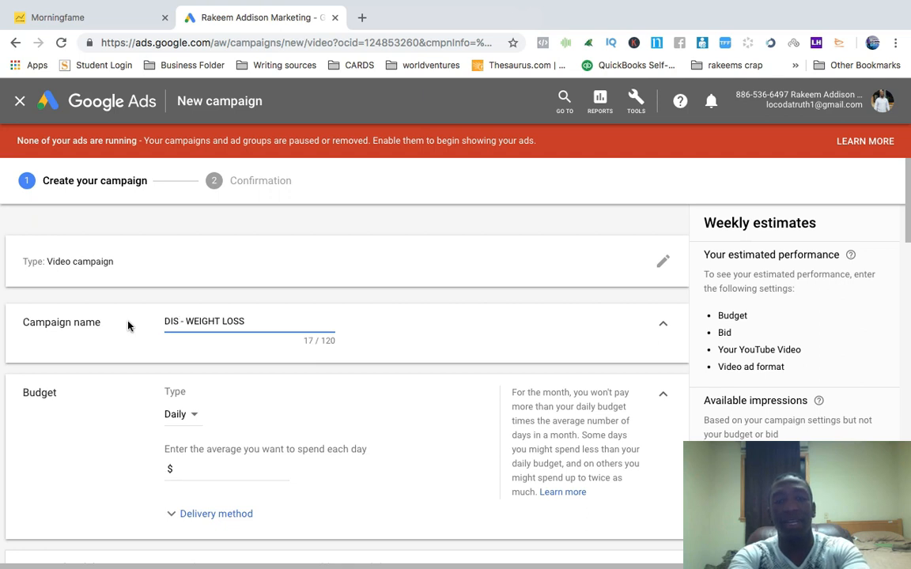
pyautogui.write('PLAY')
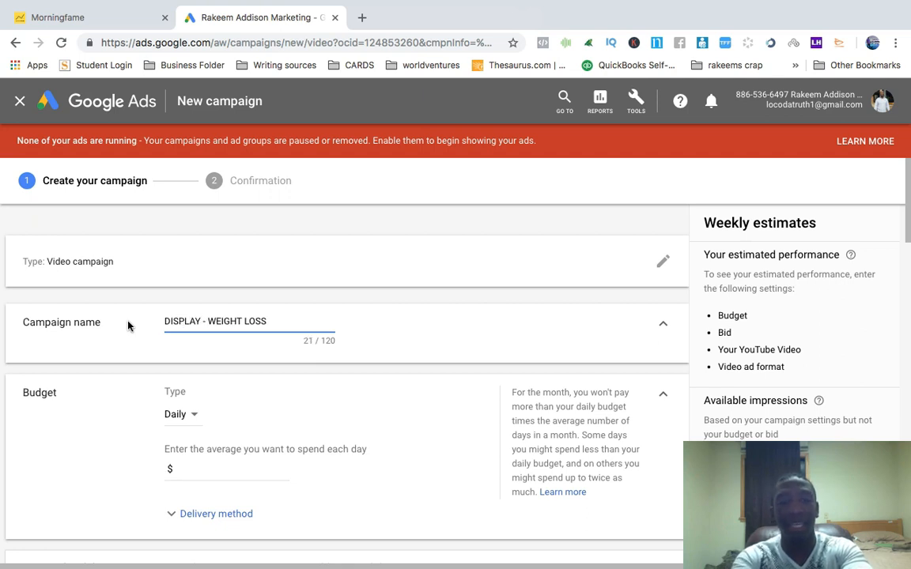
pyautogui.press('BackSpace')
pyautogui.press('BackSpace')
pyautogui.press('BackSpace')
pyautogui.press('BackSpace')
pyautogui.press('BackSpace')
pyautogui.press('BackSpace')
pyautogui.press('BackSpace')
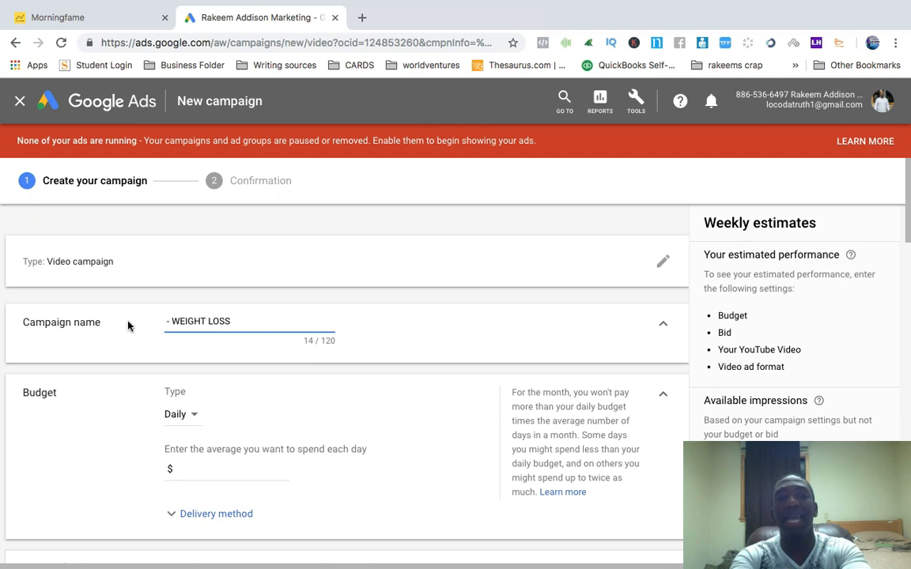
pyautogui.write('PRE ROLL')
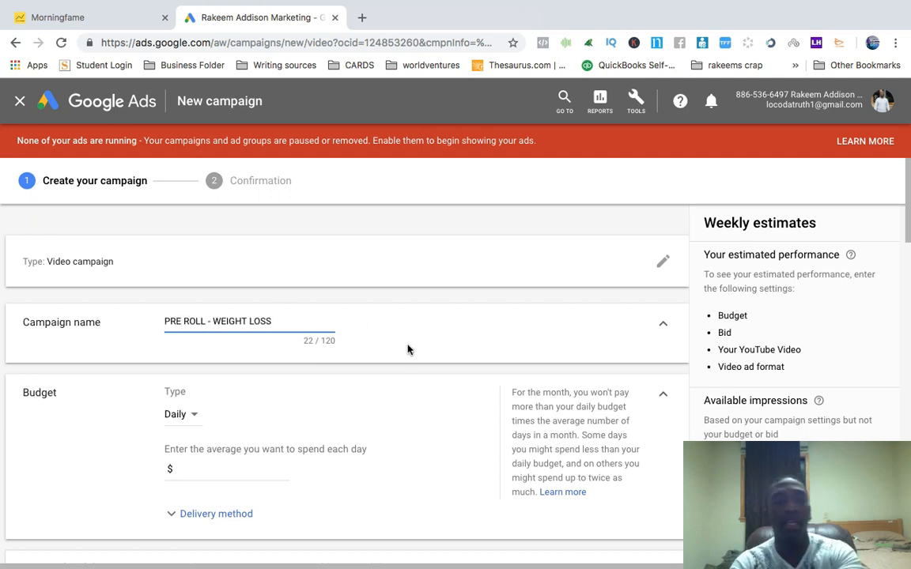
# Set the average daily budget to $5.00
pyautogui.scroll(-3, 408, 349)
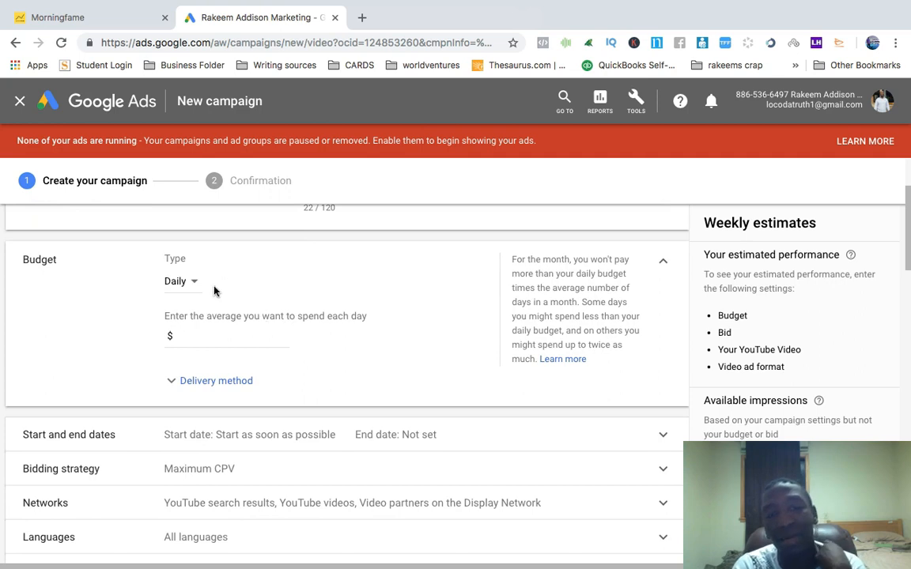
pyautogui.click(229, 339)
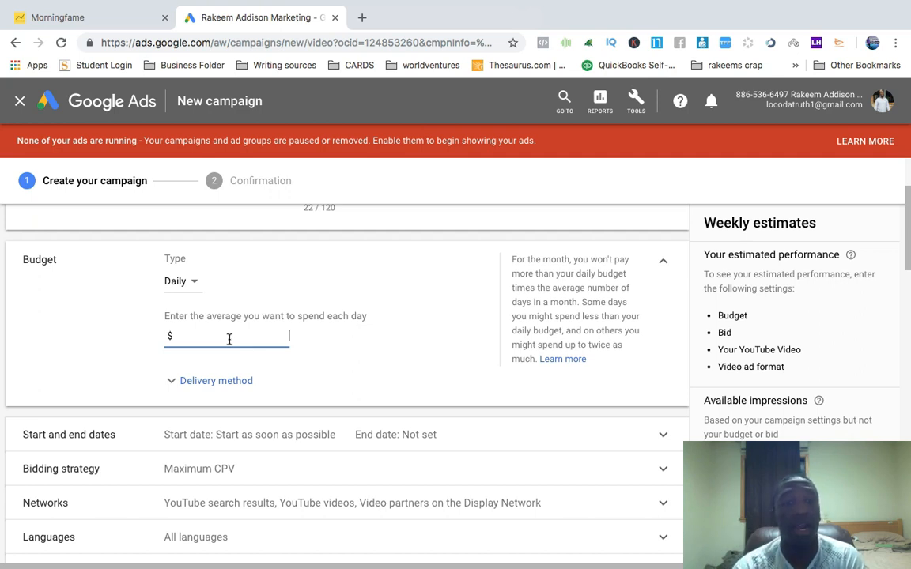
pyautogui.write('5.00')
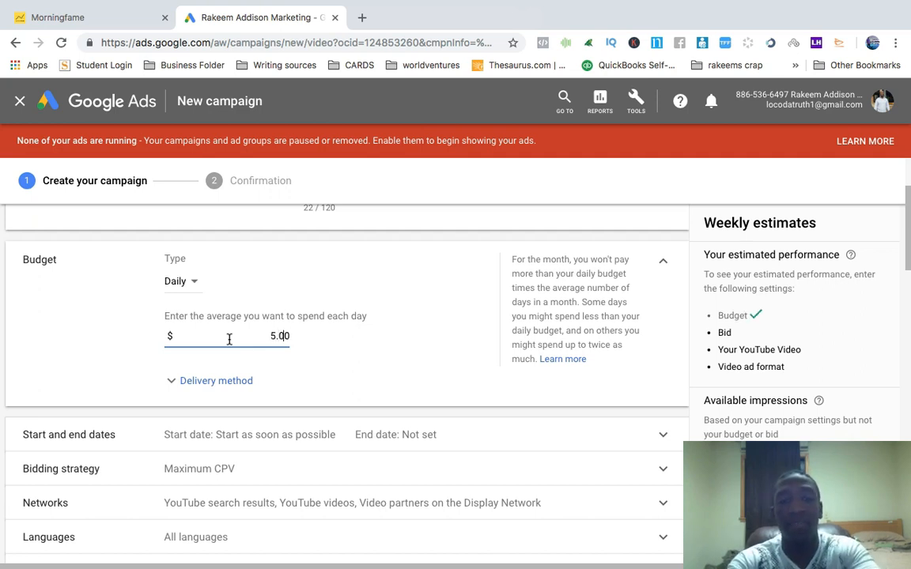
# Set the budget's delivery method to Accelerated
pyautogui.click(180, 380)
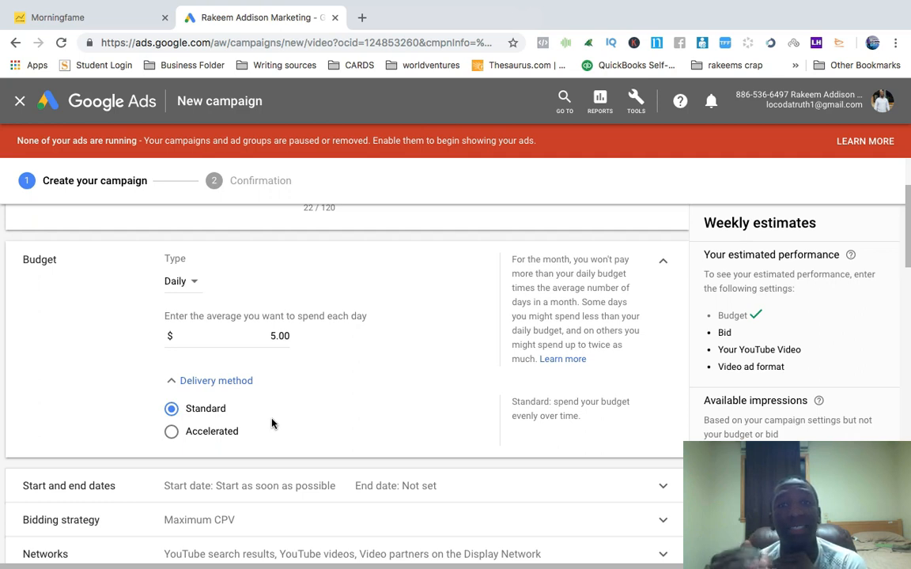
pyautogui.click(171, 431)
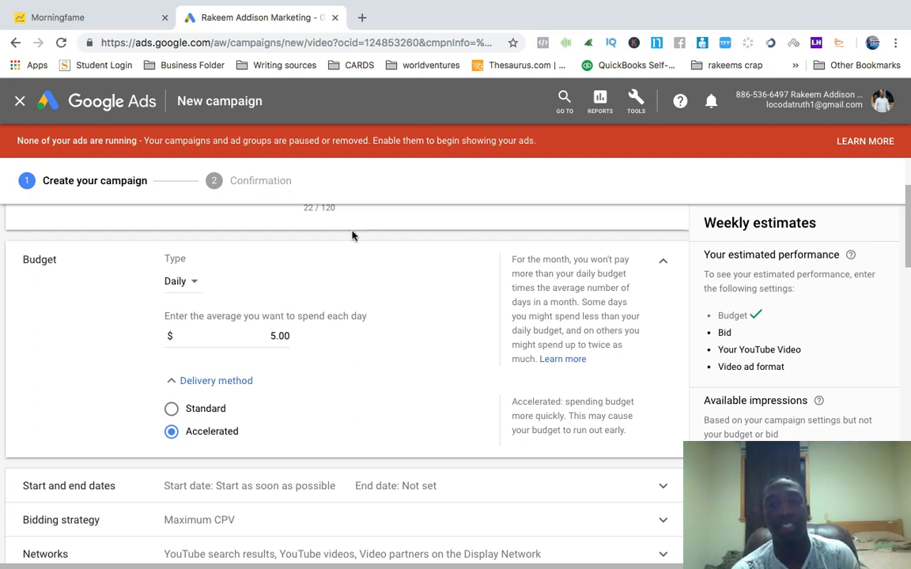
pyautogui.click(172, 383)
pyautogui.scroll(-3, 459, 354)
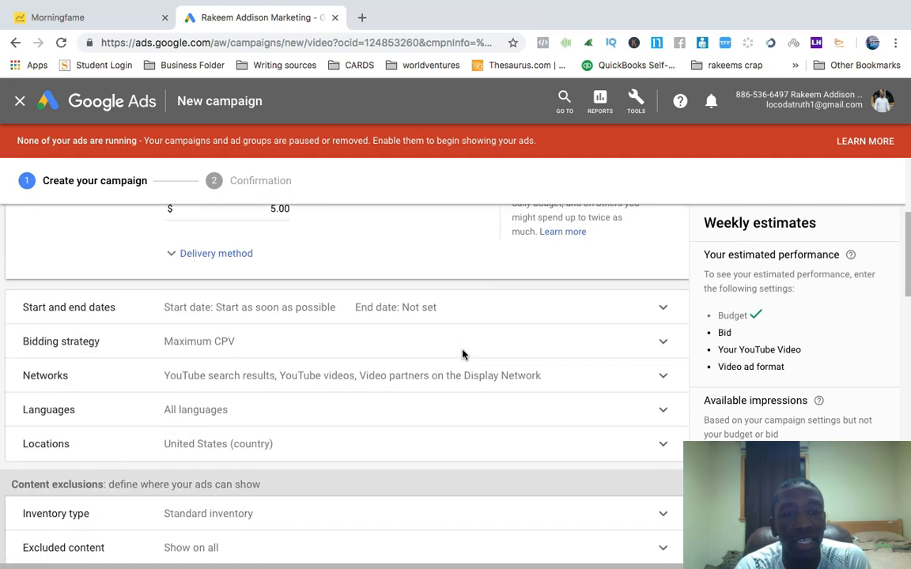
# Review the bidding strategy choices, keeping Maximum CPV as the bid strategy
pyautogui.click(239, 348)
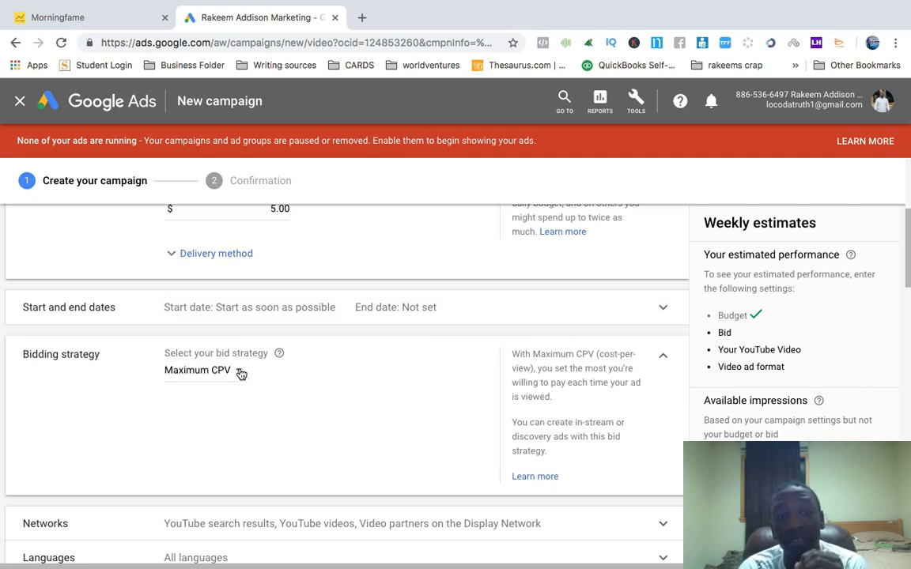
pyautogui.click(239, 372)
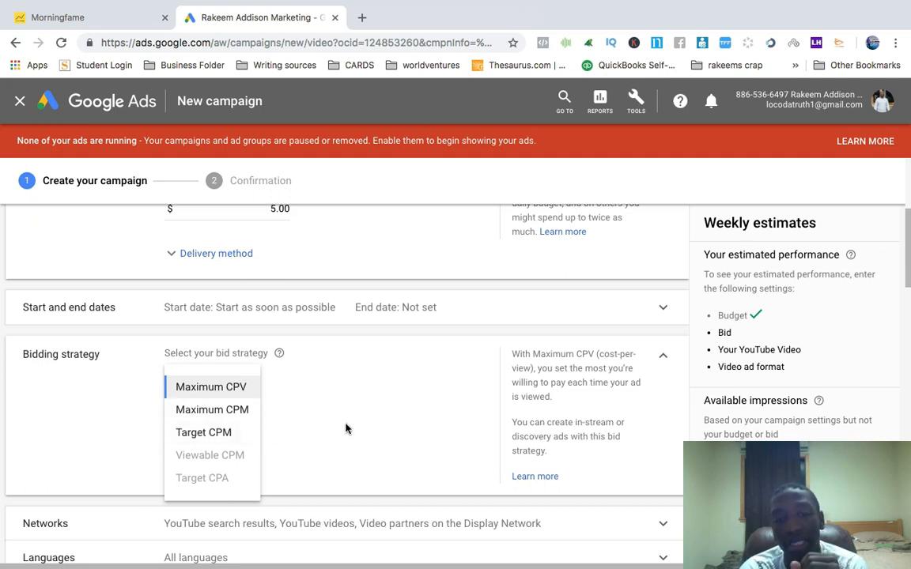
pyautogui.click(421, 395)
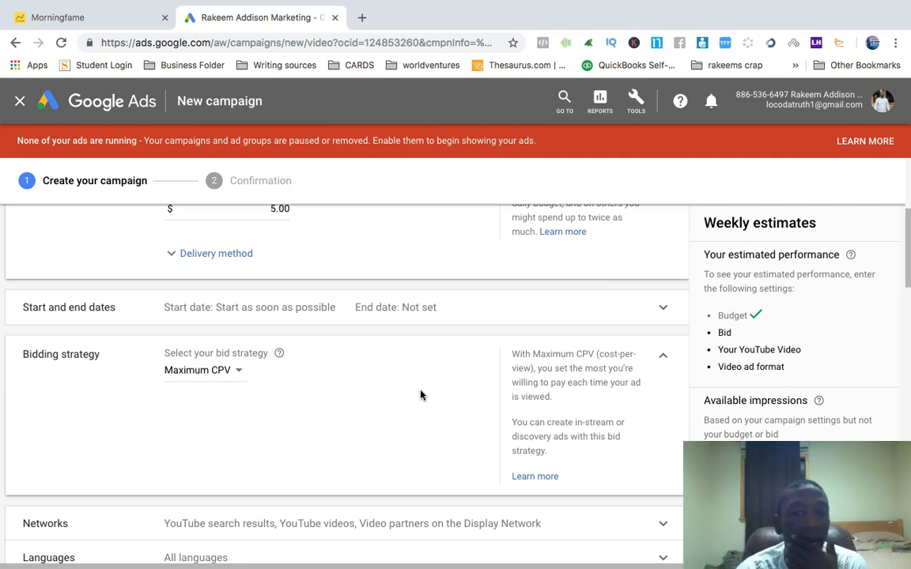
pyautogui.scroll(-1, 420, 395)
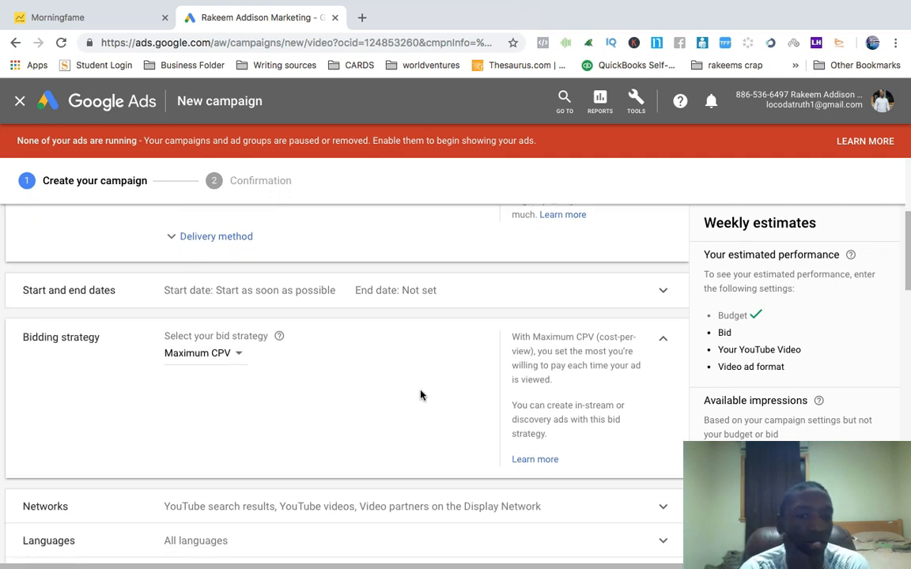
pyautogui.click(664, 343)
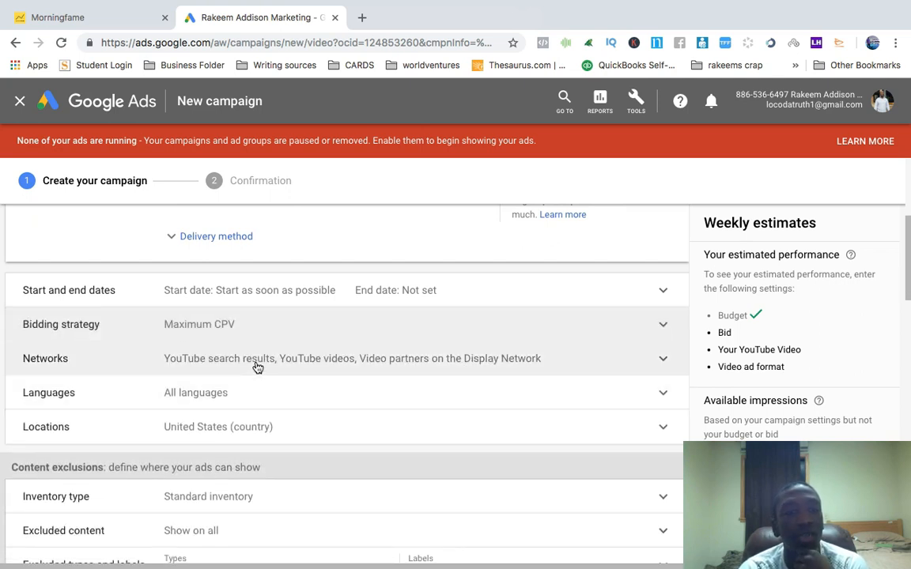
# Restrict the networks to YouTube videos only, turning off YouTube search results and Display Network video partners
pyautogui.click(257, 368)
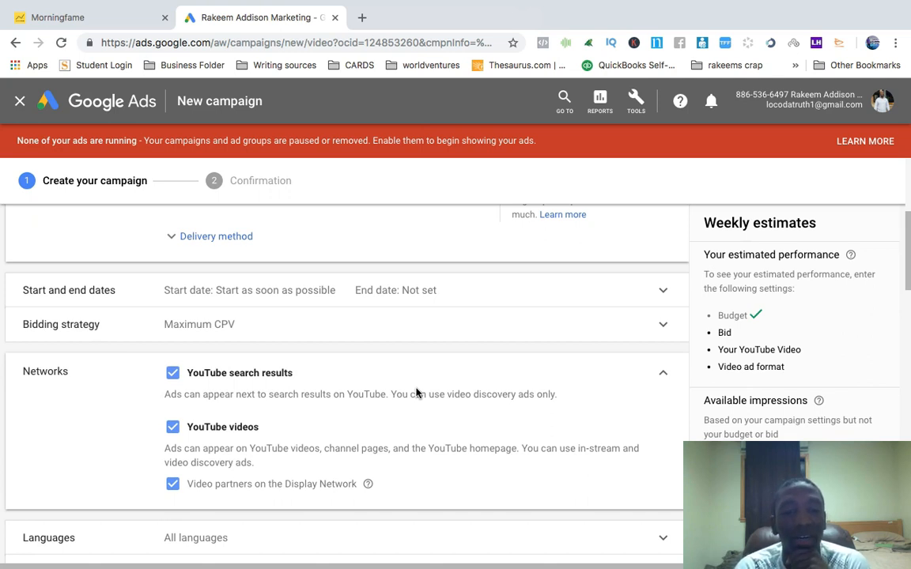
pyautogui.click(174, 486)
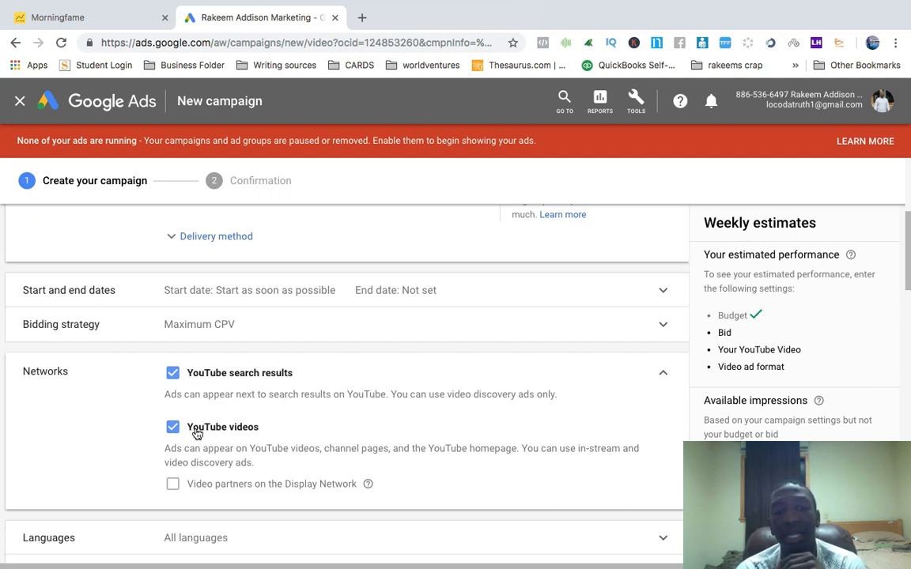
pyautogui.click(173, 373)
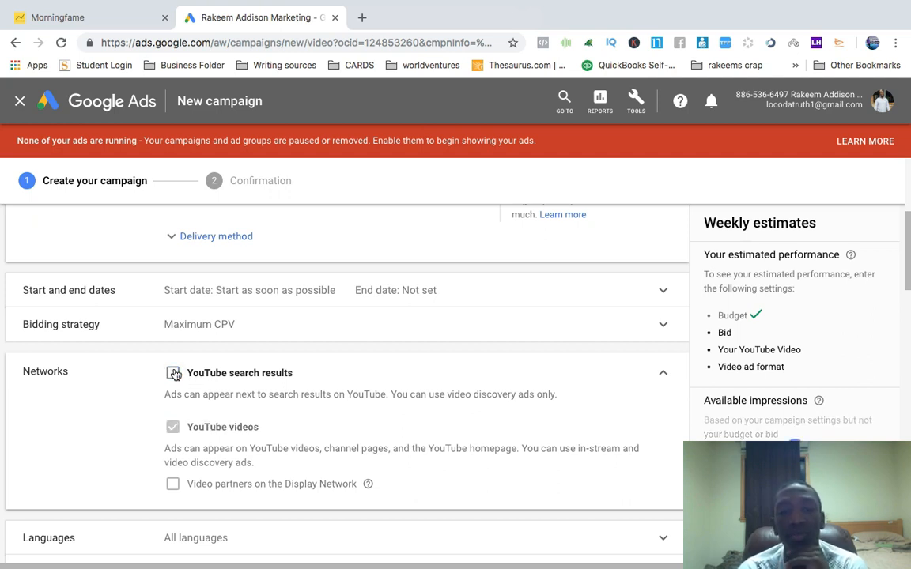
pyautogui.moveTo(222, 437)
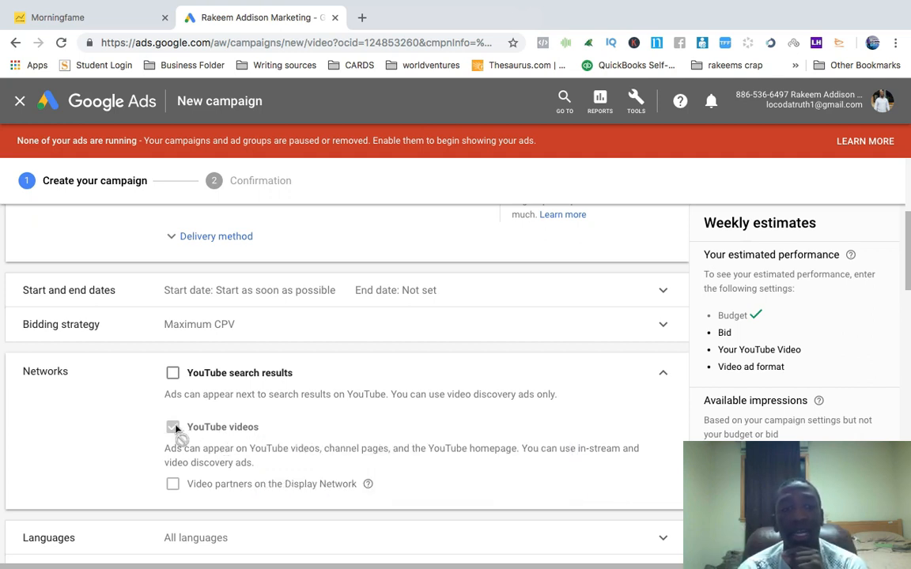
pyautogui.click(173, 374)
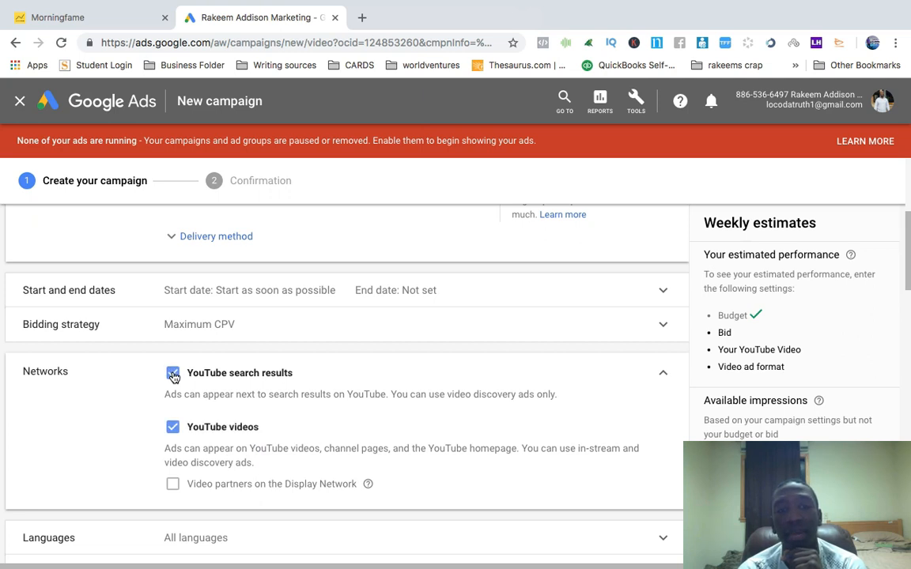
pyautogui.click(172, 428)
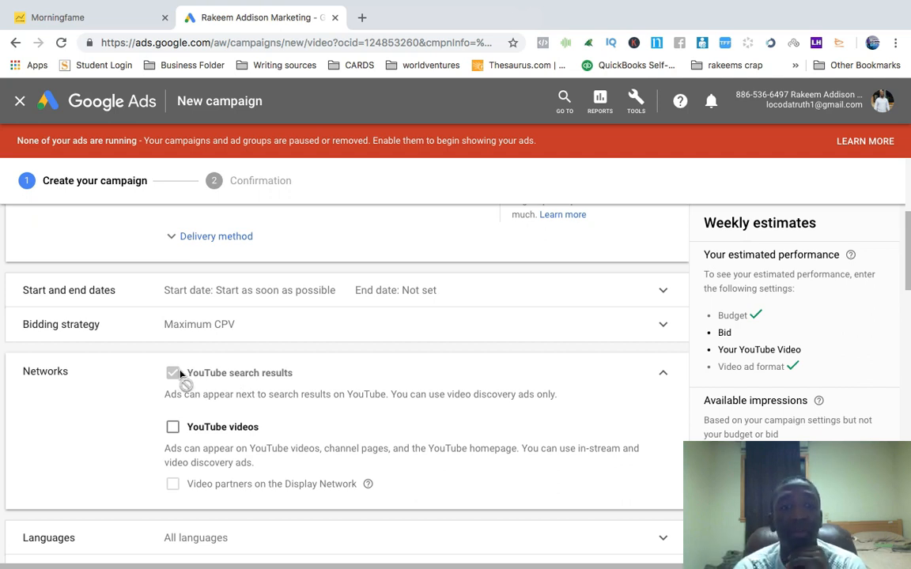
pyautogui.click(173, 428)
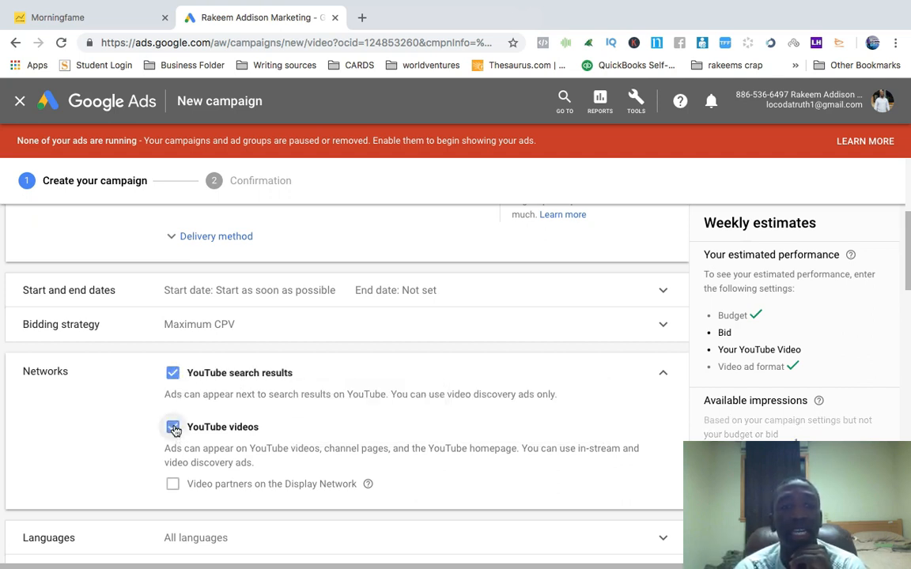
pyautogui.click(172, 374)
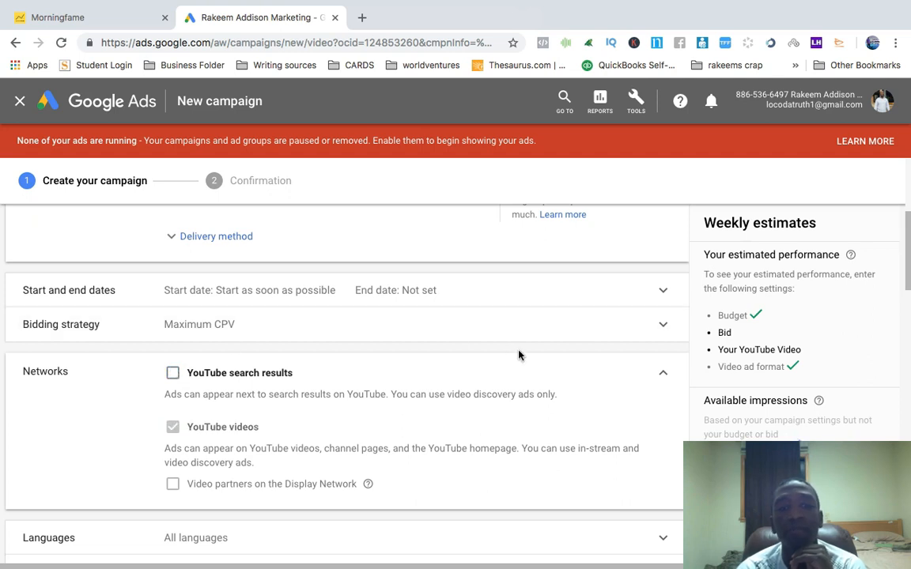
pyautogui.scroll(-1, 521, 356)
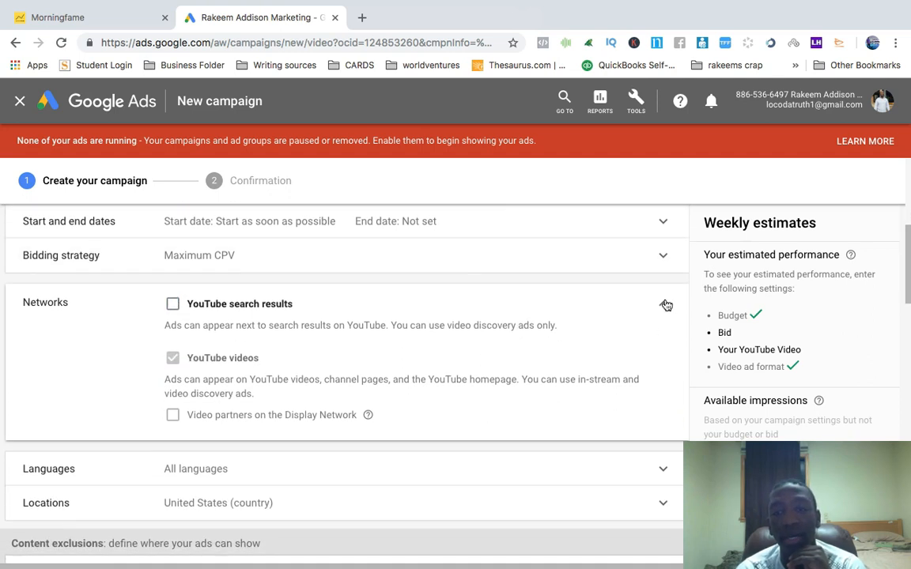
pyautogui.click(666, 306)
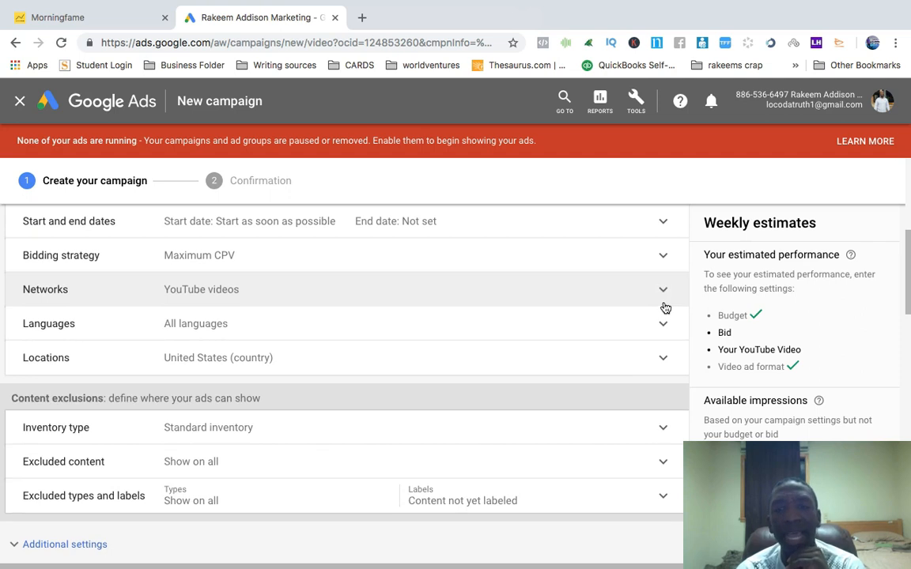
# Set the campaign's target language to English
pyautogui.click(218, 324)
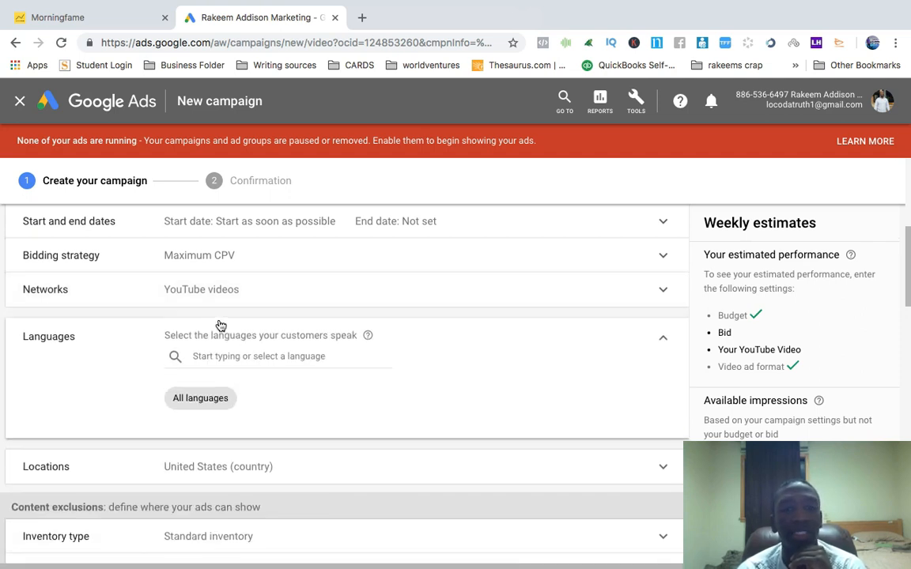
pyautogui.click(227, 358)
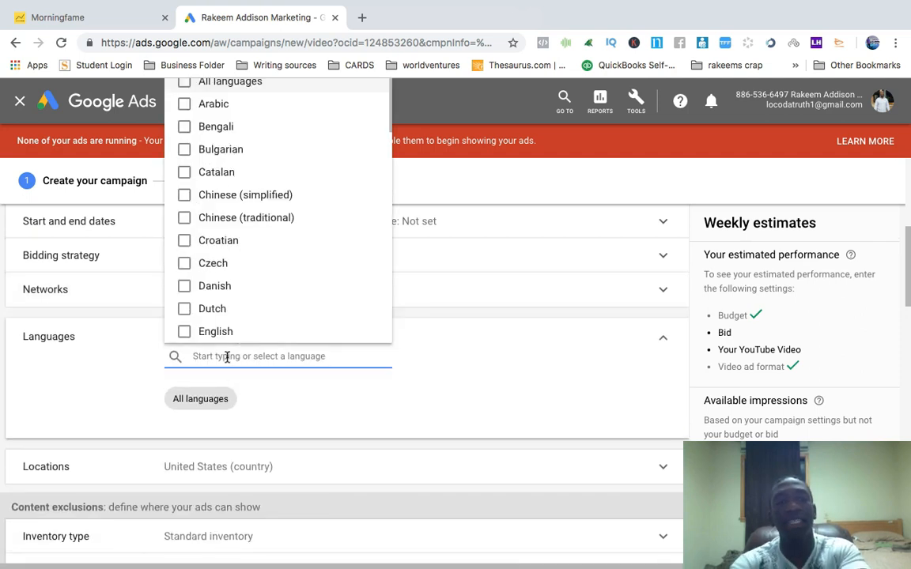
pyautogui.click(185, 333)
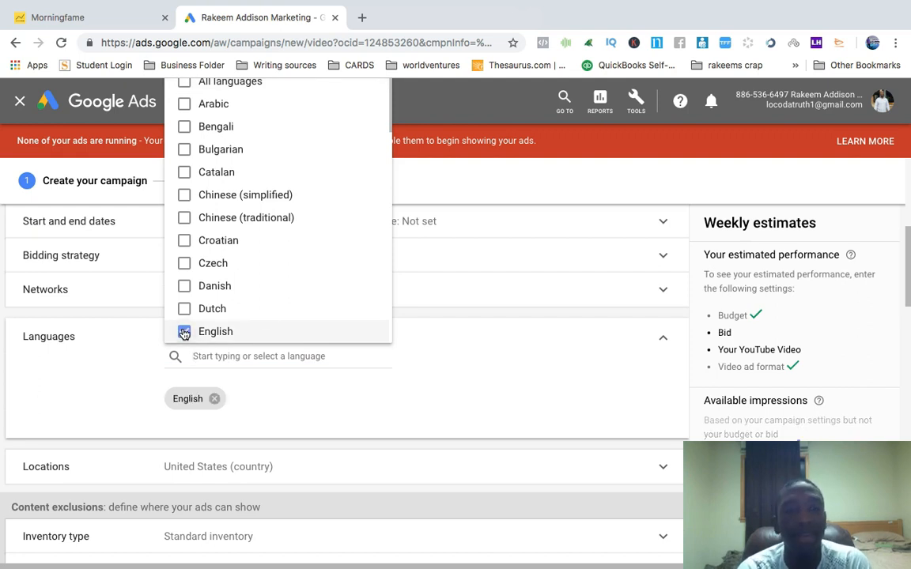
pyautogui.click(622, 314)
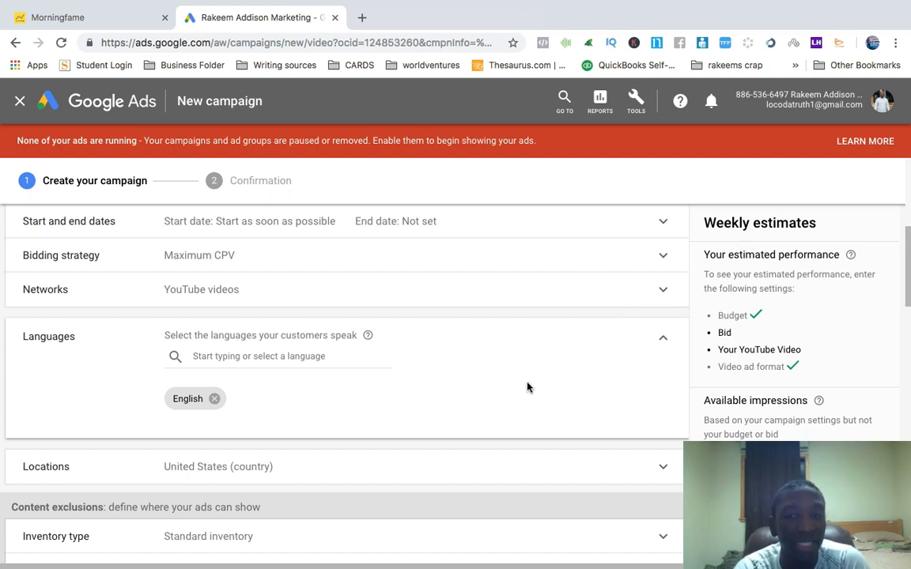
pyautogui.scroll(-2, 526, 386)
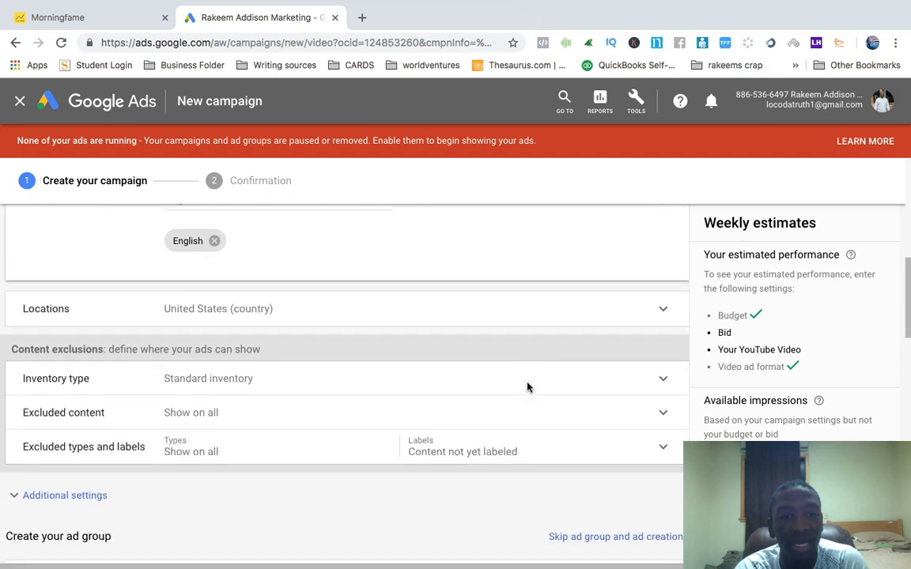
# Try targeting New Zealand as another location, then switch the location back to United States
pyautogui.click(313, 309)
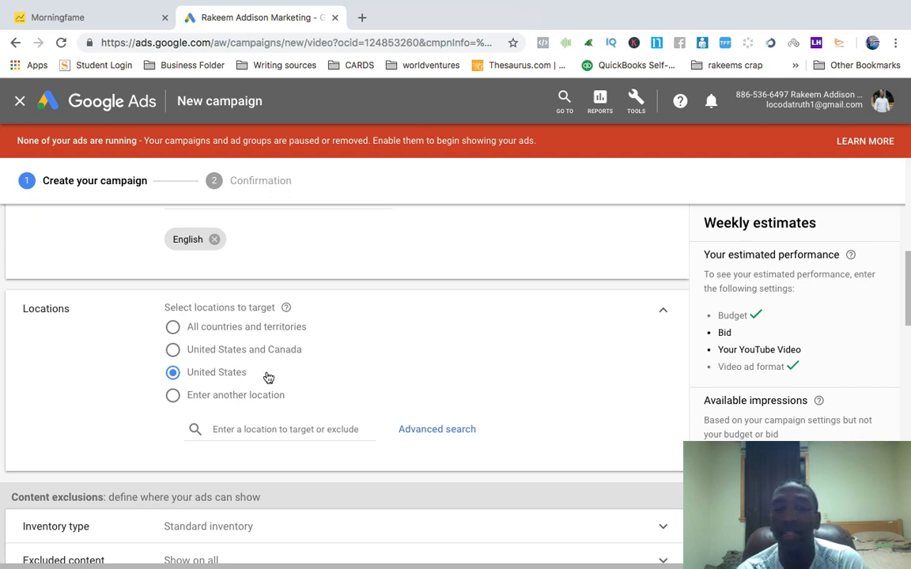
pyautogui.click(173, 396)
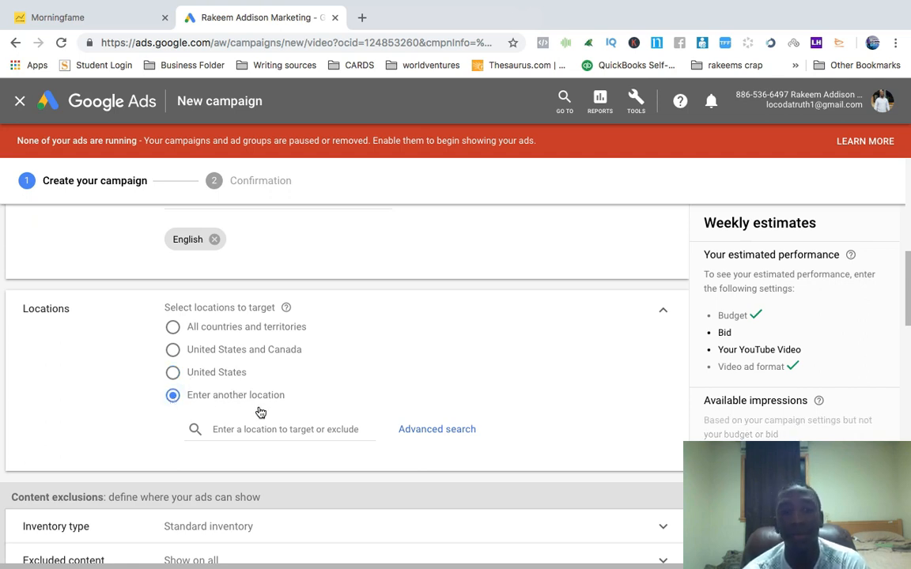
pyautogui.click(281, 431)
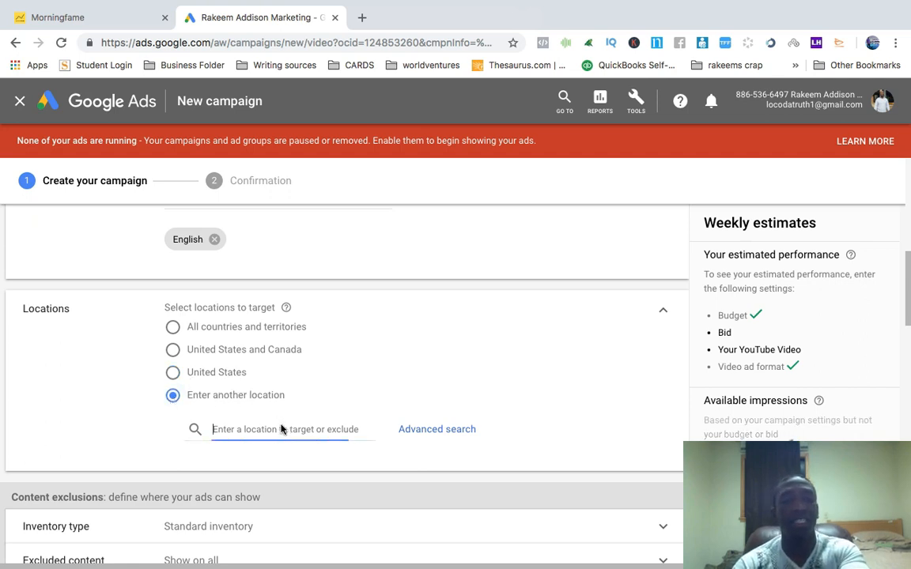
pyautogui.write('NEW ZEALAN')
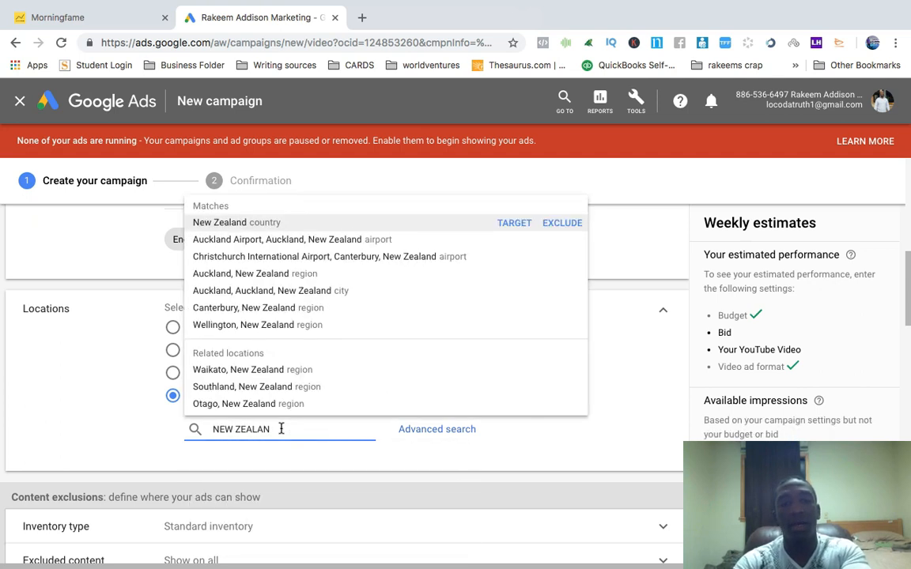
pyautogui.write('D')
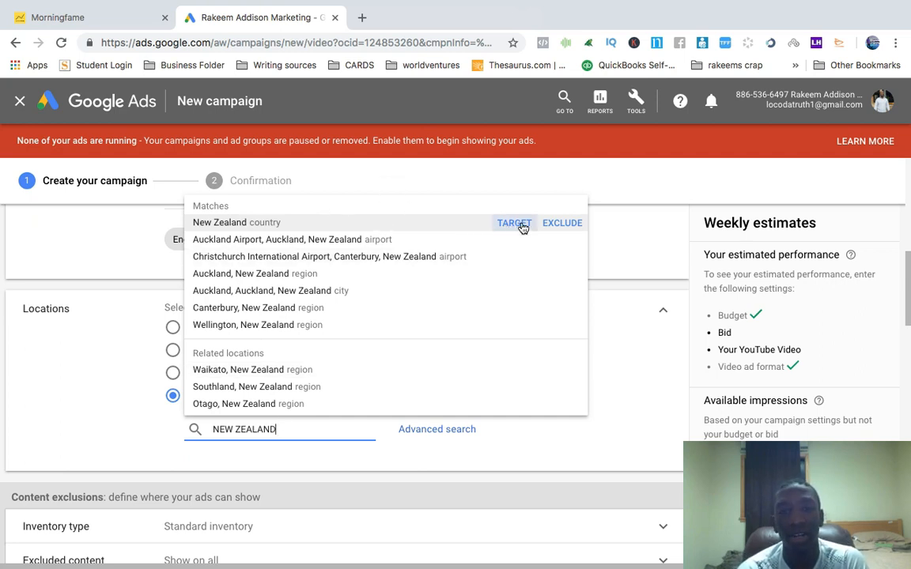
pyautogui.click(657, 294)
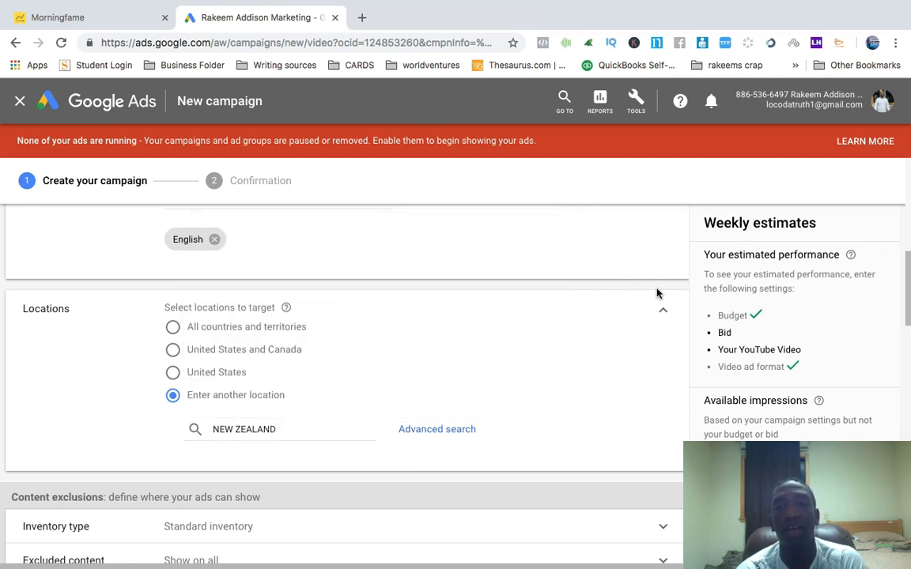
pyautogui.click(172, 372)
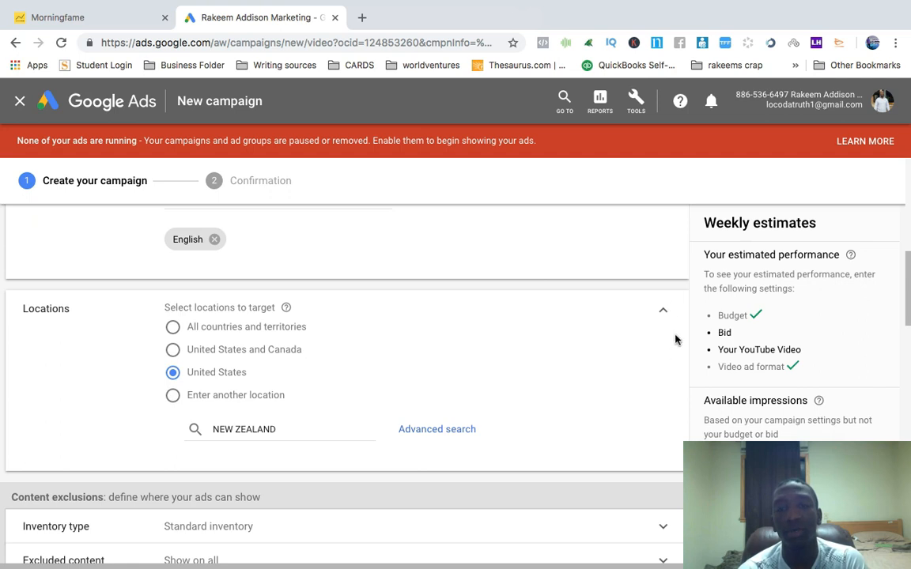
pyautogui.click(667, 314)
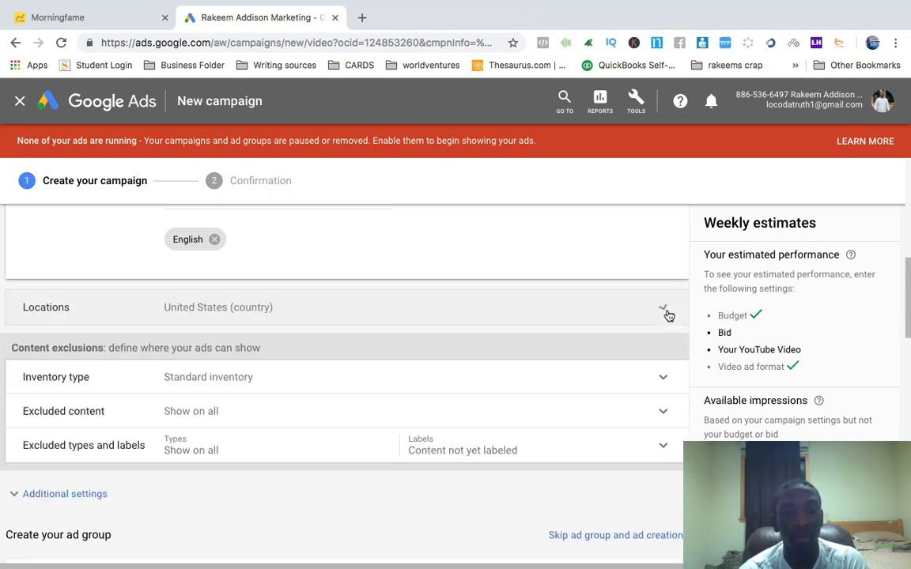
# Open the inventory type section and review the Expanded, Standard and Limited inventory options
pyautogui.scroll(2, 667, 315)
pyautogui.click(664, 302)
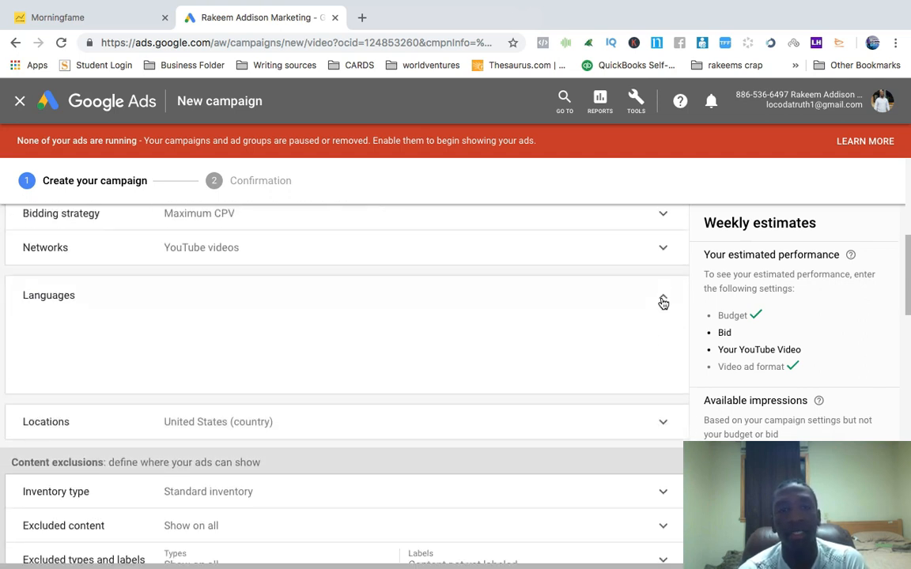
pyautogui.scroll(-1, 415, 339)
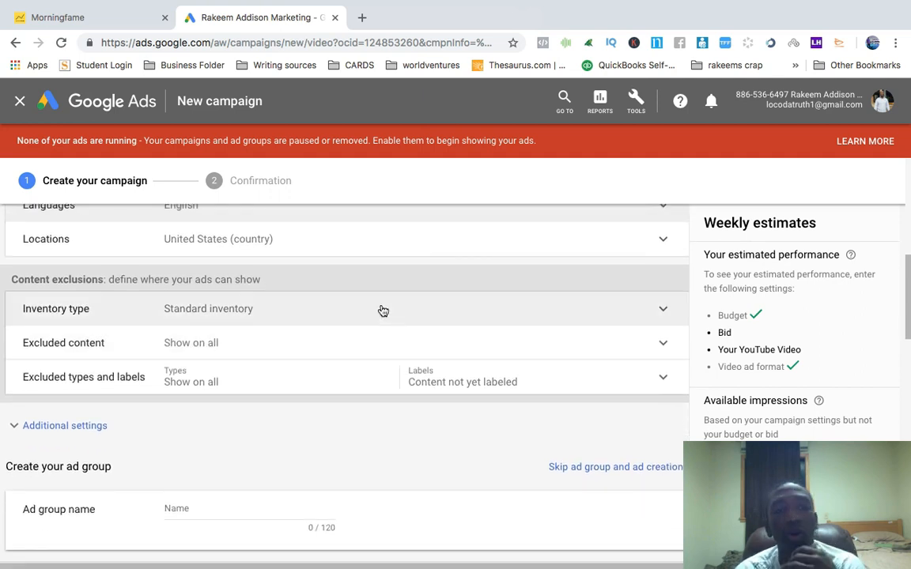
pyautogui.click(291, 314)
pyautogui.scroll(-3, 510, 365)
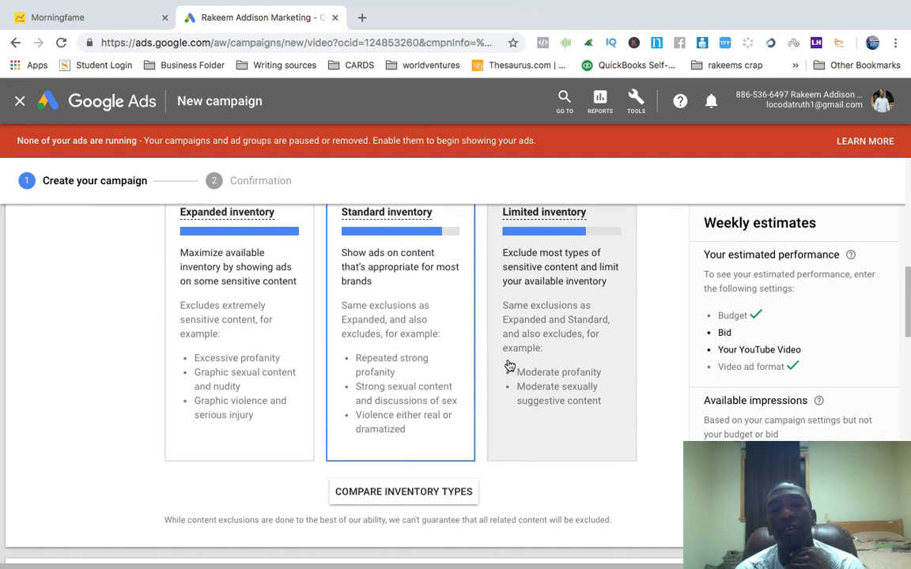
pyautogui.scroll(2, 510, 365)
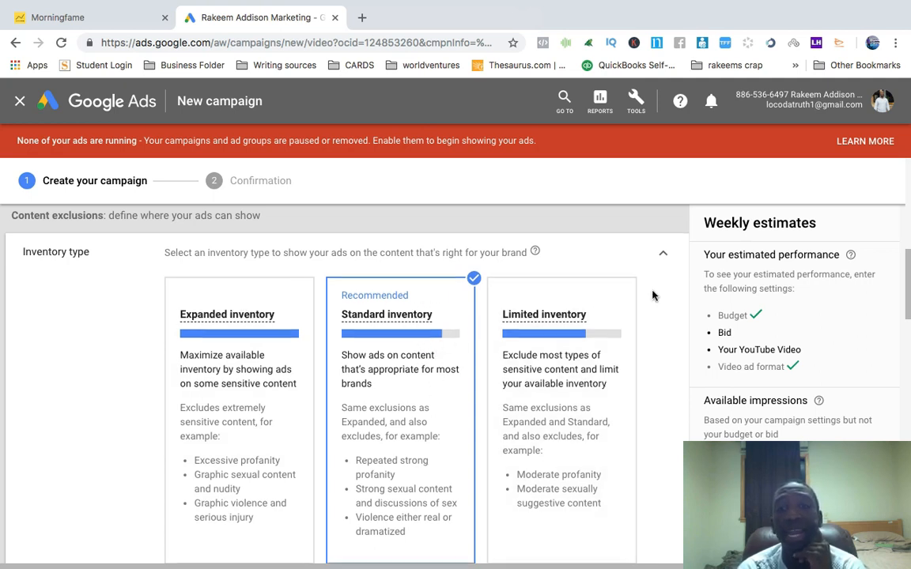
# Try selecting Expanded inventory, then switch the inventory type back to Standard inventory
pyautogui.scroll(-1, 653, 294)
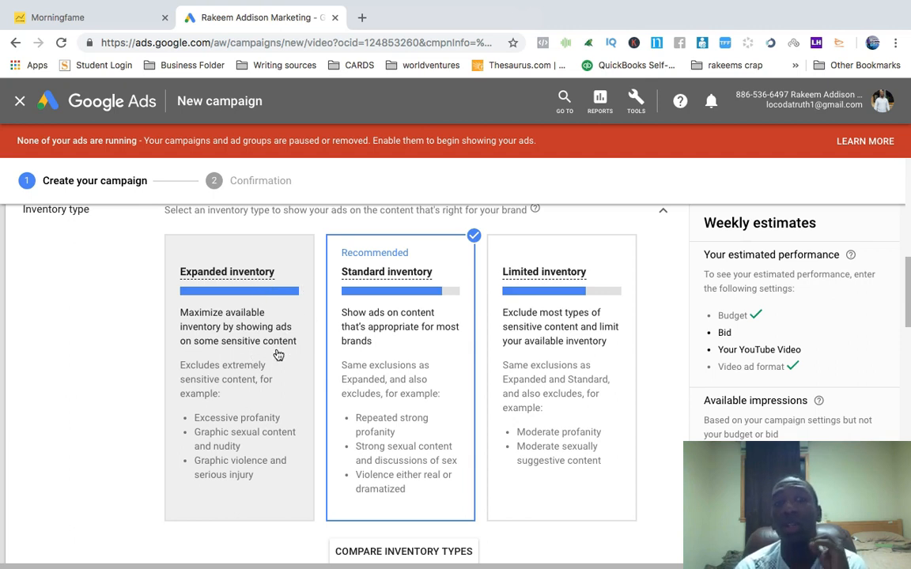
pyautogui.click(250, 259)
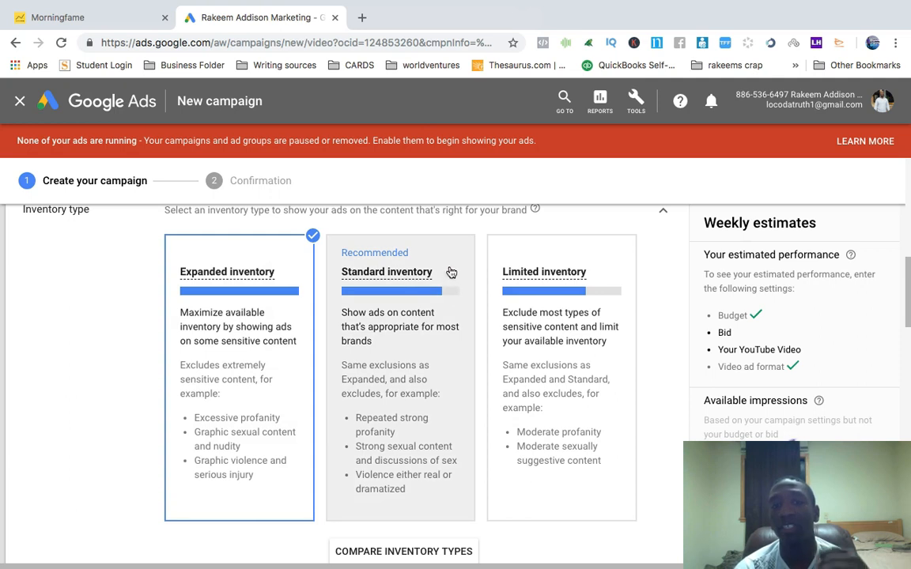
pyautogui.click(444, 257)
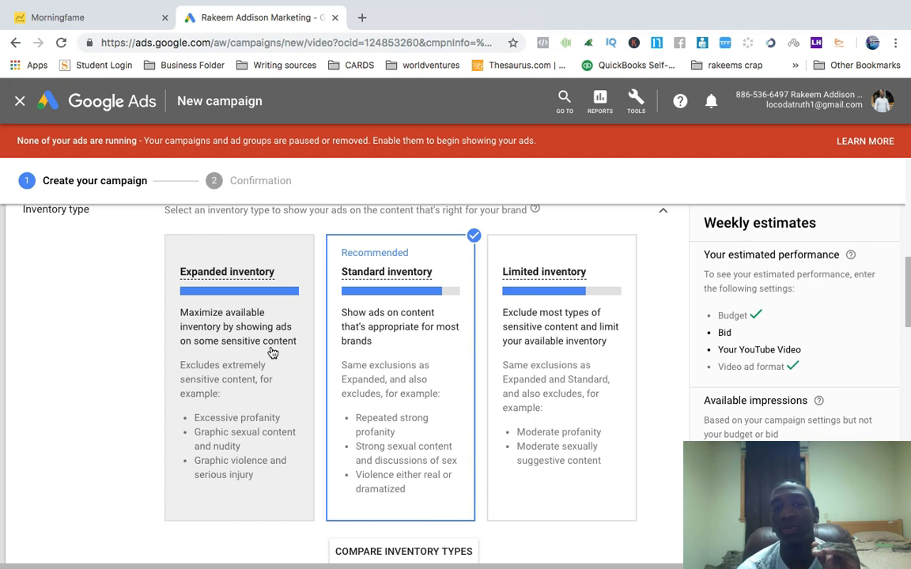
# Review the Limited inventory description and collapse the inventory type section
pyautogui.moveTo(544, 275)
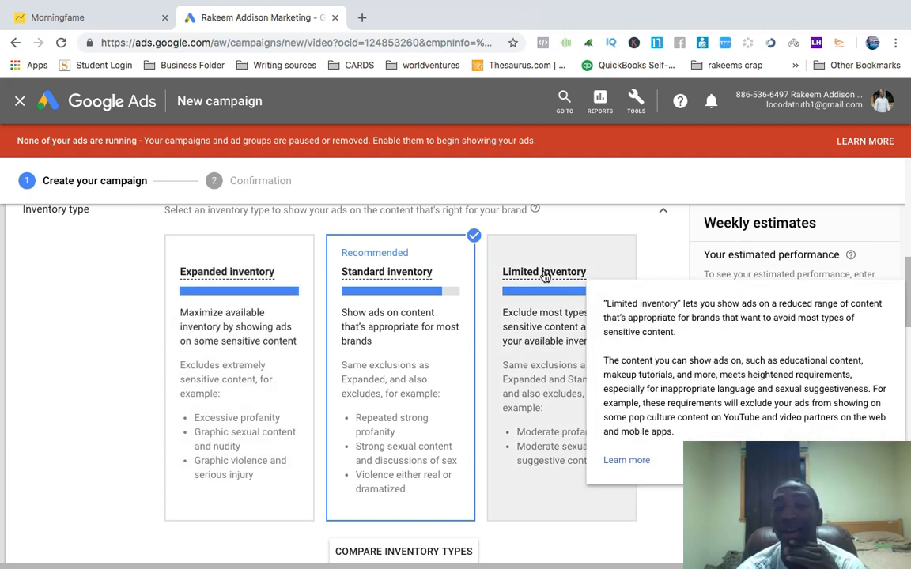
pyautogui.scroll(-1, 598, 210)
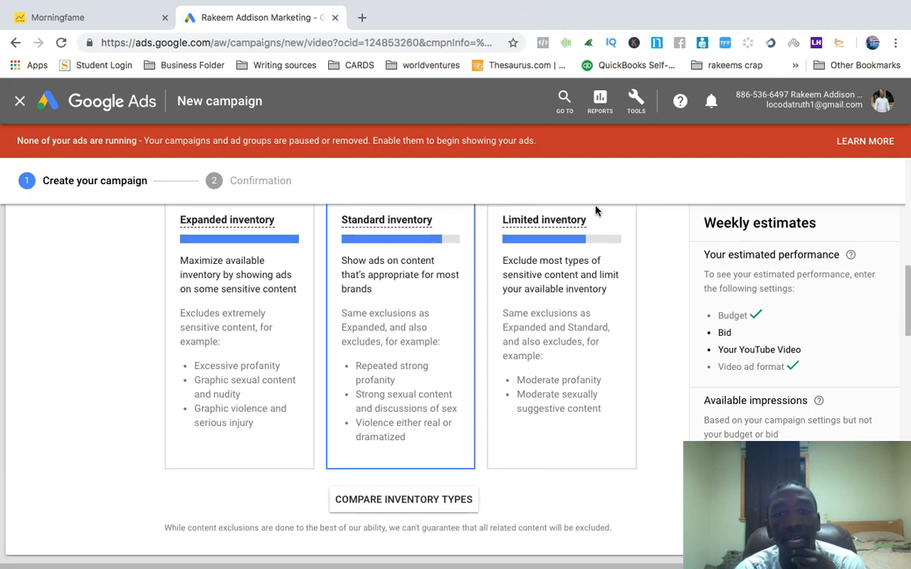
pyautogui.scroll(1, 596, 211)
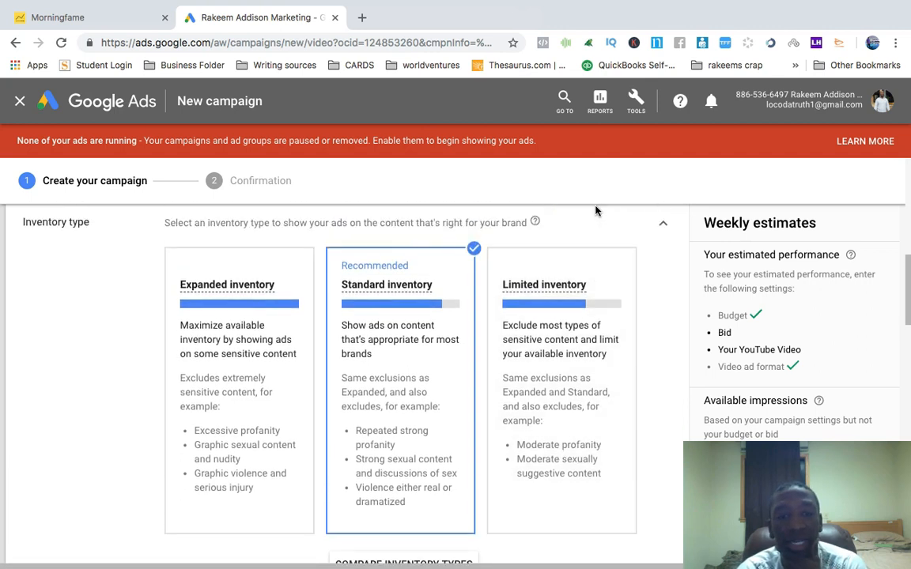
pyautogui.click(661, 226)
pyautogui.scroll(1, 402, 261)
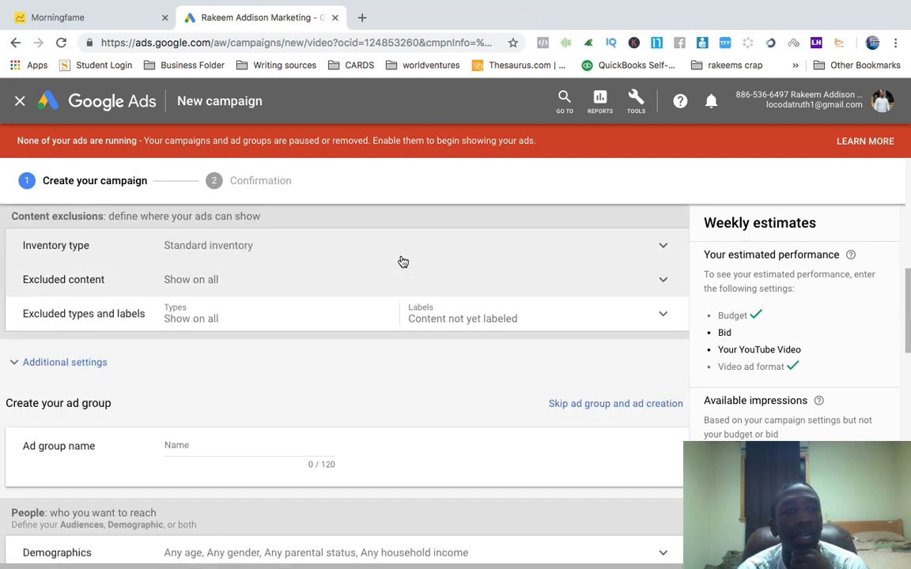
# Exclude embedded videos, live streaming videos and games as content types, then collapse the section
pyautogui.scroll(1, 403, 262)
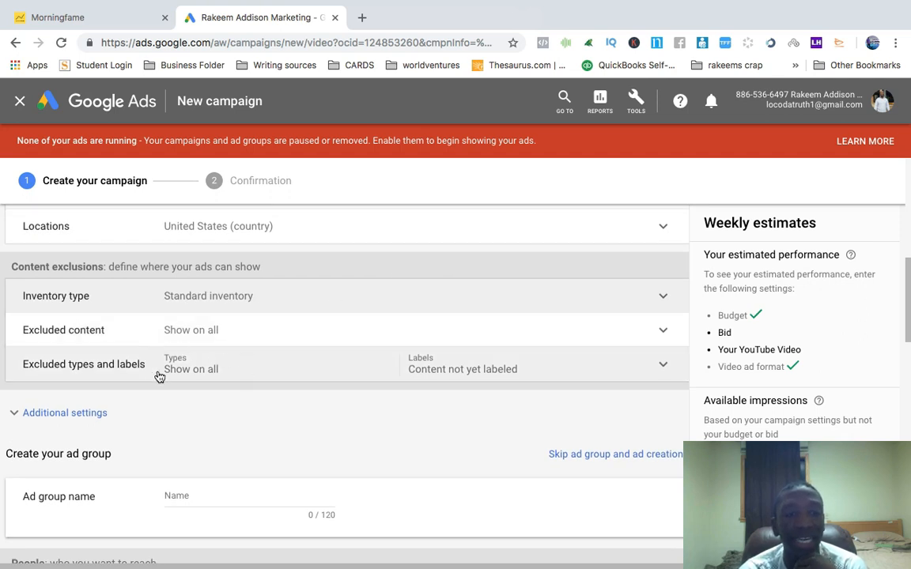
pyautogui.click(277, 368)
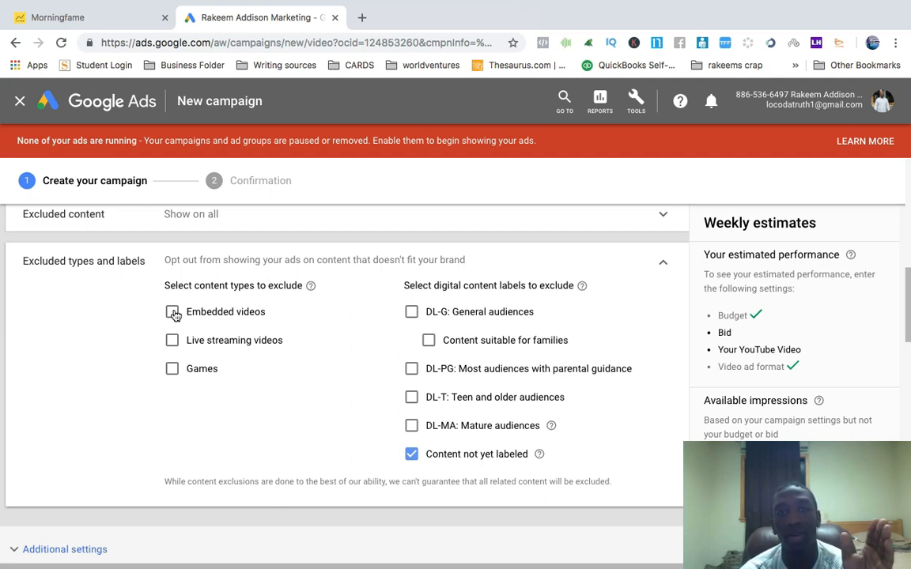
pyautogui.click(173, 313)
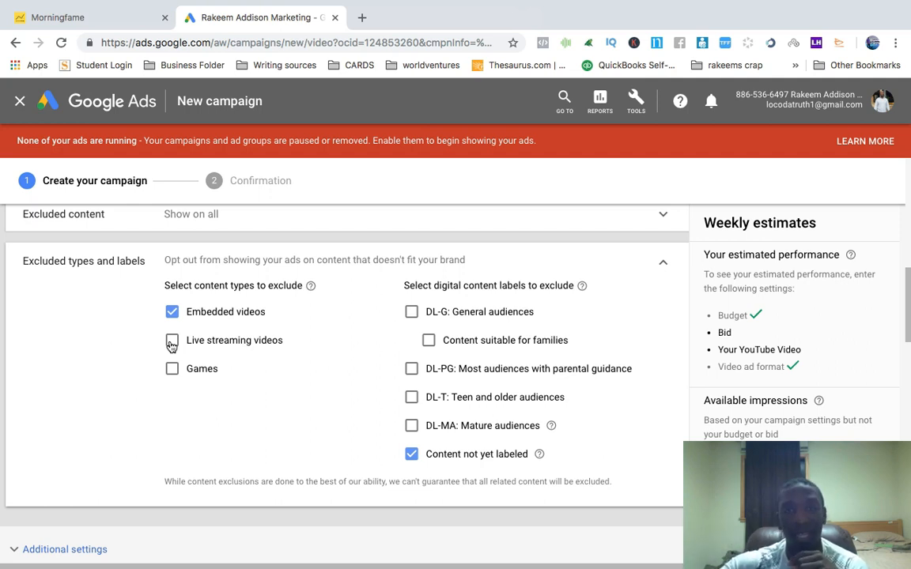
pyautogui.click(171, 343)
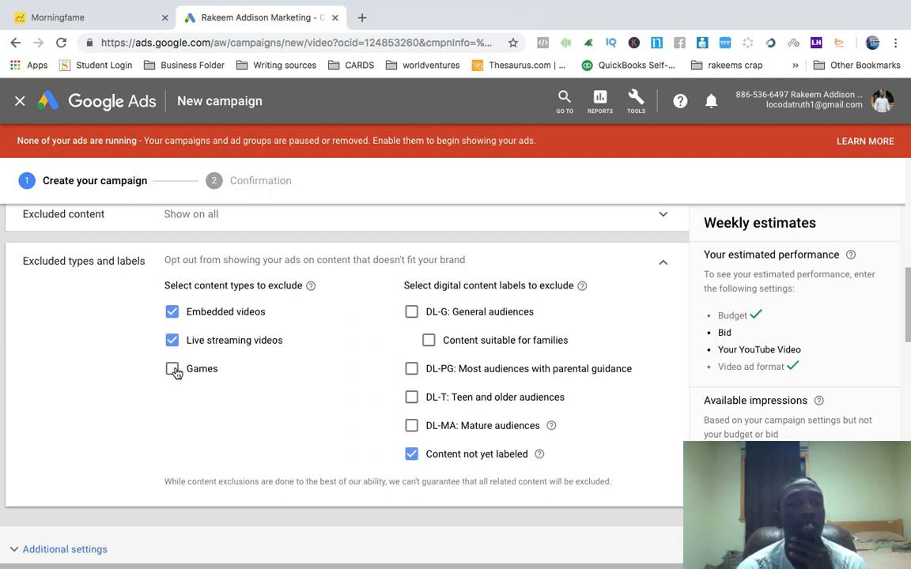
pyautogui.click(172, 369)
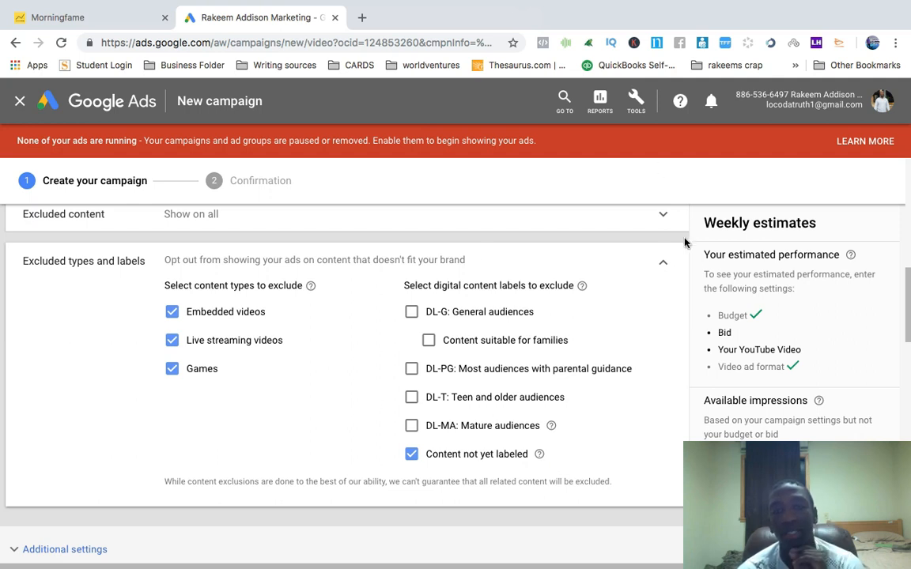
pyautogui.click(664, 262)
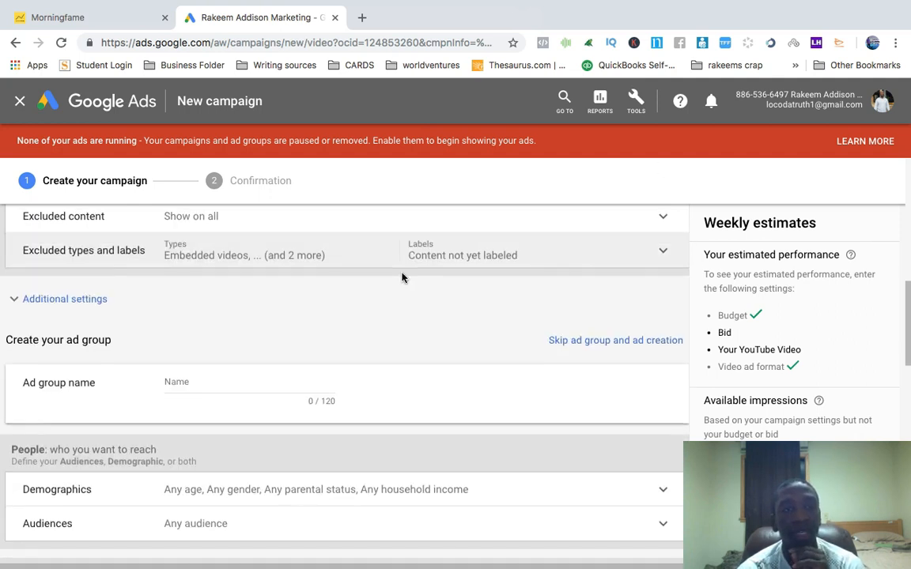
# Open and review the excluded sensitive content categories without selecting any
pyautogui.scroll(1, 356, 281)
pyautogui.click(250, 266)
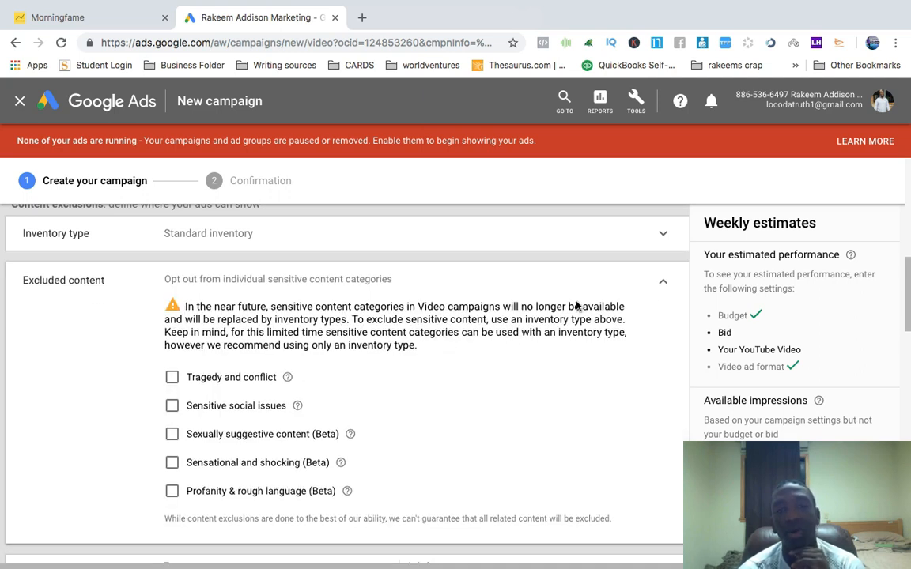
pyautogui.click(663, 286)
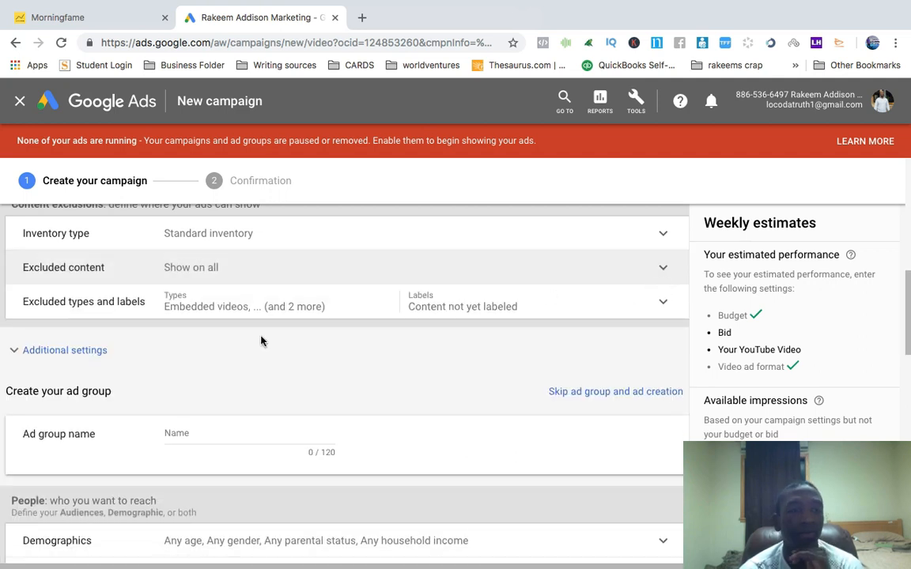
# Expand the additional settings and set device targeting to specific targeting for mobile devices
pyautogui.click(24, 348)
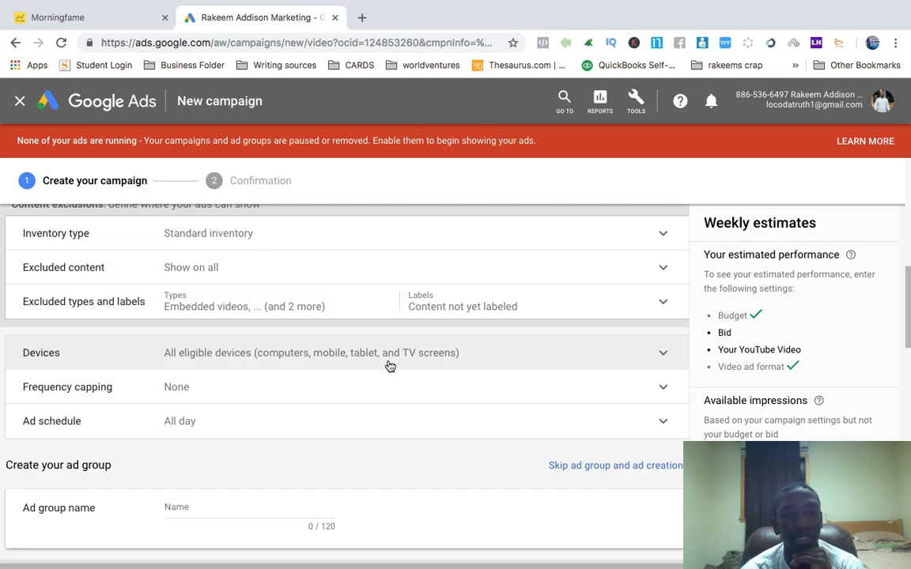
pyautogui.click(323, 358)
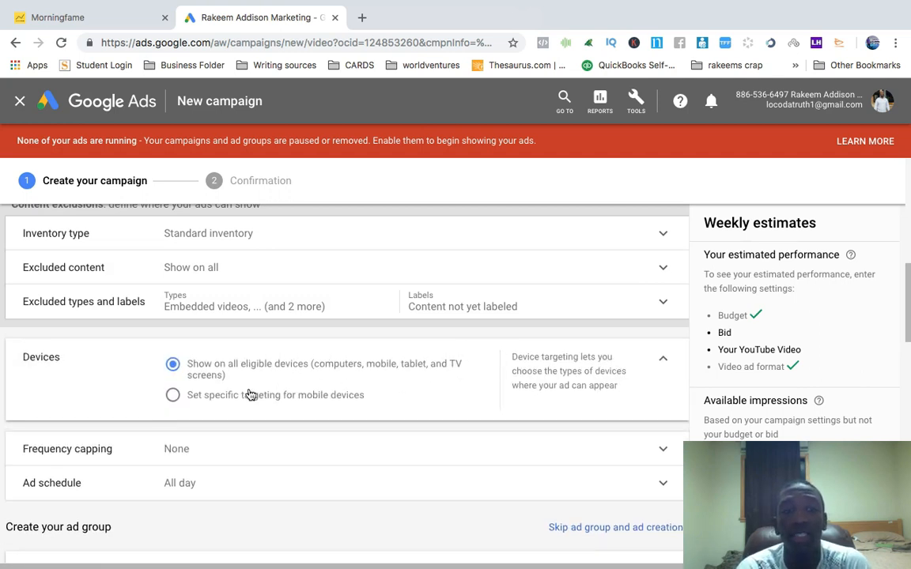
pyautogui.click(173, 394)
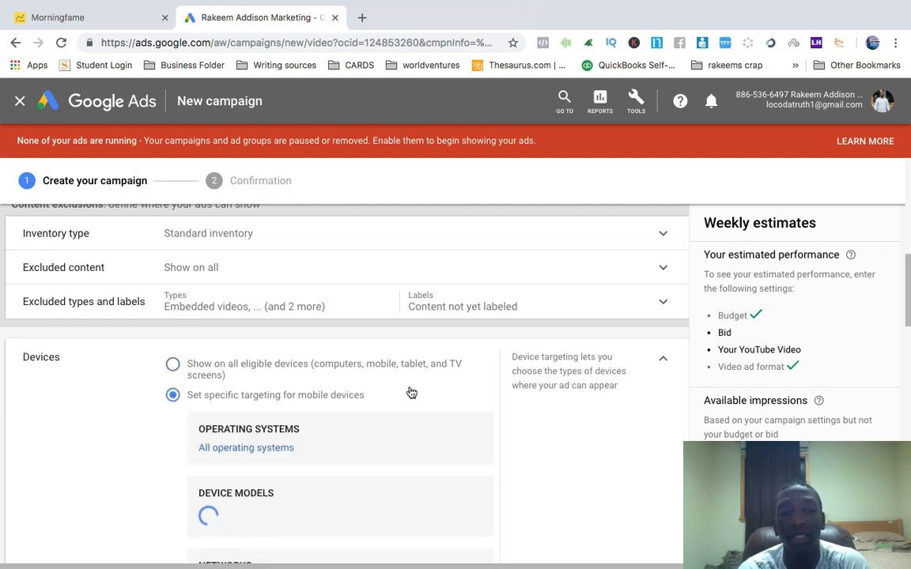
pyautogui.scroll(-2, 411, 393)
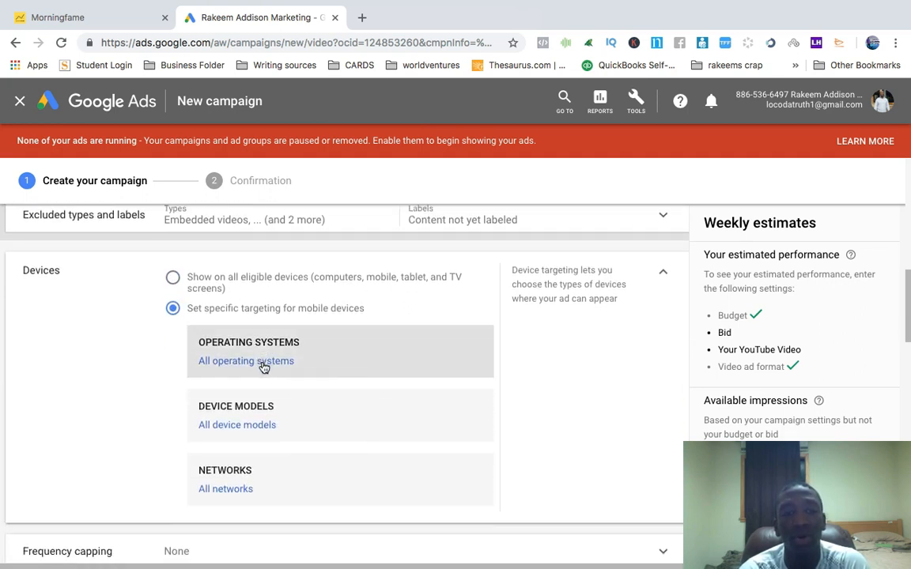
# Review the operating system and Android device model options for mobile targeting without selecting any
pyautogui.click(272, 366)
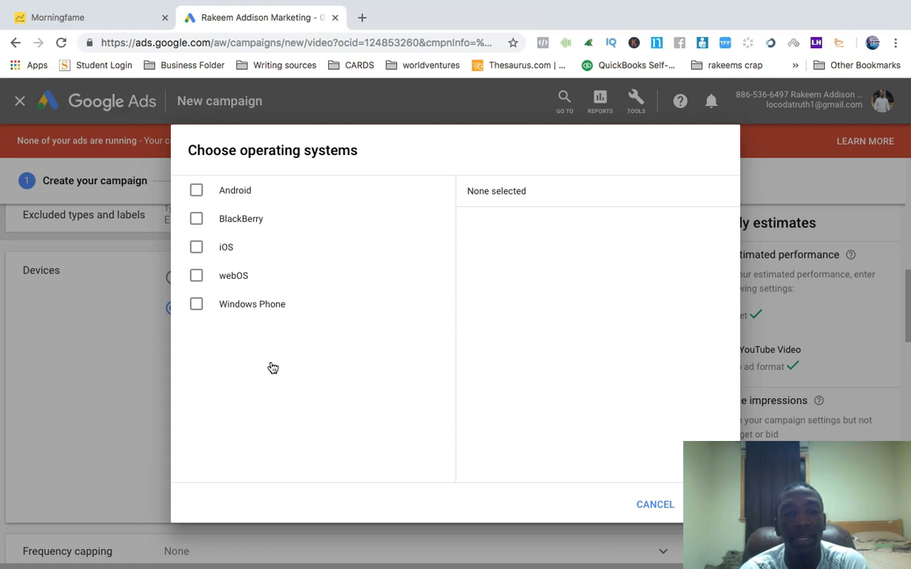
pyautogui.click(665, 505)
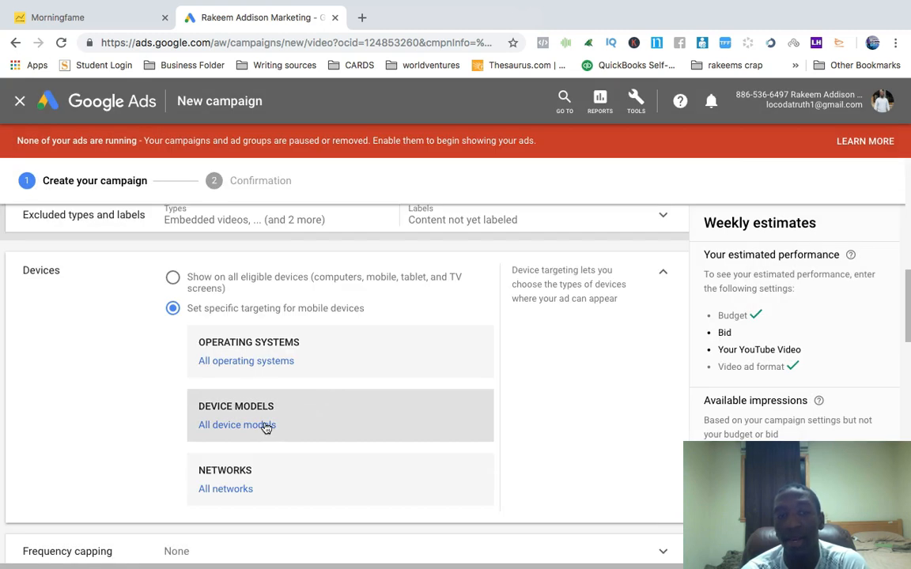
pyautogui.click(237, 425)
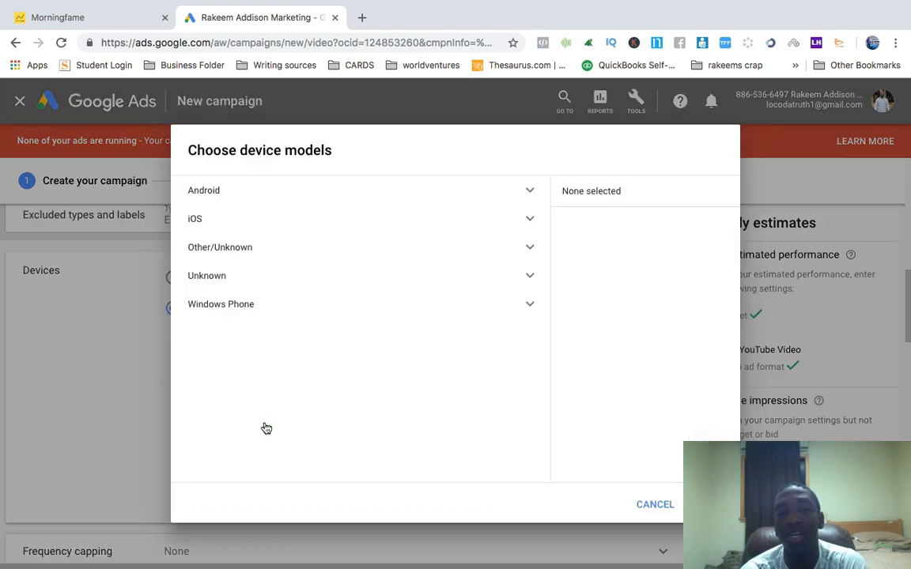
pyautogui.click(353, 196)
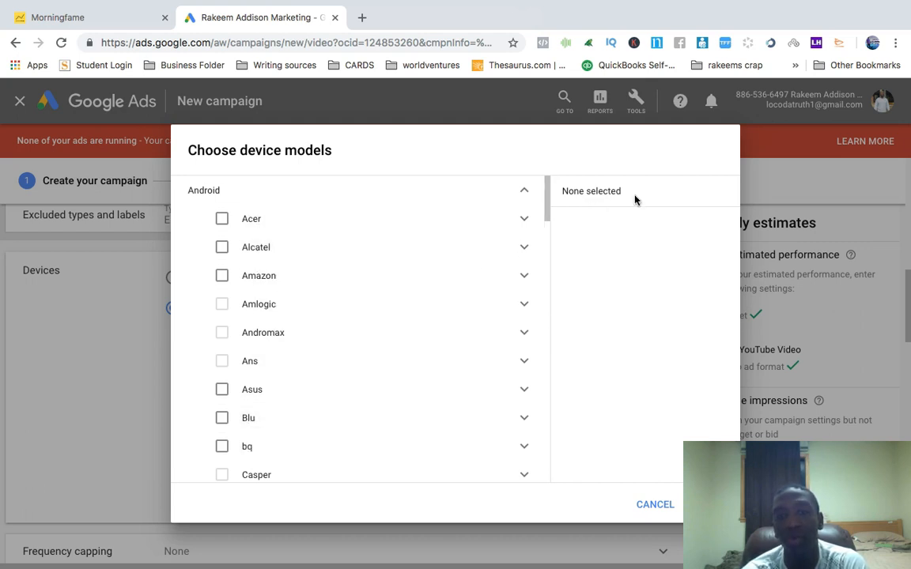
pyautogui.click(659, 505)
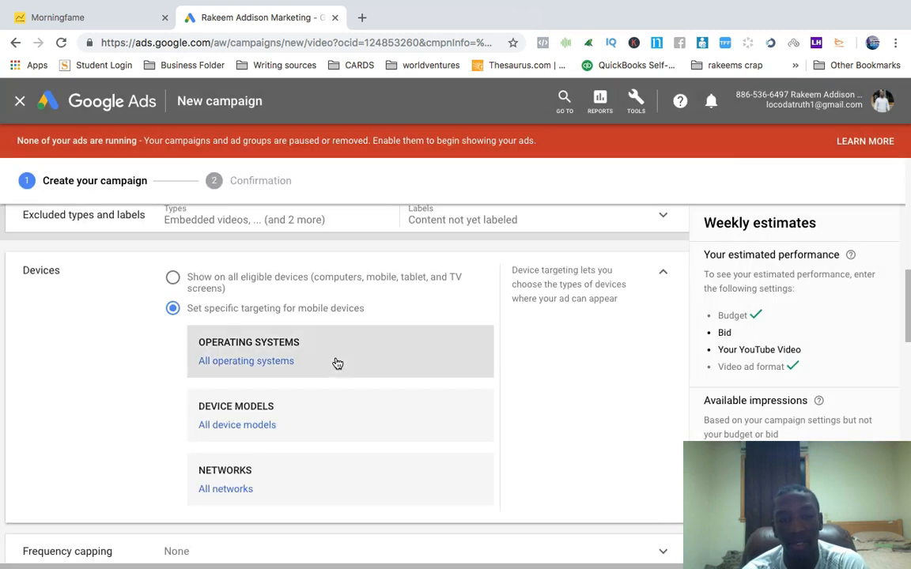
# Review the mobile carrier networks listed for the United States without selecting any
pyautogui.scroll(-1, 336, 363)
pyautogui.click(232, 473)
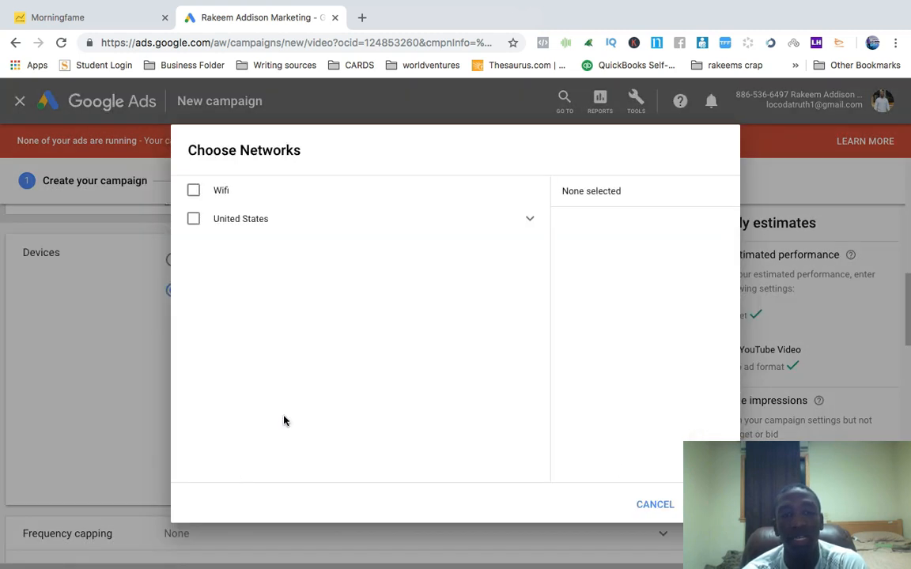
pyautogui.click(527, 220)
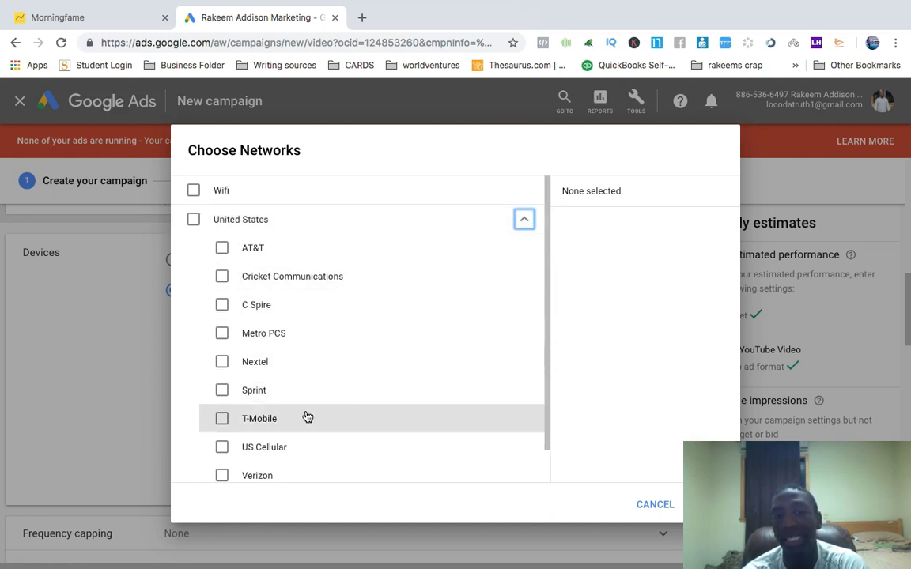
pyautogui.click(654, 506)
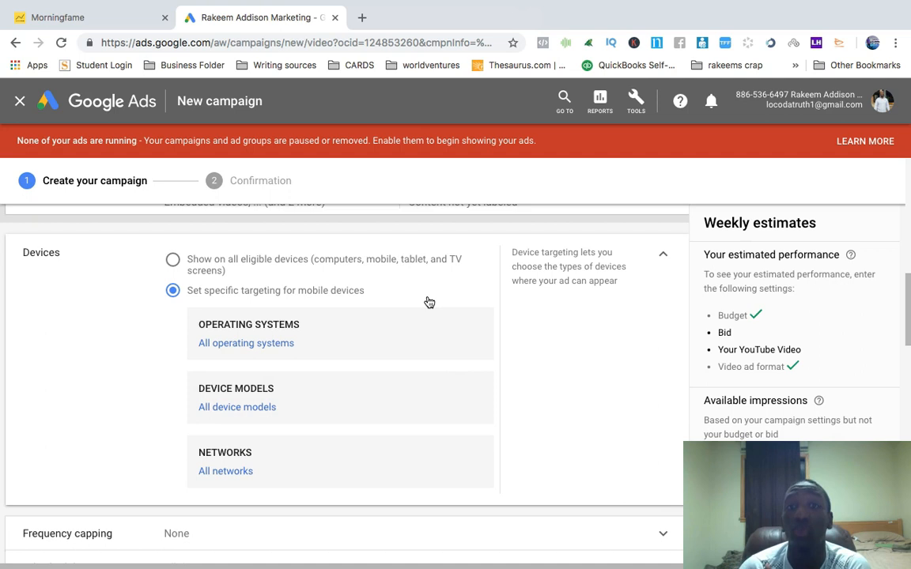
# Switch device targeting back to all eligible devices and collapse the devices section
pyautogui.click(173, 262)
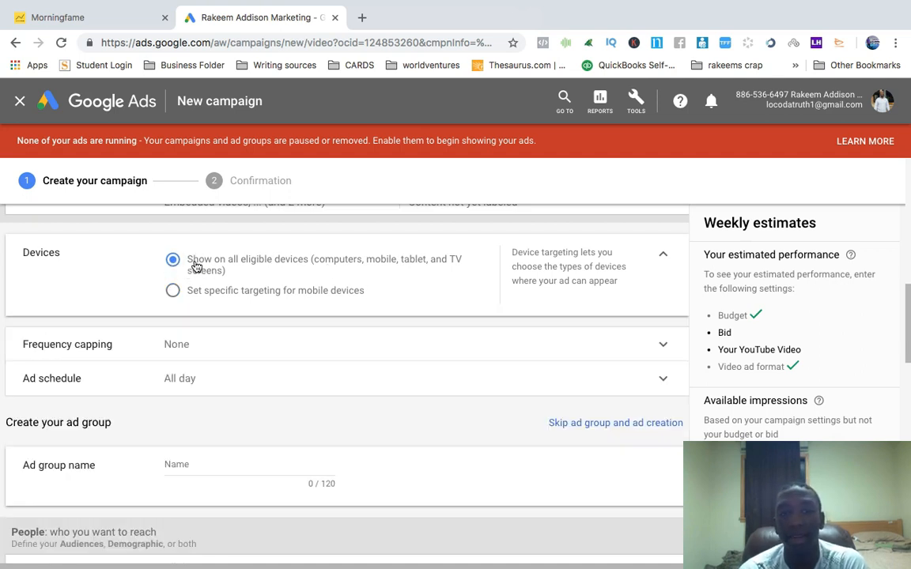
pyautogui.click(664, 258)
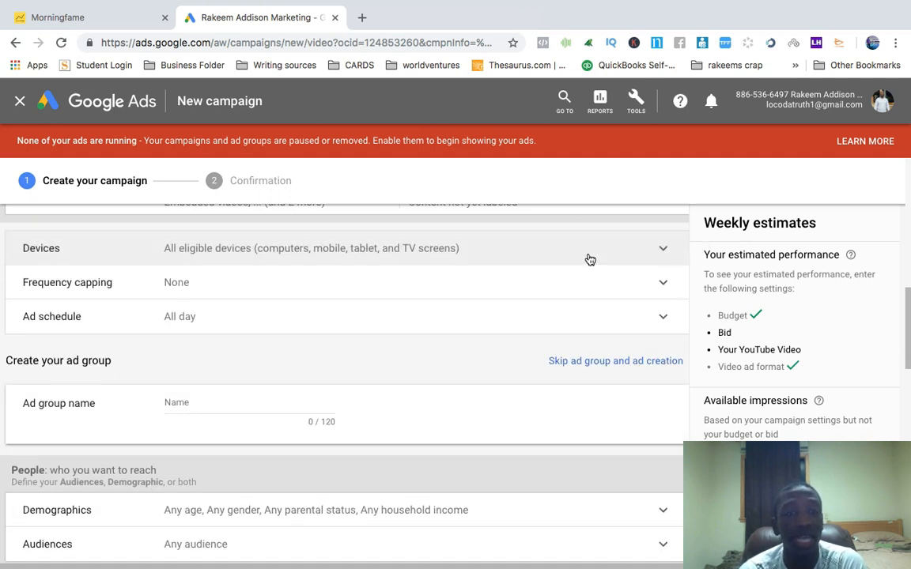
# Enable impression frequency capping with a cap of 3 impressions per day at campaign level
pyautogui.click(230, 284)
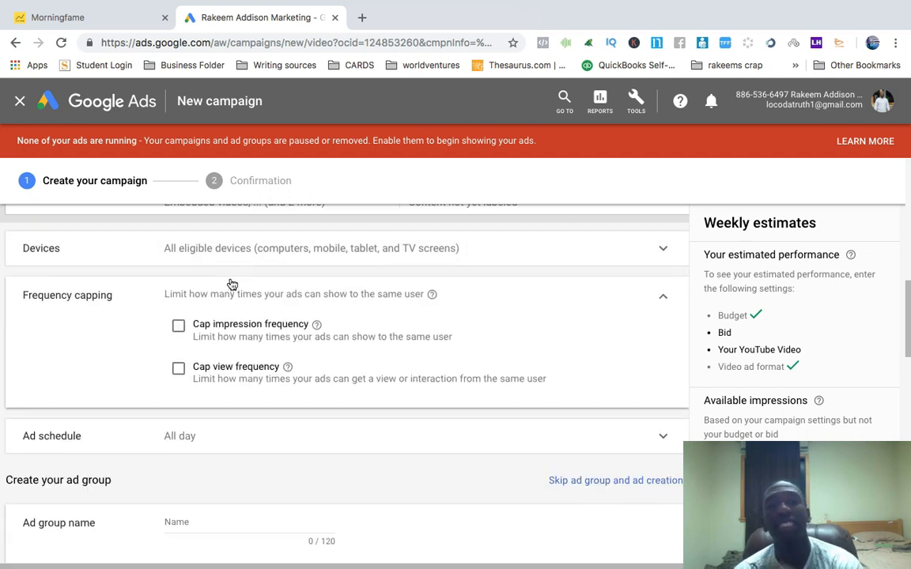
pyautogui.click(179, 327)
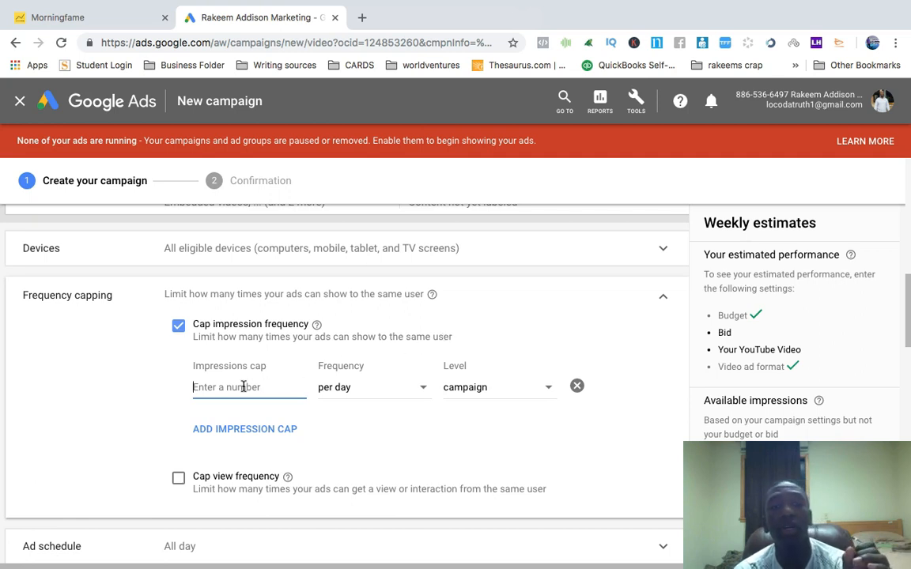
pyautogui.write('3')
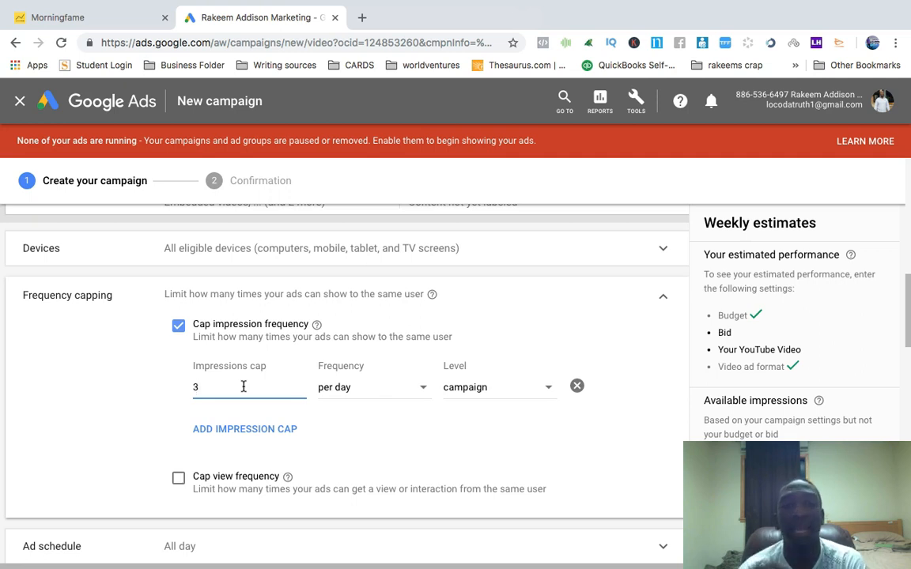
pyautogui.doubleClick(213, 389)
pyautogui.write('0')
pyautogui.click(482, 291)
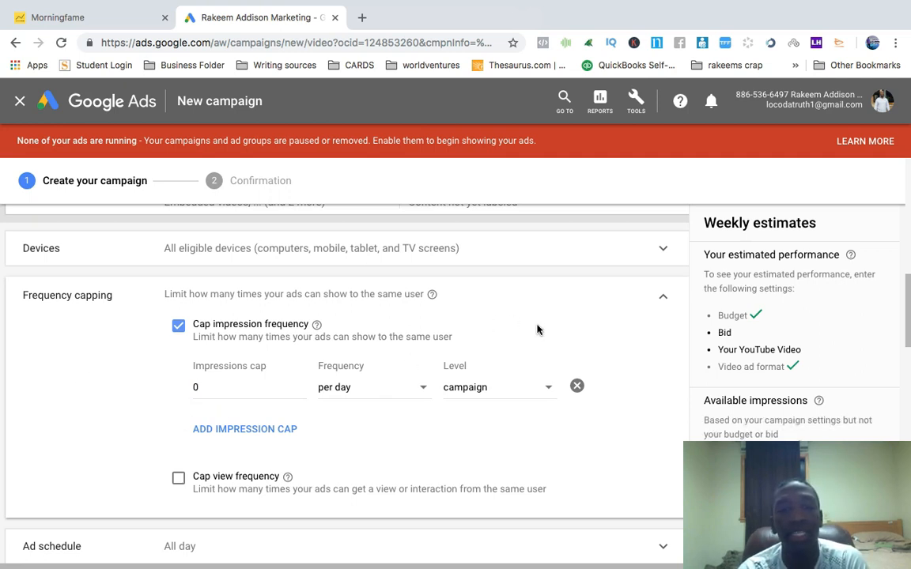
pyautogui.doubleClick(215, 386)
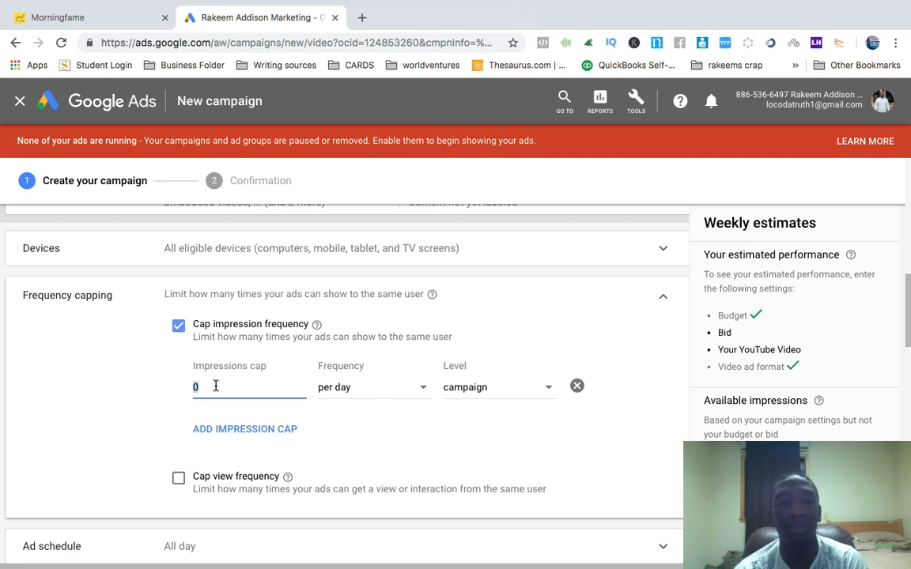
pyautogui.write('3')
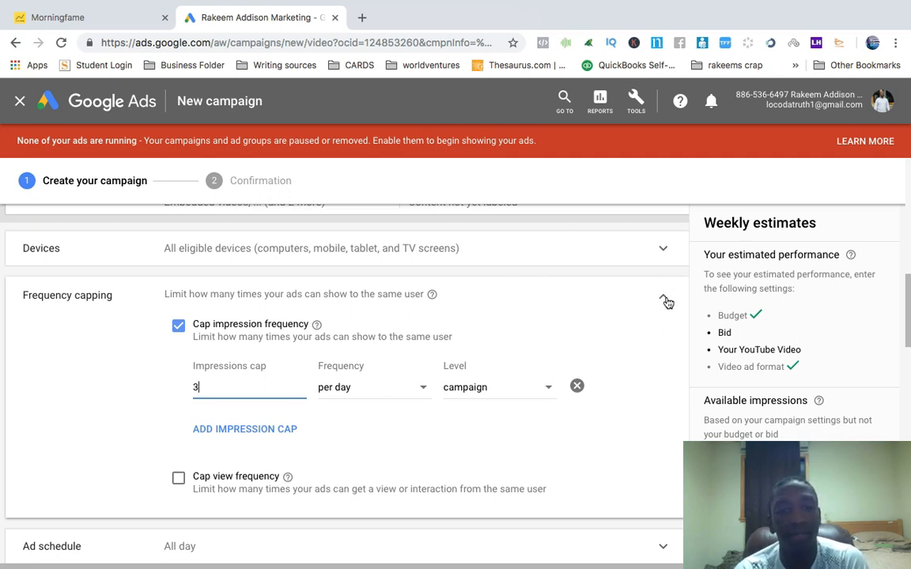
# Collapse the frequency capping section and review the ad schedule options without changing them
pyautogui.click(665, 300)
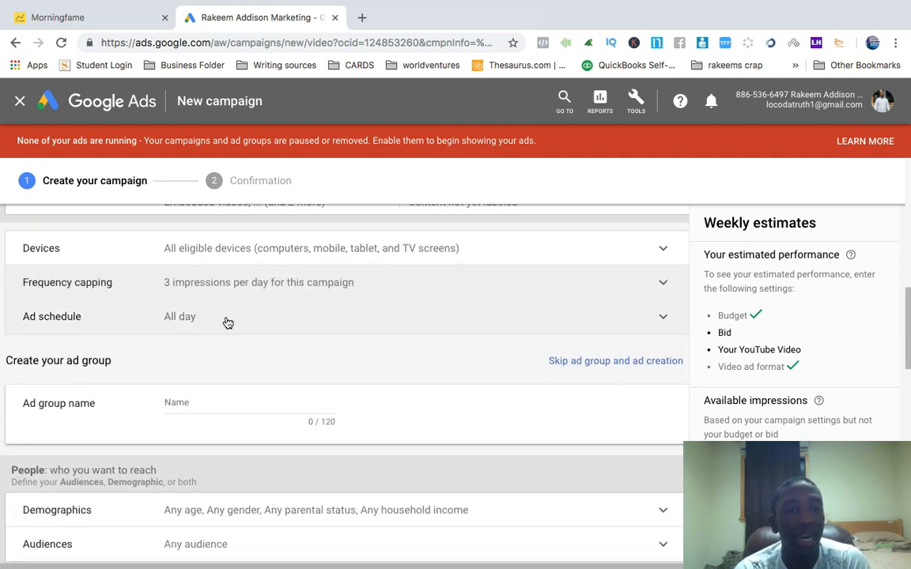
pyautogui.click(248, 318)
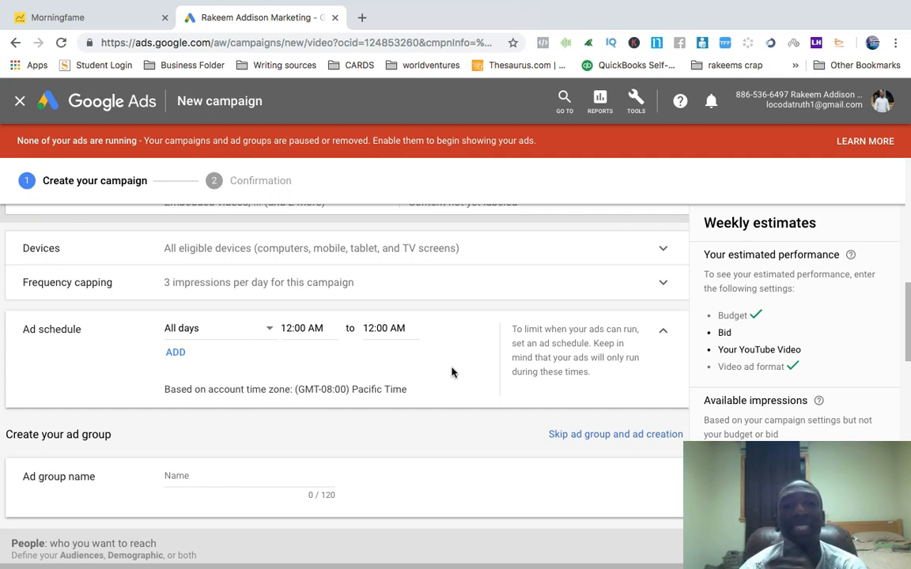
pyautogui.click(664, 335)
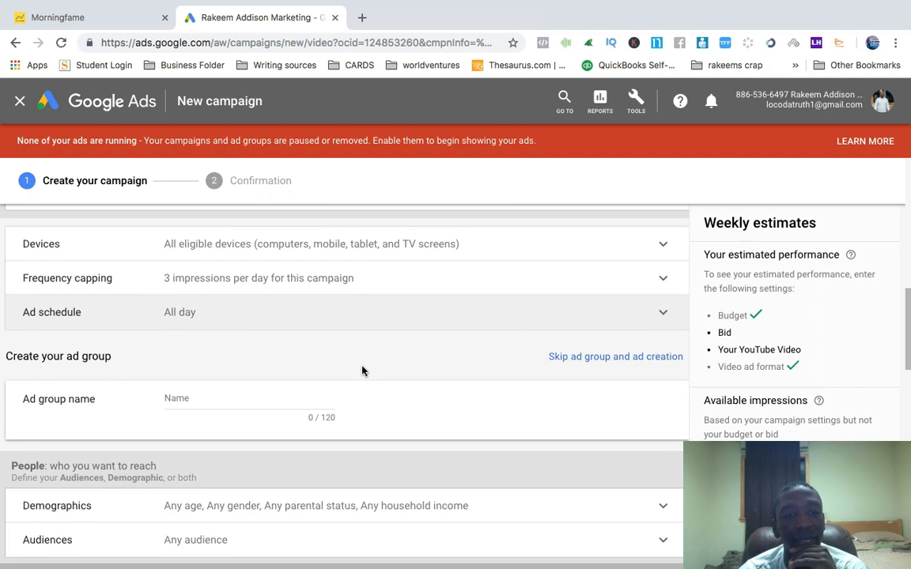
# Name the ad group PRE ROLL - WEIGHT LOSS AD
pyautogui.scroll(-1, 363, 371)
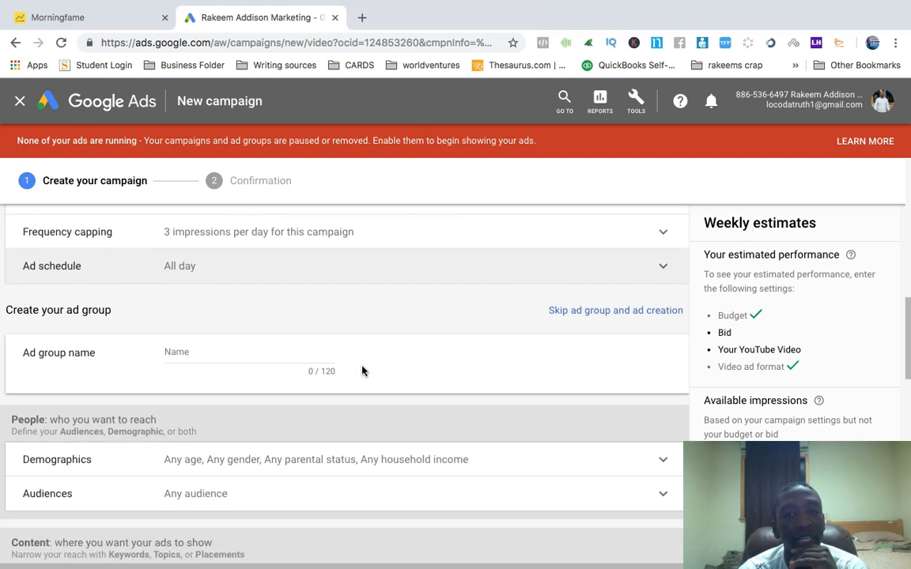
pyautogui.click(201, 353)
pyautogui.write('PREE RO')
pyautogui.press('BackSpace')
pyautogui.press('BackSpace')
pyautogui.press('BackSpace')
pyautogui.press('BackSpace')
pyautogui.write('ROLL ')
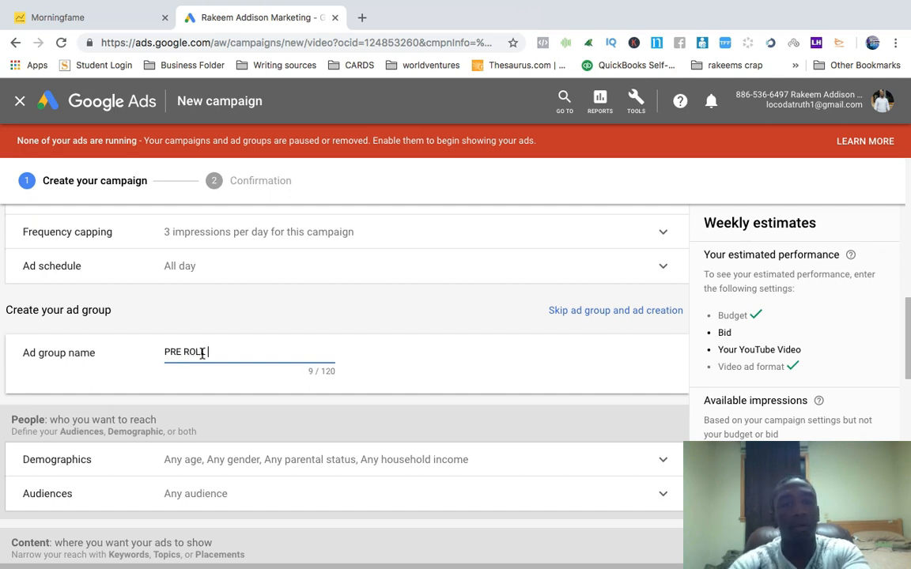
pyautogui.write('- WEIGHT LOSS AD')
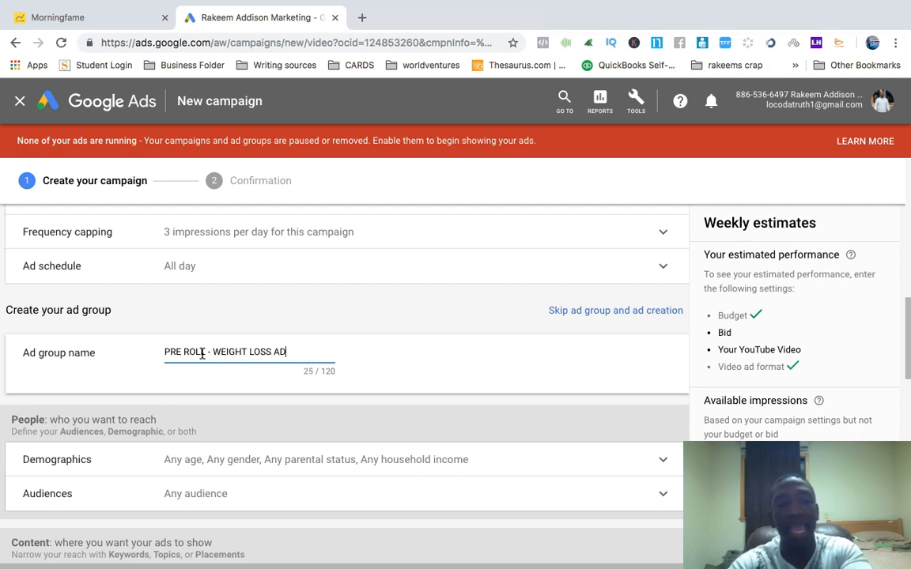
# Exclude the 18 - 24 age range from demographic targeting and collapse the demographics section
pyautogui.scroll(-3, 319, 445)
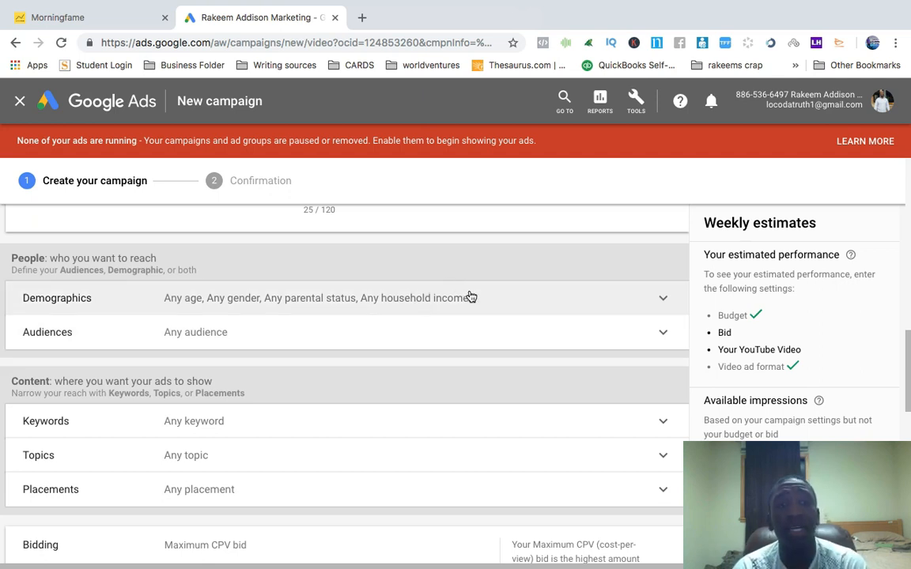
pyautogui.click(528, 305)
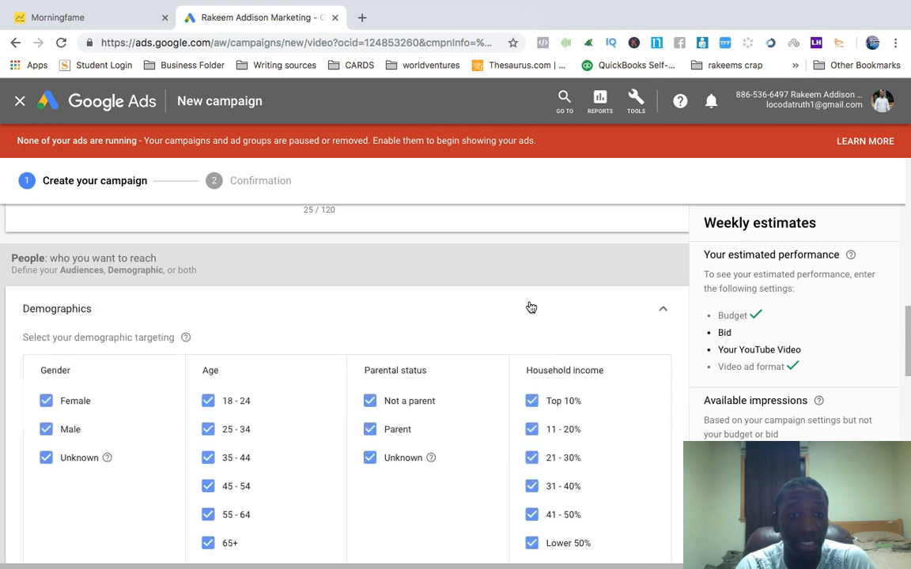
pyautogui.scroll(-1, 358, 315)
pyautogui.scroll(-3, 359, 316)
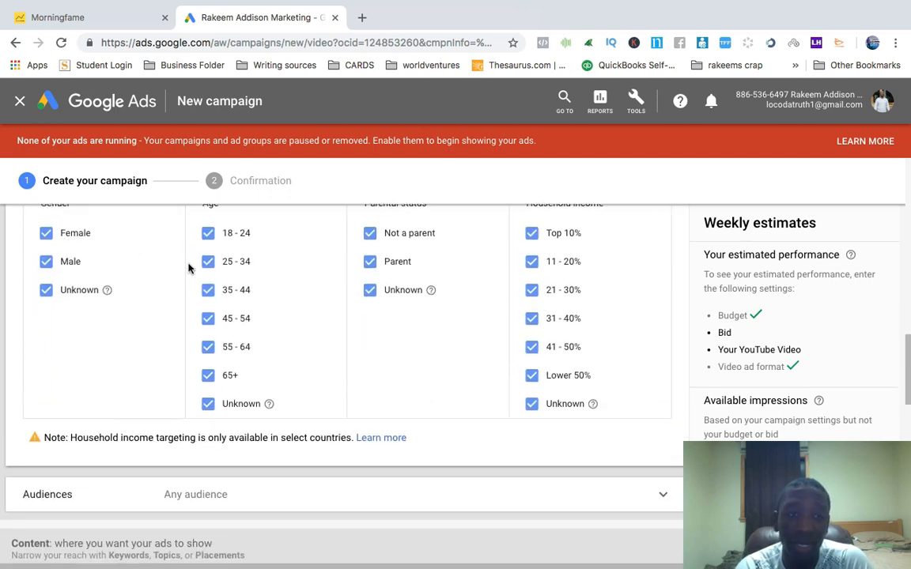
pyautogui.scroll(1, 189, 266)
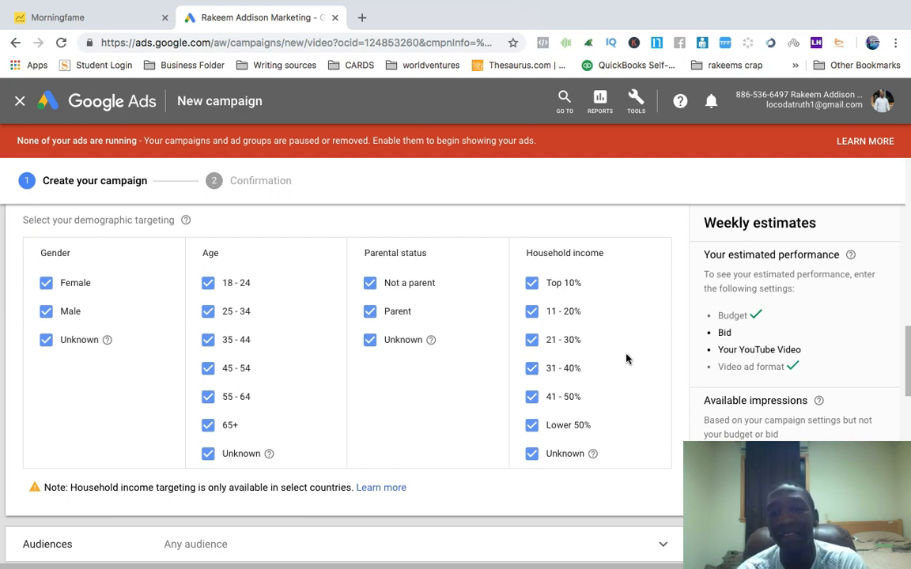
pyautogui.click(209, 284)
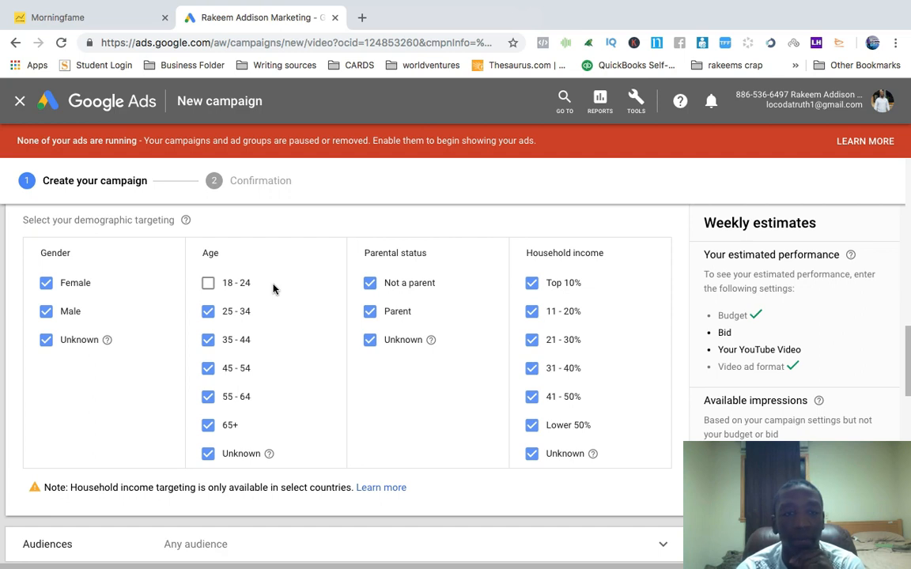
pyautogui.scroll(-1, 413, 401)
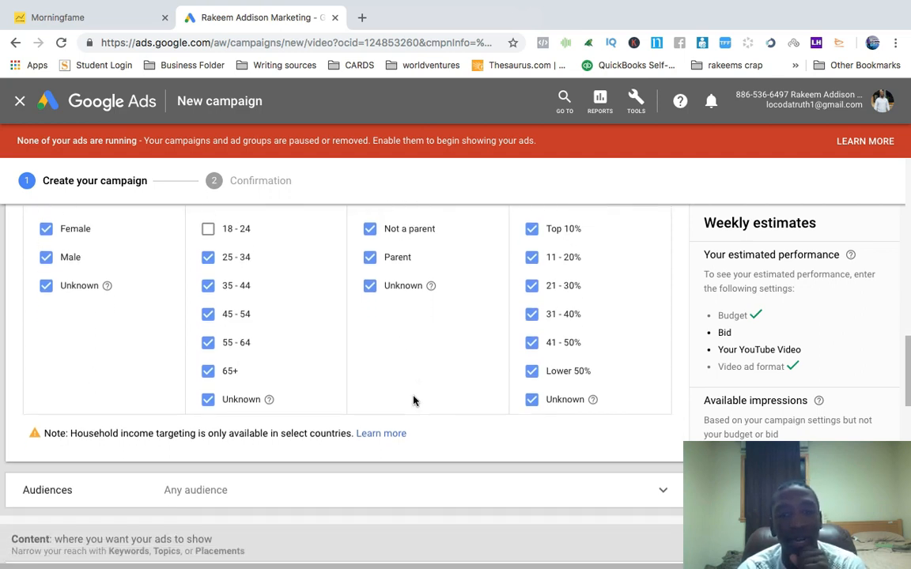
pyautogui.scroll(-2, 413, 400)
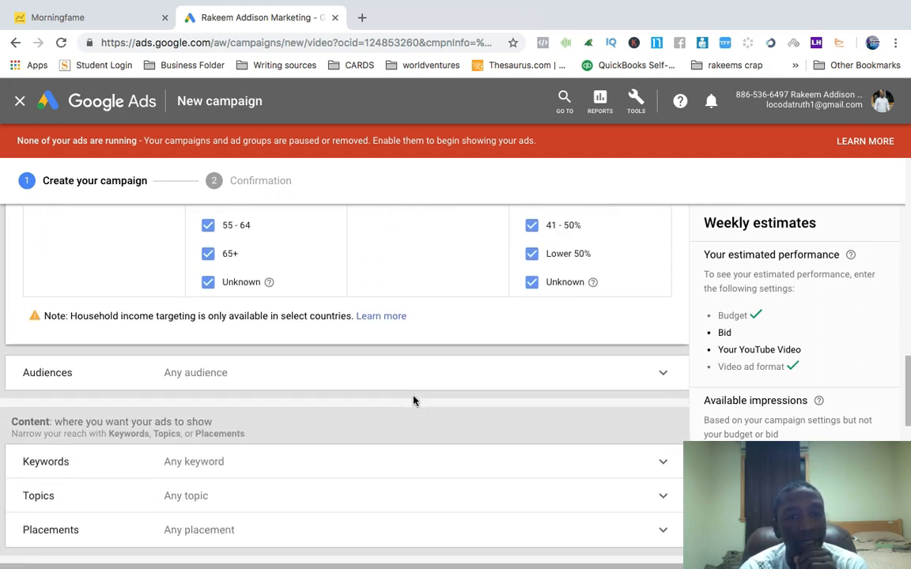
pyautogui.scroll(4, 413, 401)
pyautogui.click(664, 278)
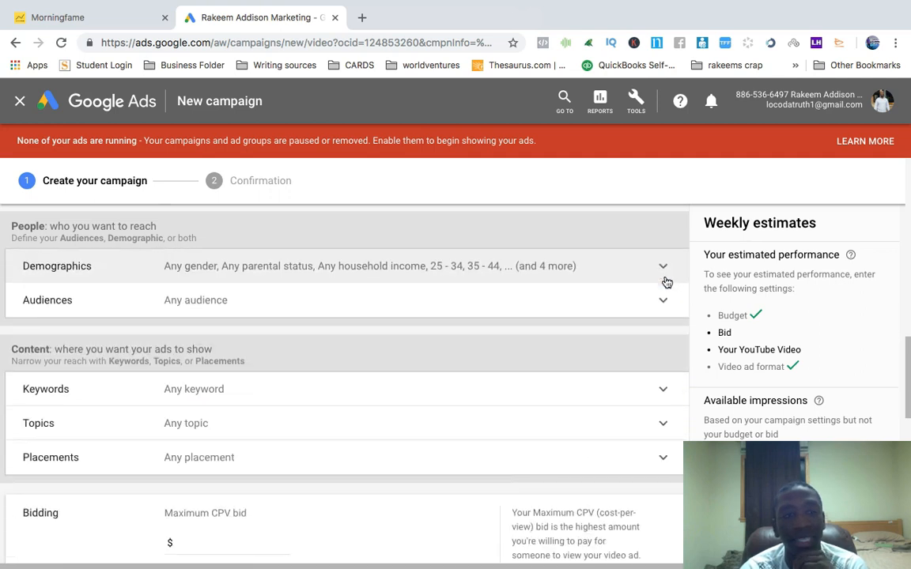
# Open audience browsing and expand the parental status categories under Who they are without selecting any
pyautogui.click(243, 306)
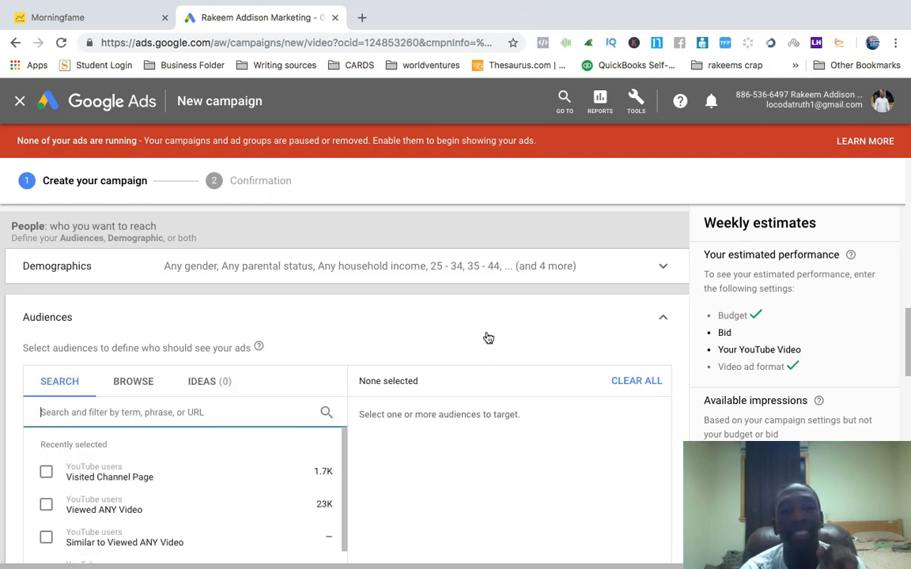
pyautogui.scroll(-2, 277, 317)
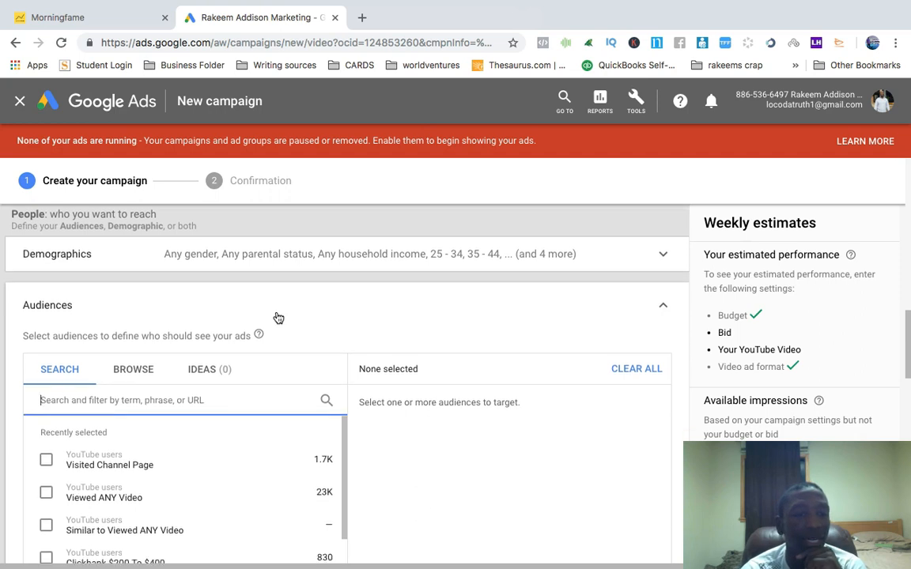
pyautogui.click(132, 354)
pyautogui.scroll(-3, 429, 307)
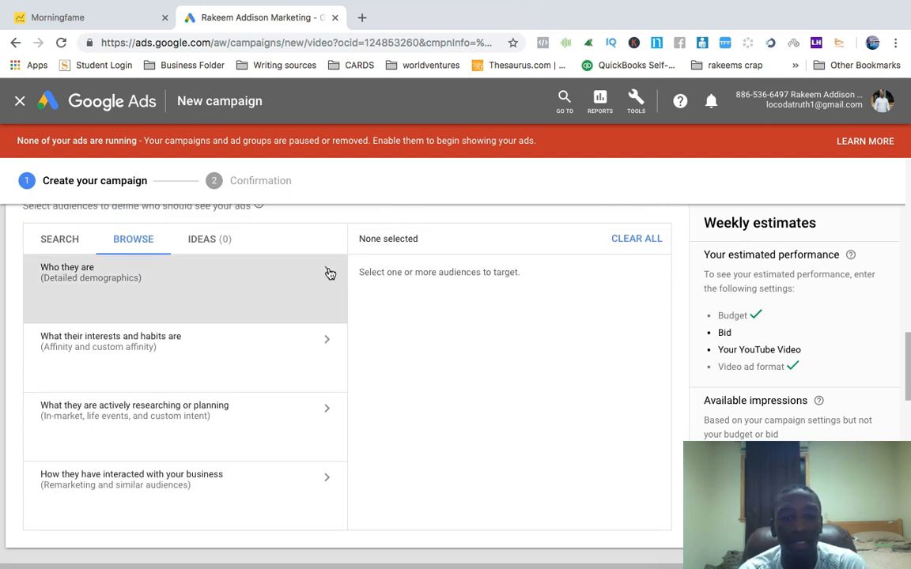
pyautogui.click(330, 273)
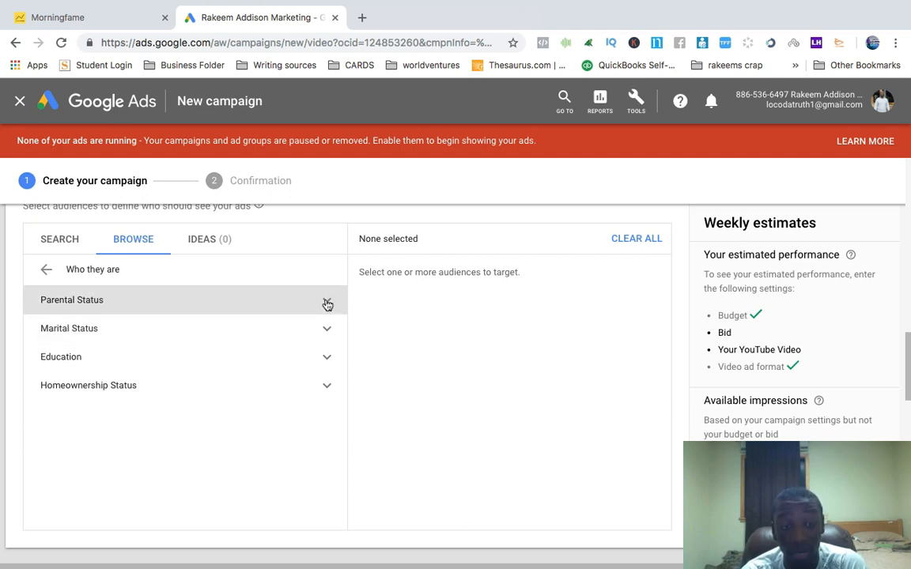
pyautogui.click(327, 304)
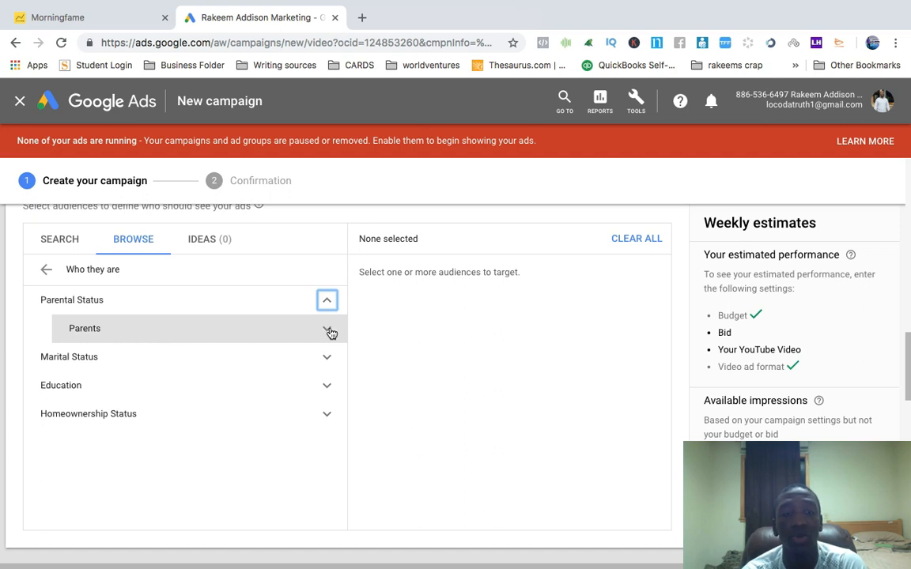
pyautogui.click(329, 332)
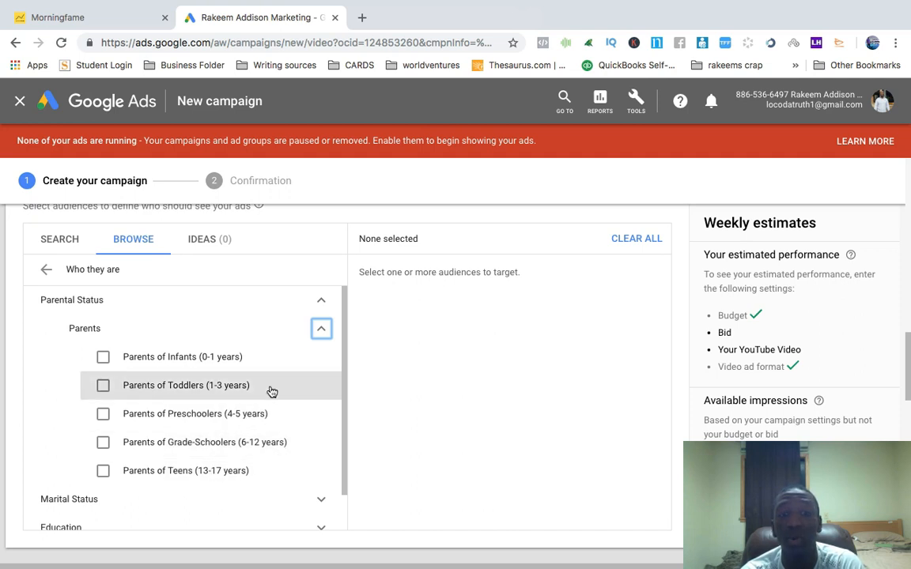
# Review the marital, education and homeownership status audience options without selecting any, and return to the audience categories
pyautogui.click(321, 328)
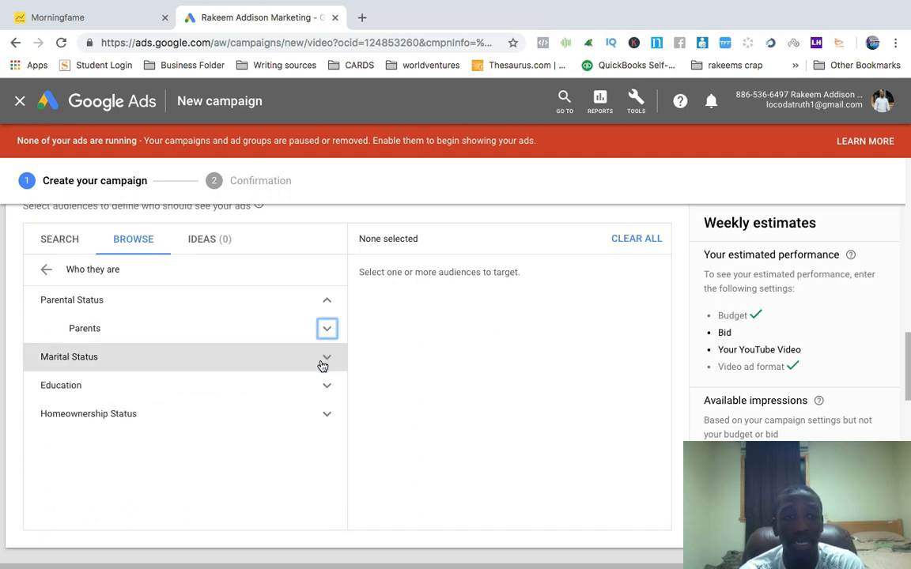
pyautogui.click(326, 357)
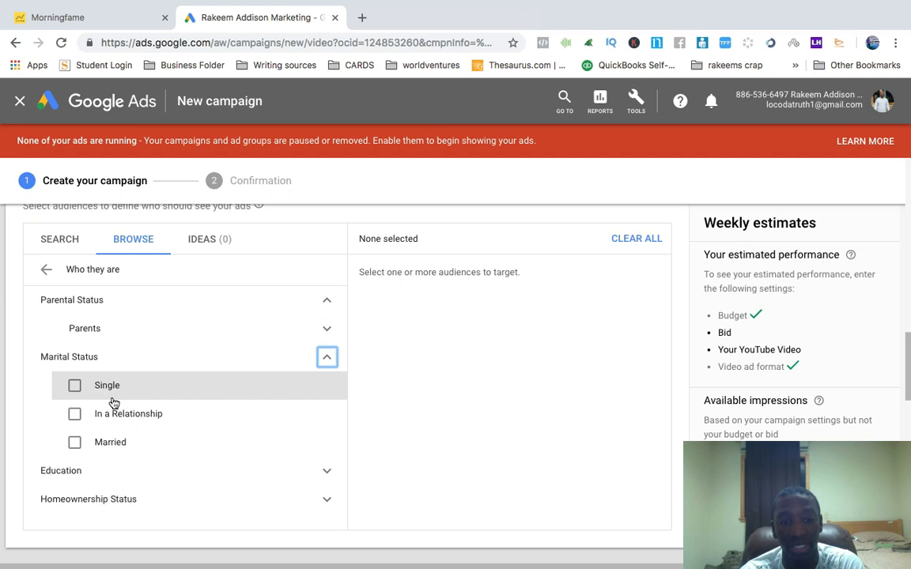
pyautogui.click(326, 358)
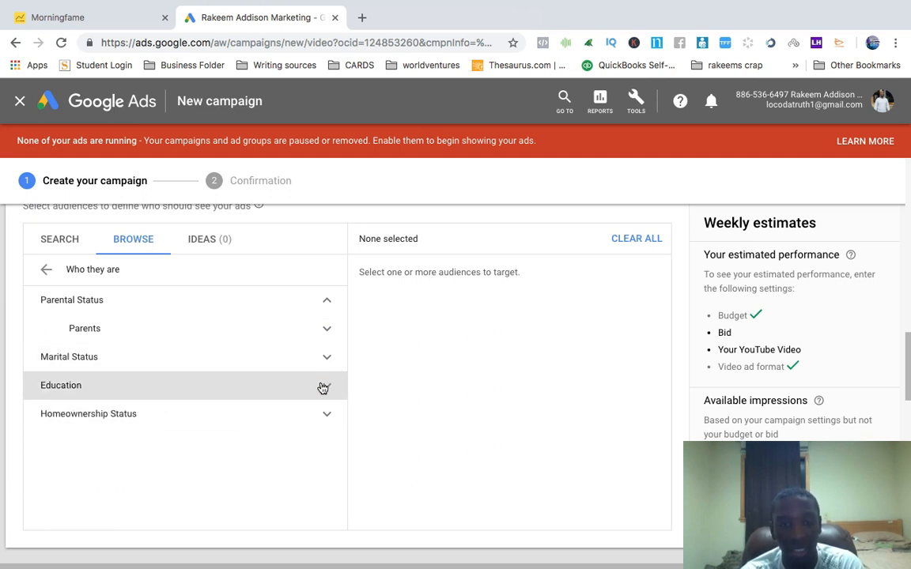
pyautogui.click(324, 386)
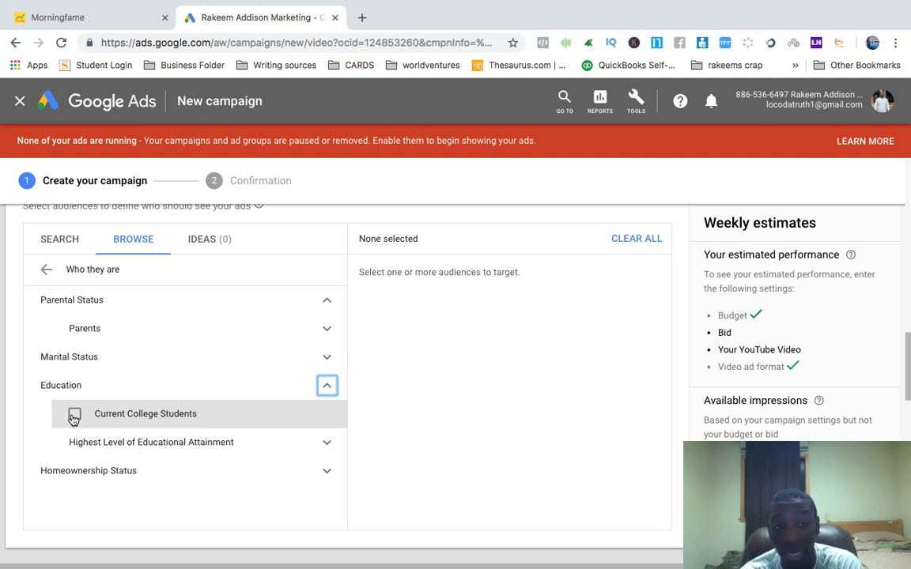
pyautogui.click(325, 443)
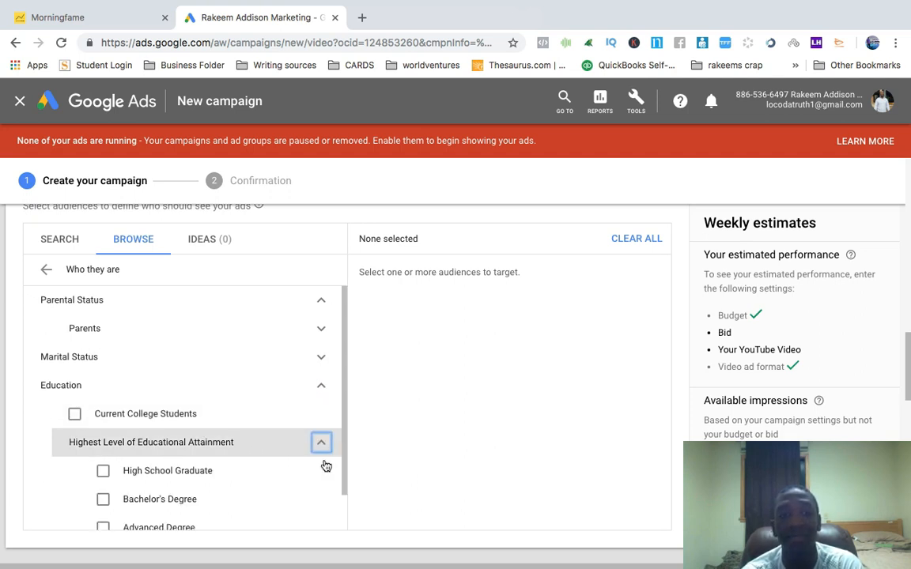
pyautogui.scroll(-2, 309, 494)
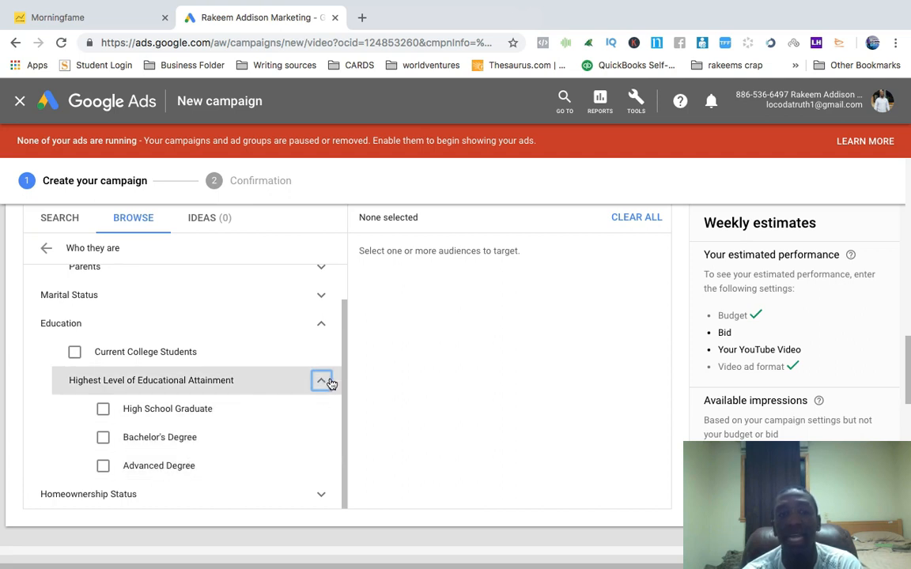
pyautogui.click(322, 325)
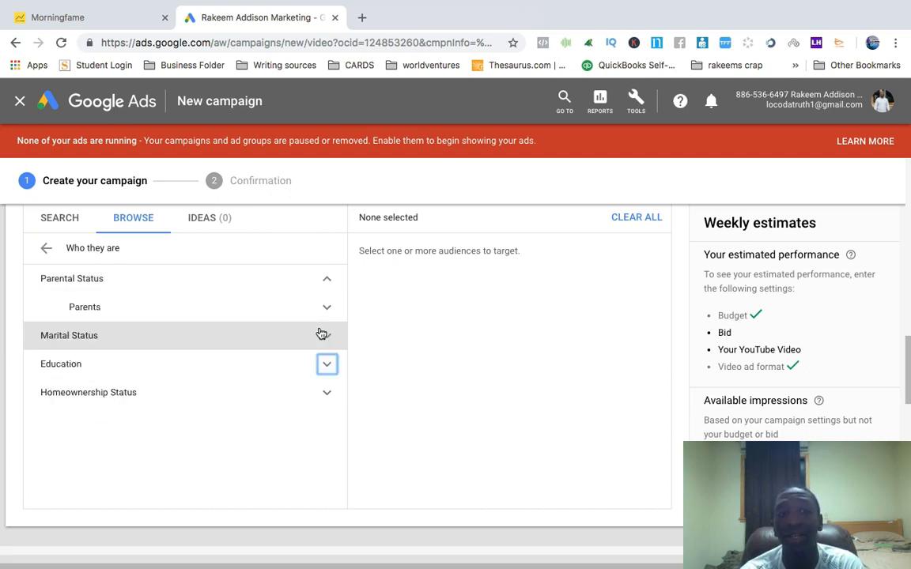
pyautogui.click(328, 392)
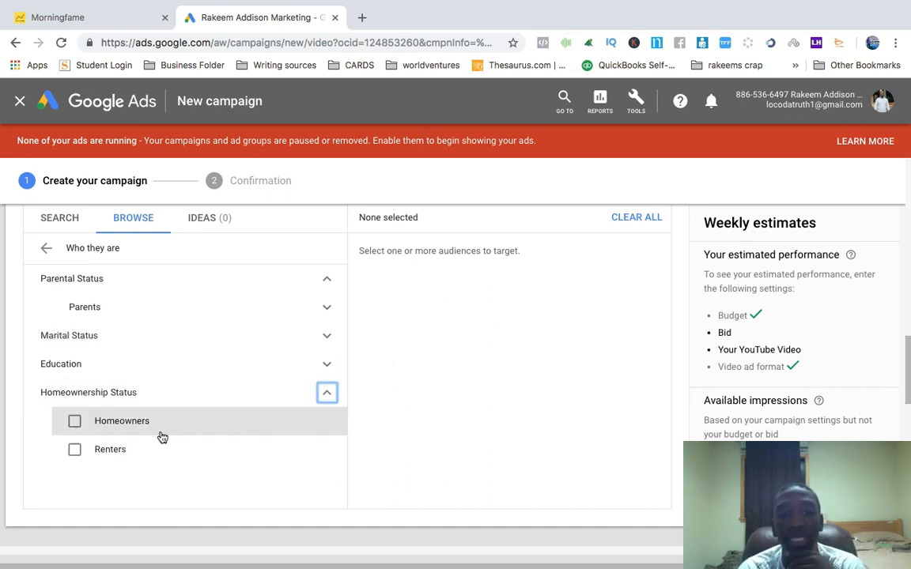
pyautogui.click(328, 393)
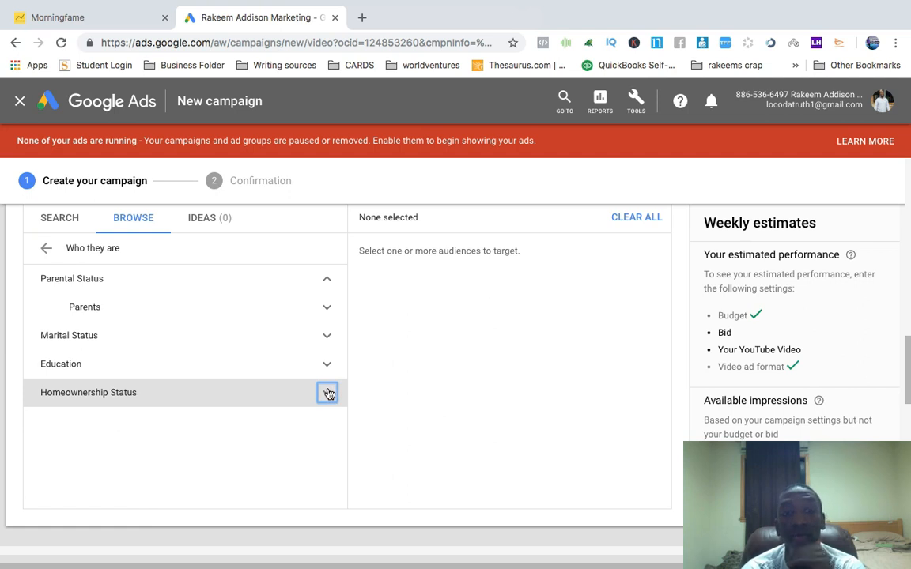
pyautogui.click(328, 280)
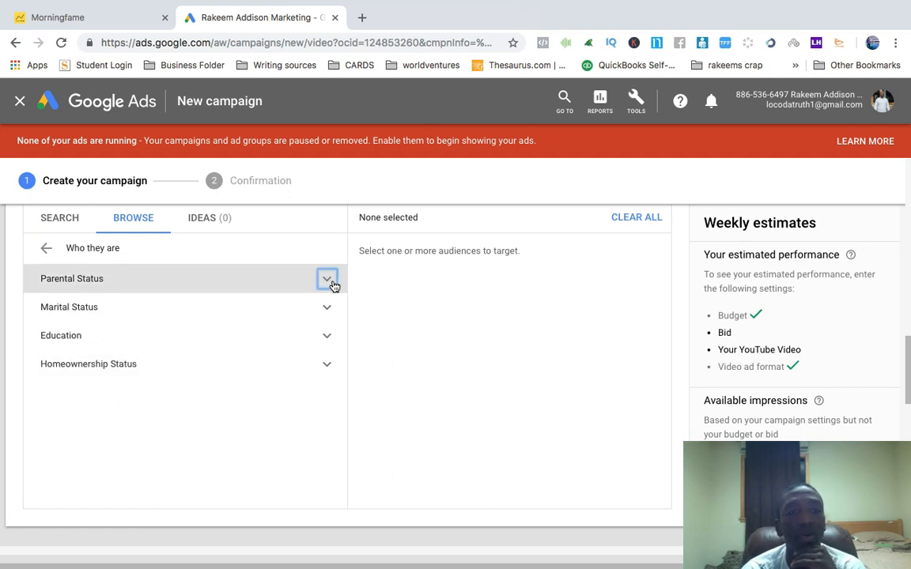
pyautogui.click(45, 248)
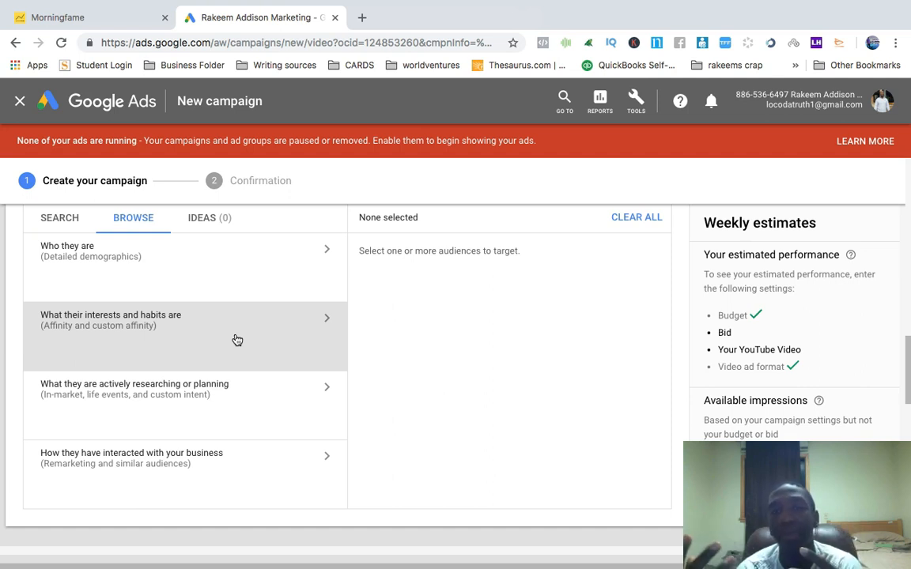
# Browse the affinity audience categories under interests and habits, expanding Banking & Finance and Food & Dining, then return without selecting any
pyautogui.click(330, 322)
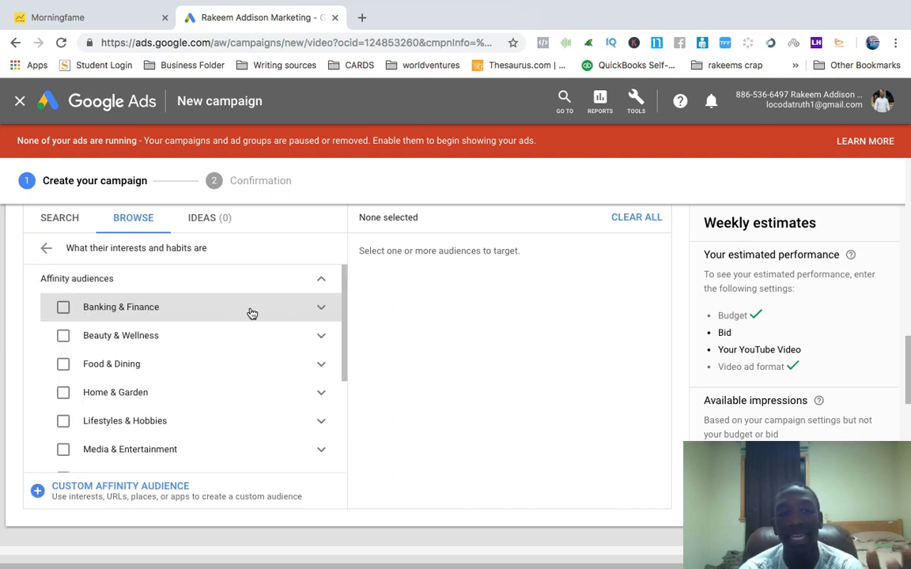
pyautogui.click(322, 310)
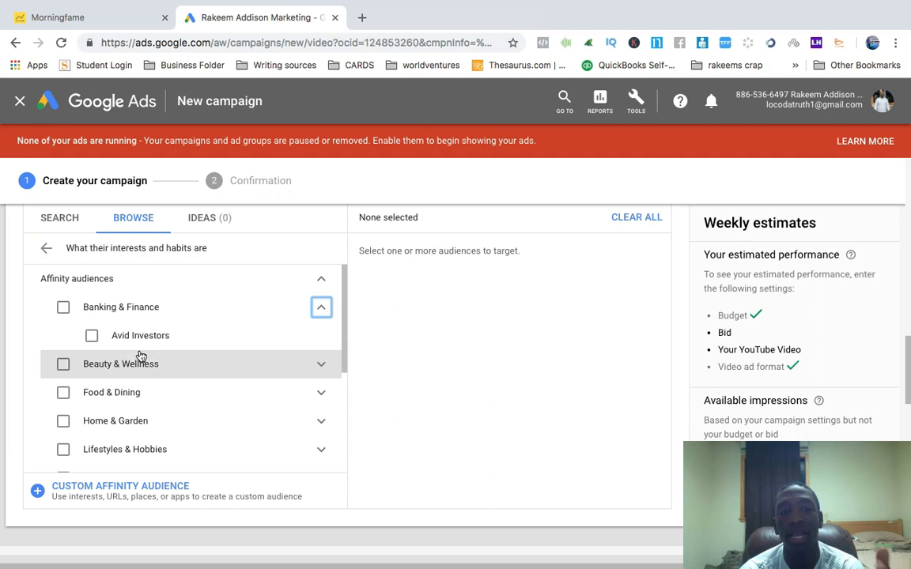
pyautogui.click(320, 309)
pyautogui.click(321, 365)
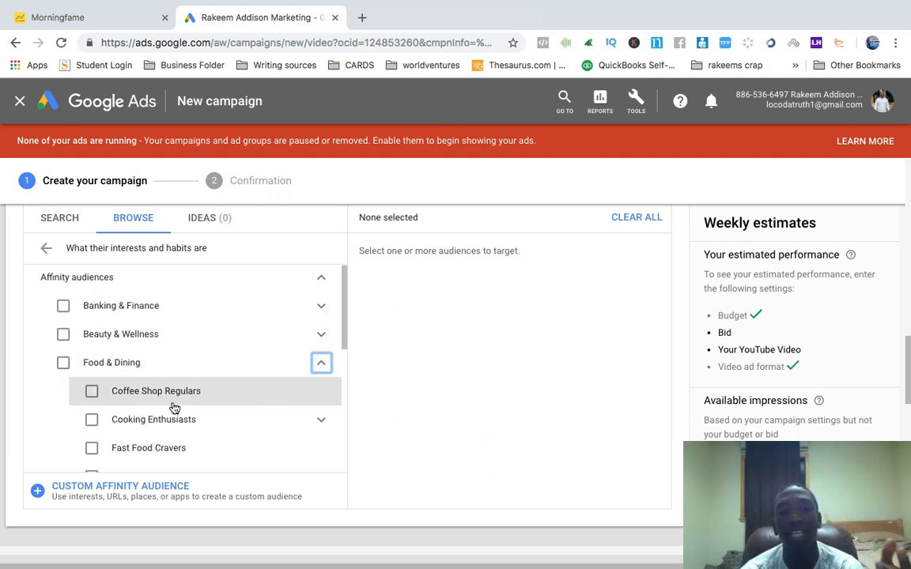
pyautogui.scroll(-1, 174, 407)
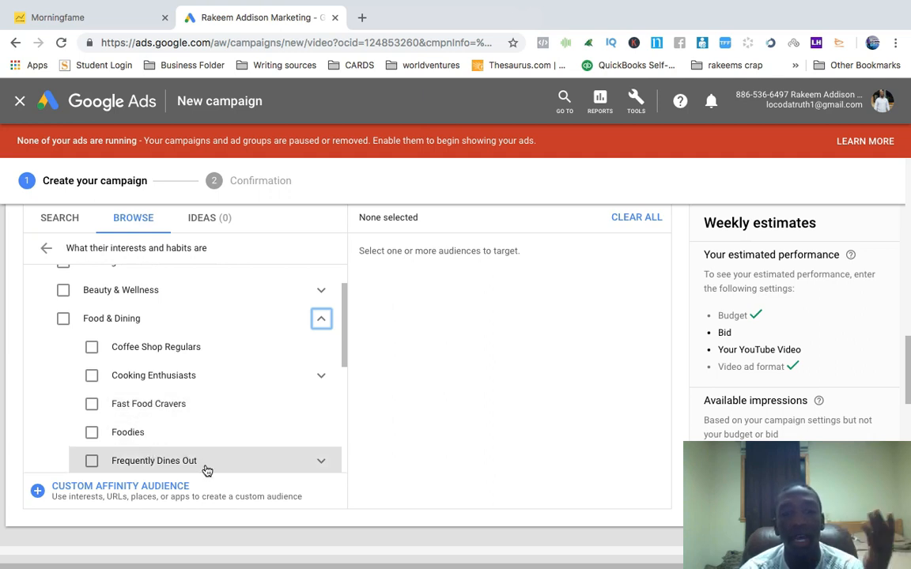
pyautogui.scroll(-1, 203, 443)
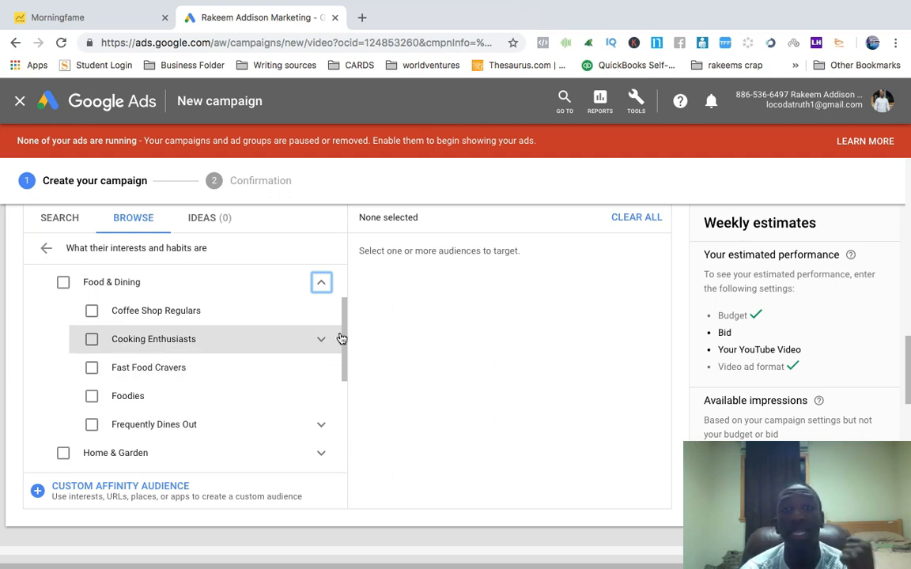
pyautogui.click(322, 287)
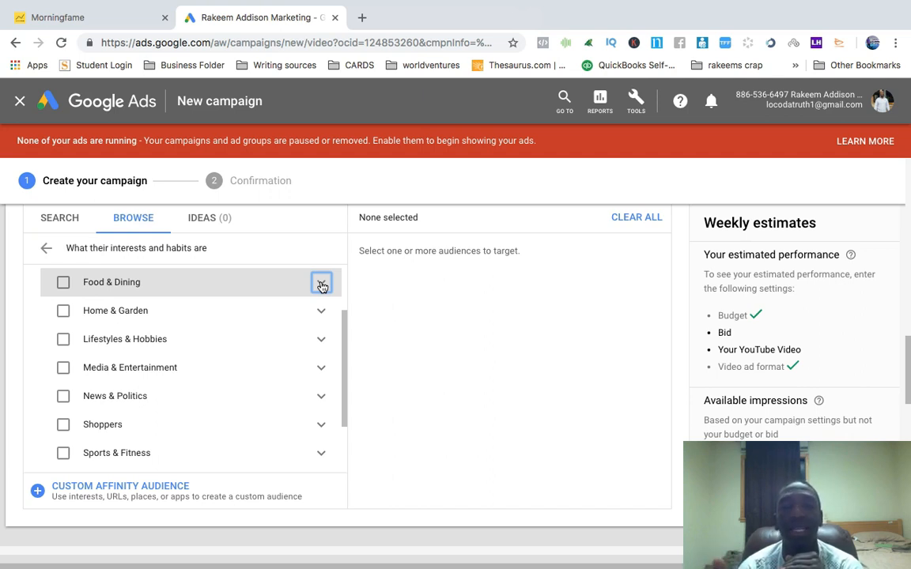
pyautogui.scroll(1, 322, 286)
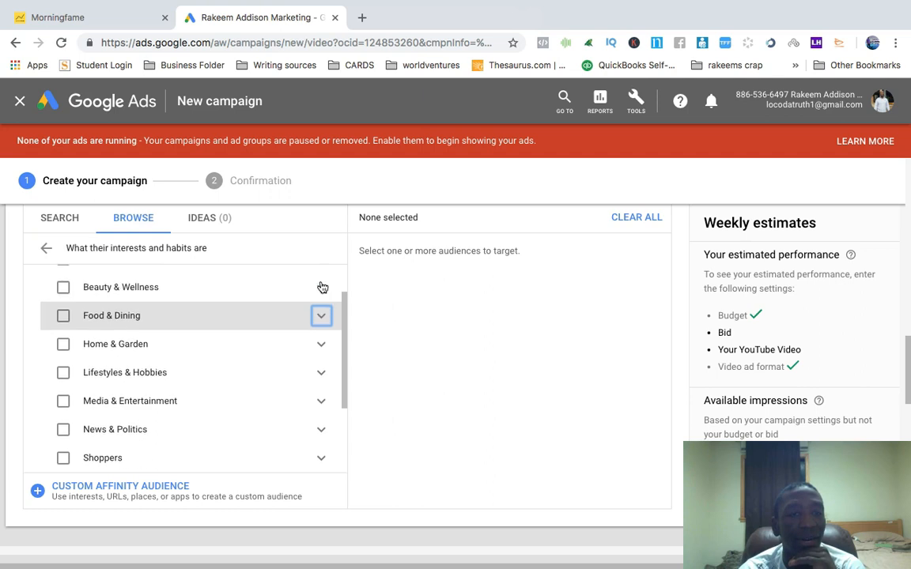
pyautogui.click(48, 250)
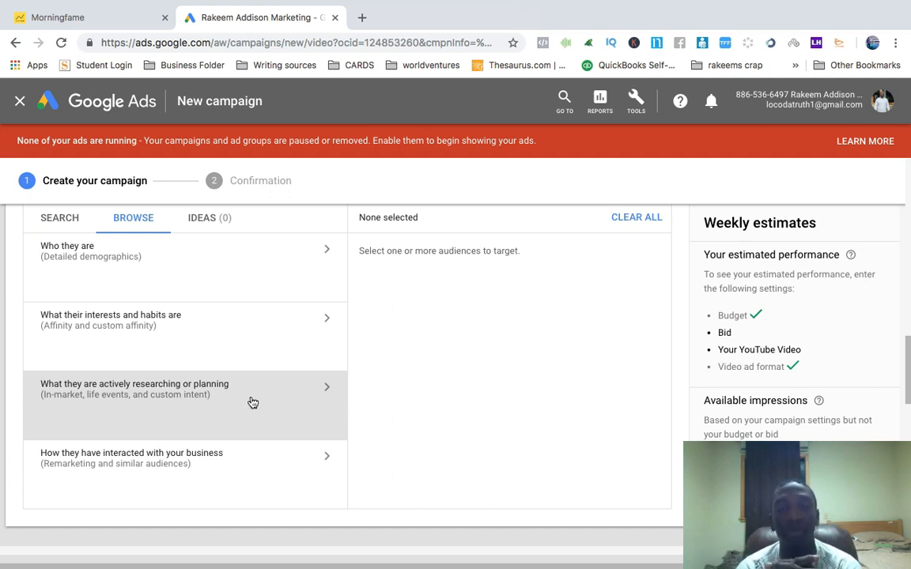
# Open the actively researching or planning audiences and examine the custom intent, in-market and Education categories without selecting any
pyautogui.click(329, 391)
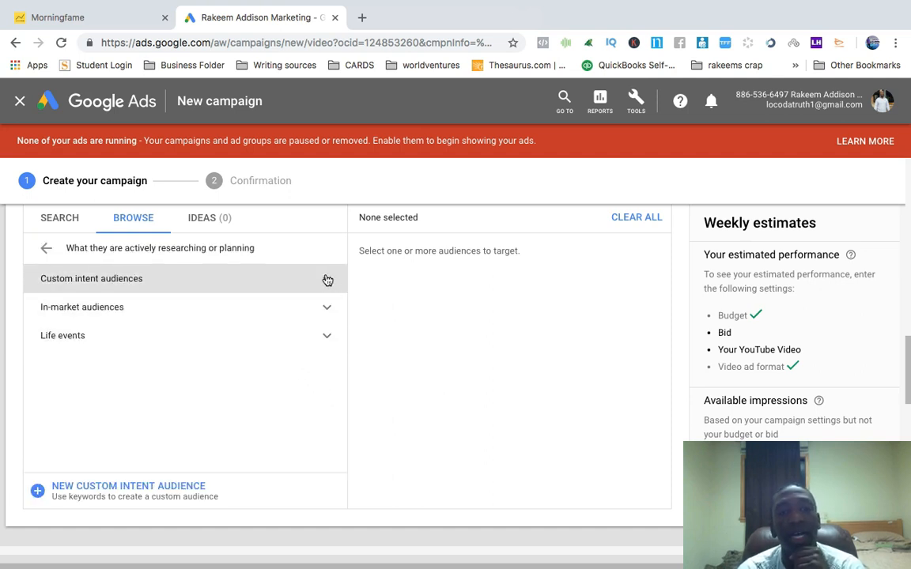
pyautogui.click(325, 283)
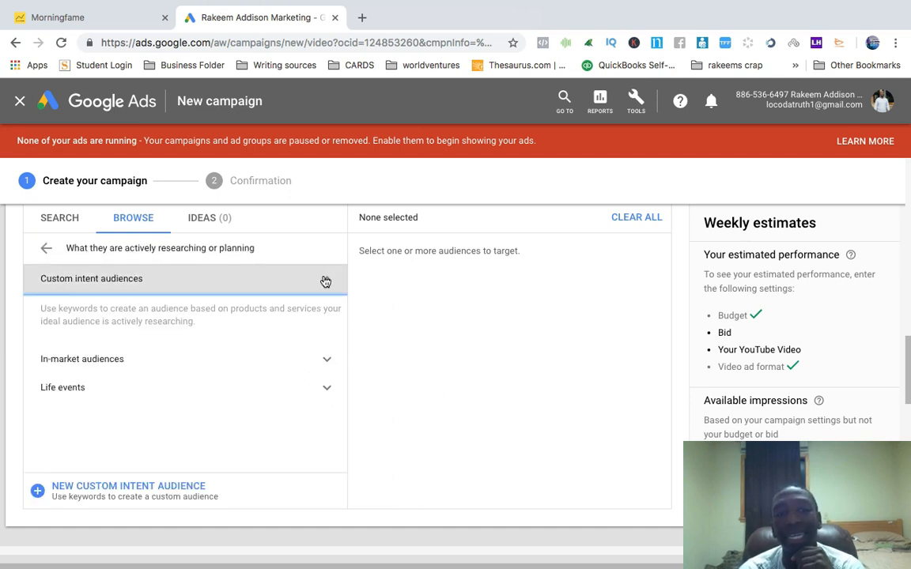
pyautogui.click(325, 282)
pyautogui.click(329, 310)
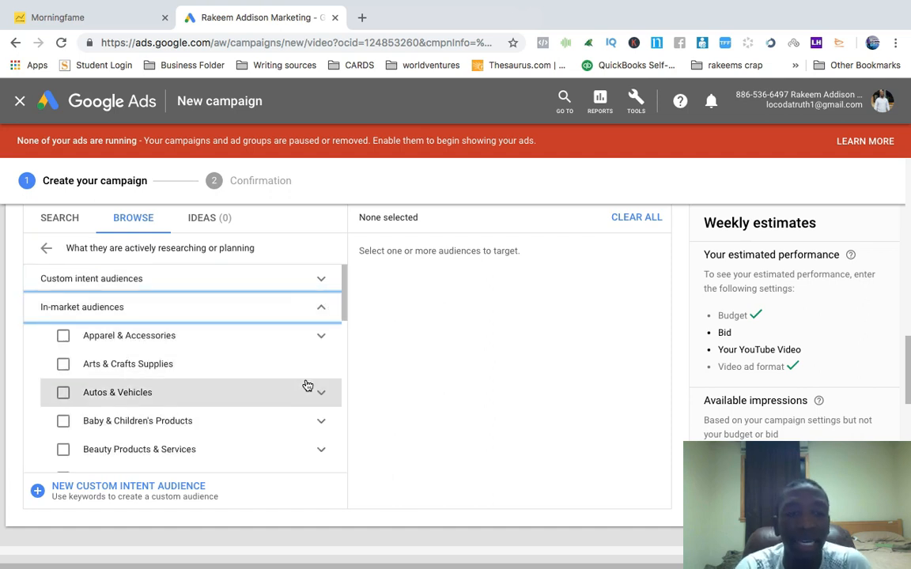
pyautogui.scroll(-2, 270, 401)
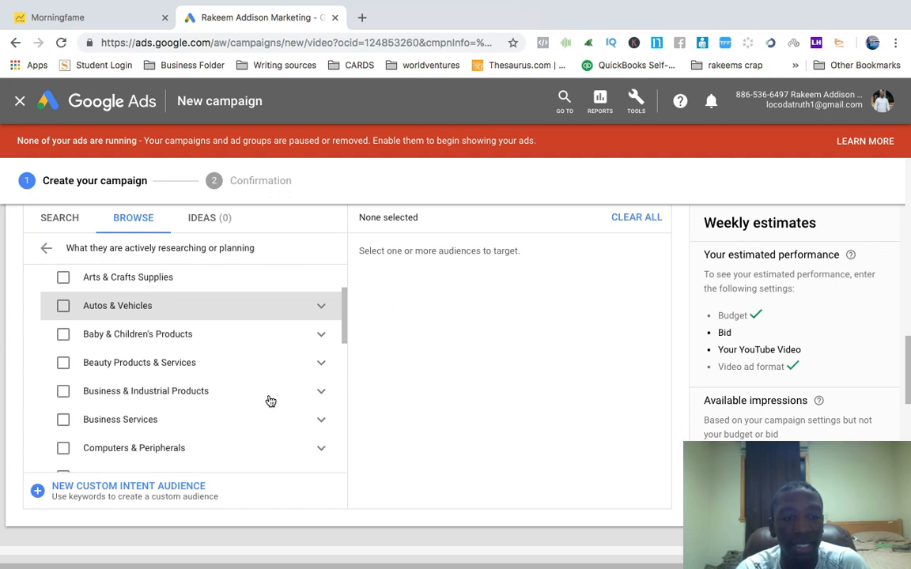
pyautogui.scroll(-1, 271, 402)
pyautogui.scroll(-3, 268, 401)
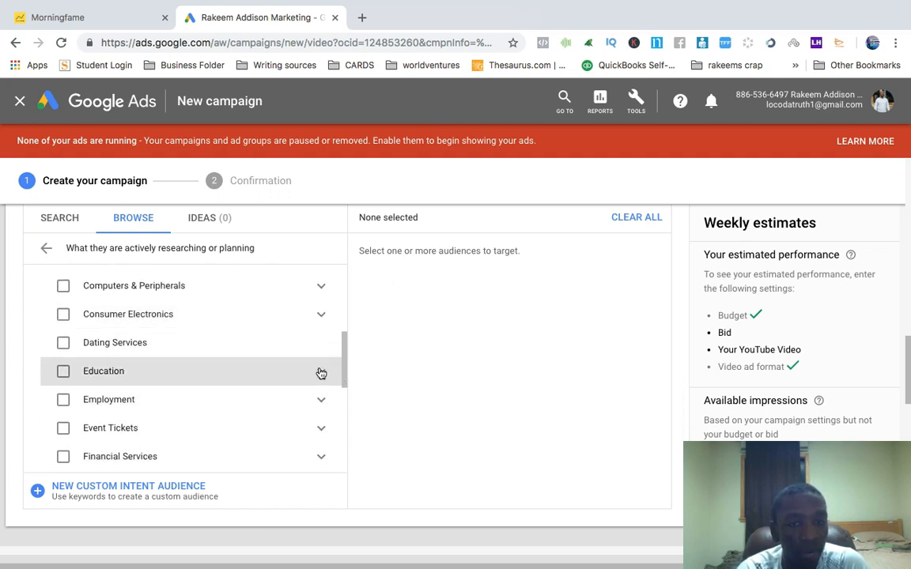
pyautogui.click(321, 373)
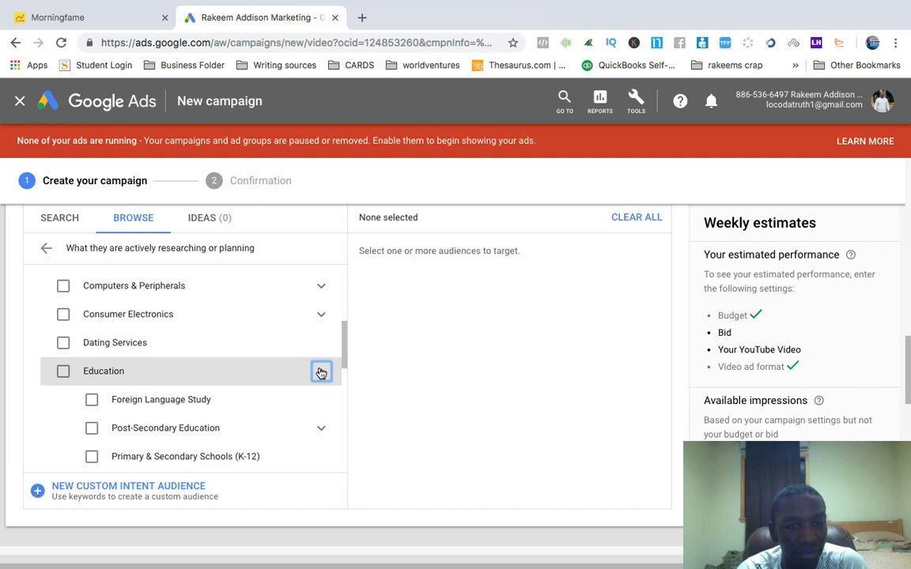
pyautogui.click(321, 372)
# Examine the in-market Autos & Vehicles subcategories down to motor vehicle brands, collapse them, and return to the audience categories
pyautogui.scroll(6, 321, 372)
pyautogui.scroll(-3, 321, 373)
pyautogui.scroll(-3, 321, 373)
pyautogui.scroll(-1, 315, 427)
pyautogui.scroll(1, 315, 428)
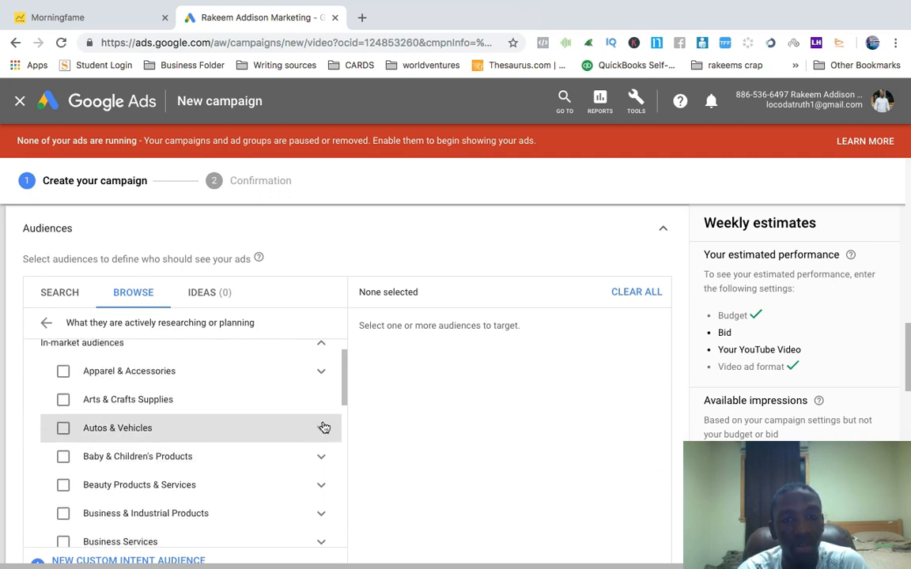
pyautogui.click(321, 429)
pyautogui.scroll(-1, 320, 427)
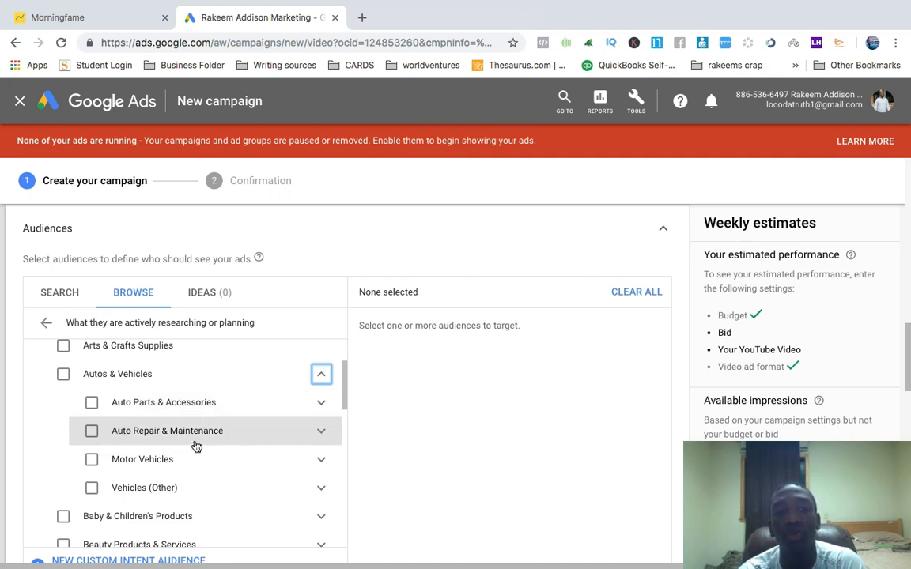
pyautogui.click(322, 460)
pyautogui.scroll(-3, 321, 460)
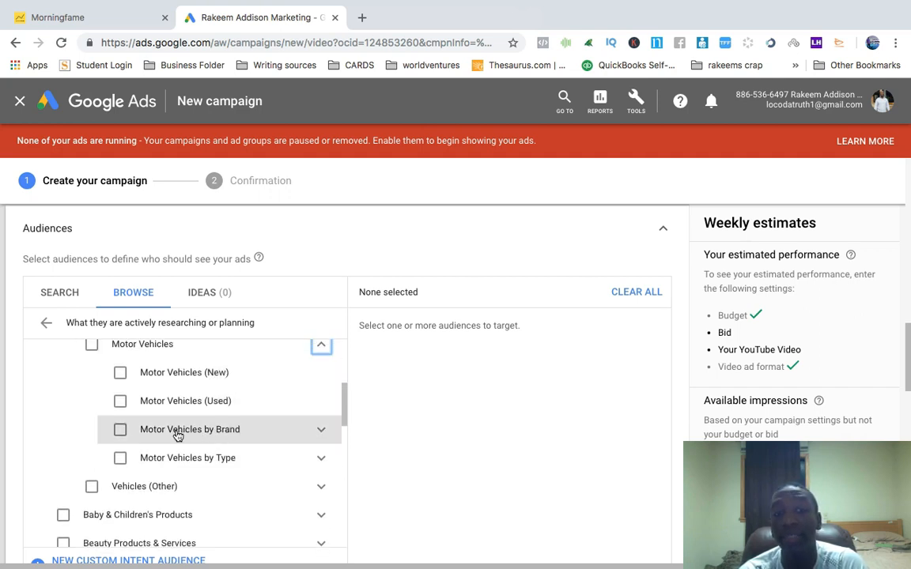
pyautogui.click(323, 432)
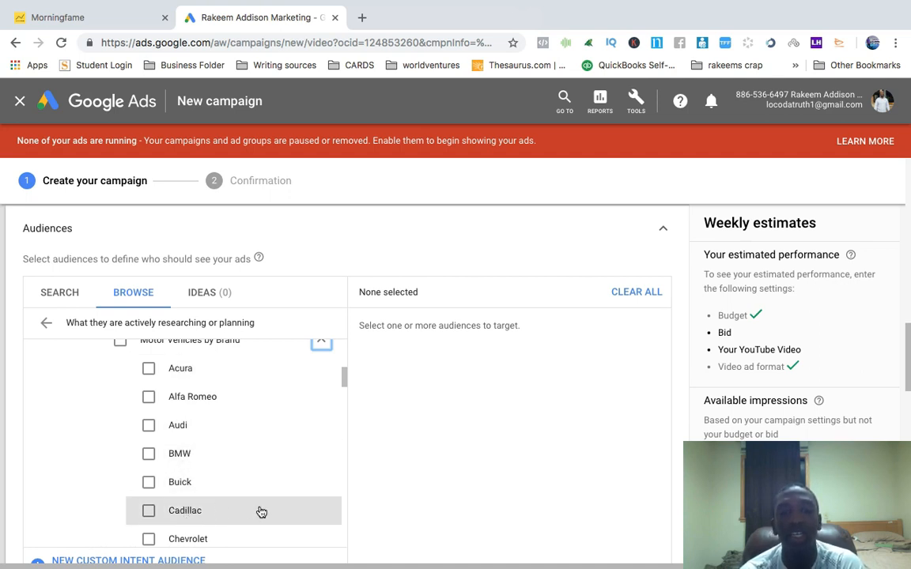
pyautogui.click(322, 346)
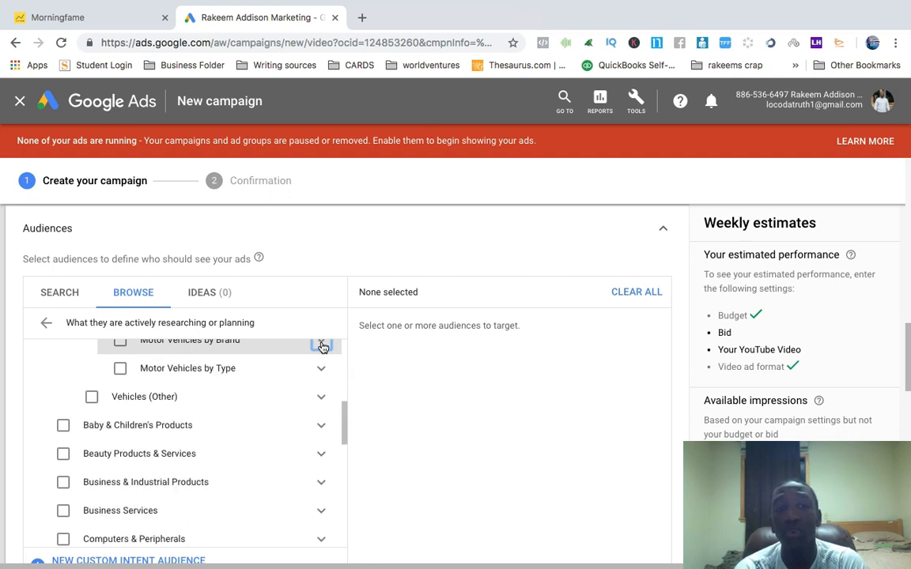
pyautogui.scroll(3, 325, 380)
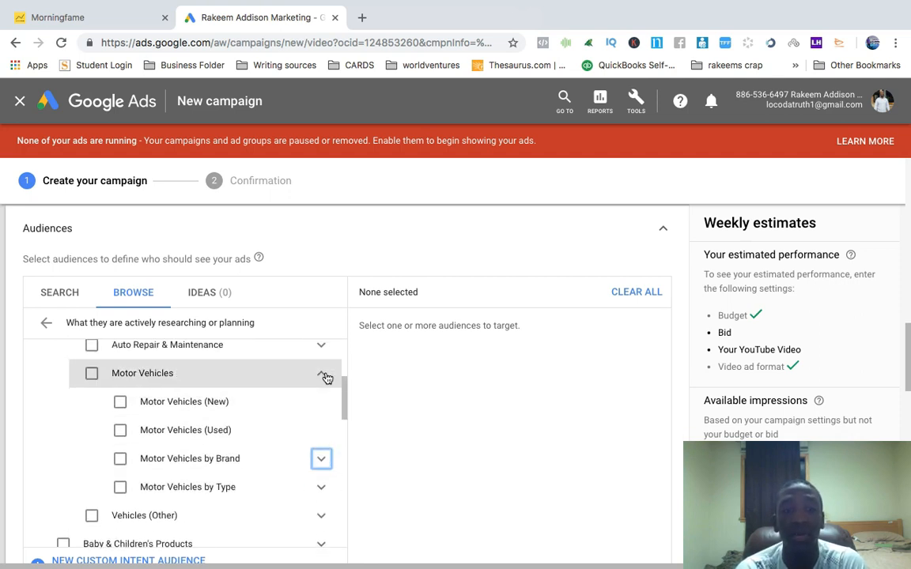
pyautogui.click(324, 375)
pyautogui.scroll(3, 325, 375)
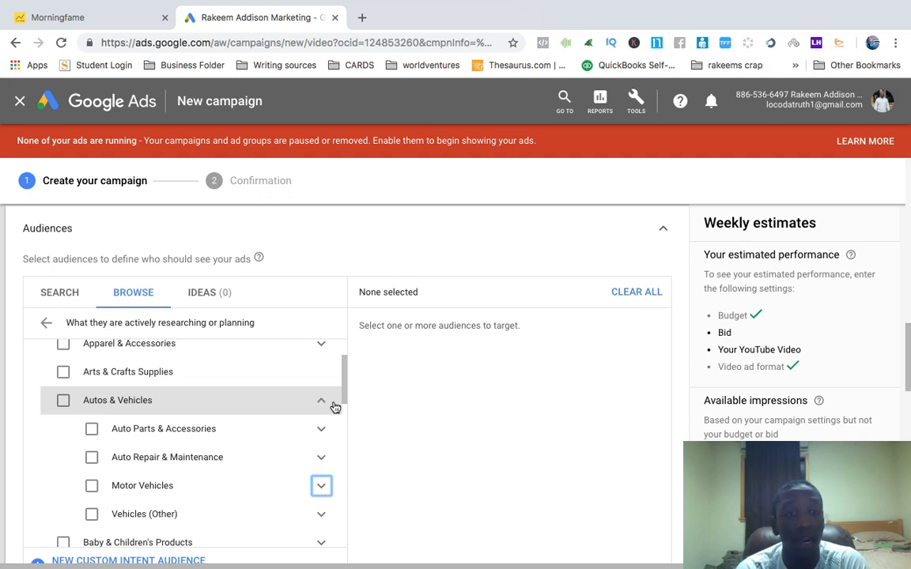
pyautogui.click(323, 402)
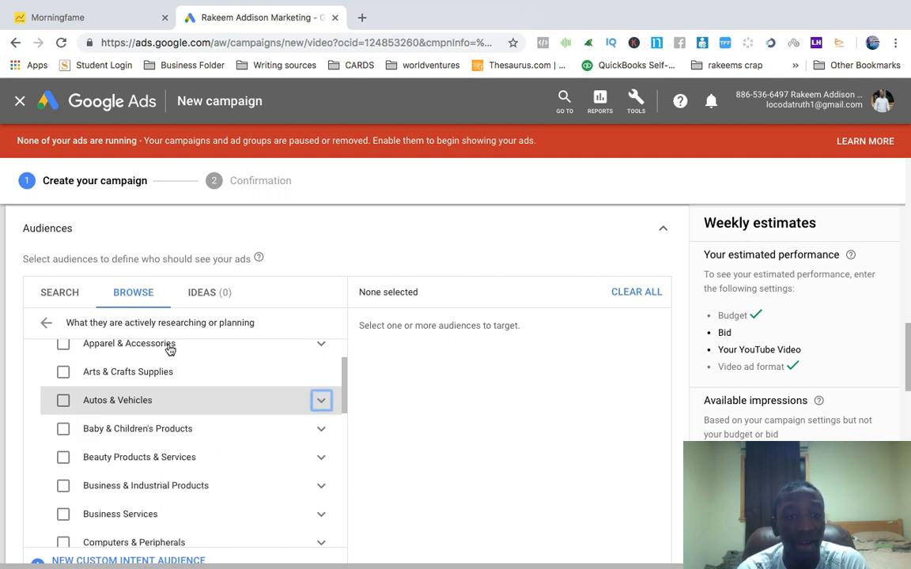
pyautogui.click(46, 322)
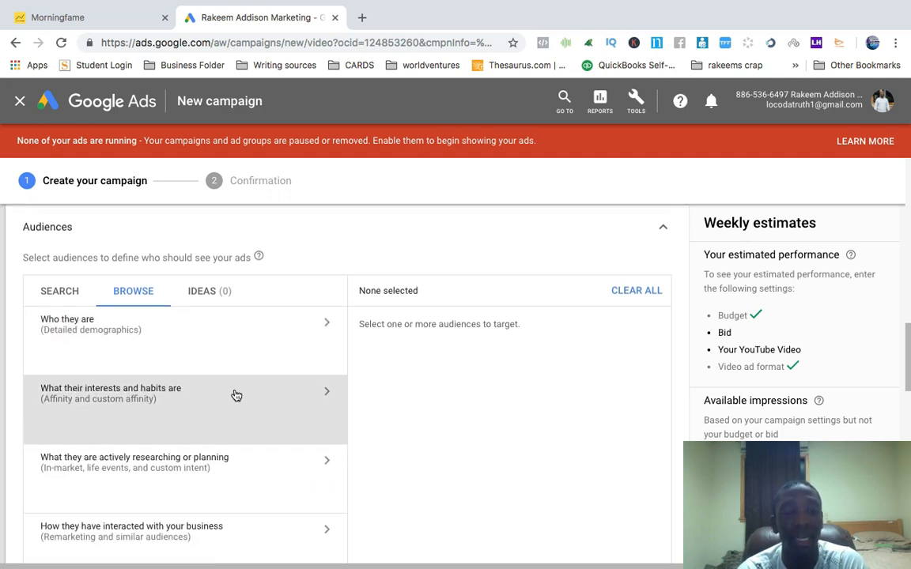
# Browse the YouTube users remarketing audiences under how they have interacted with your business, then return to the audience categories
pyautogui.scroll(-1, 236, 395)
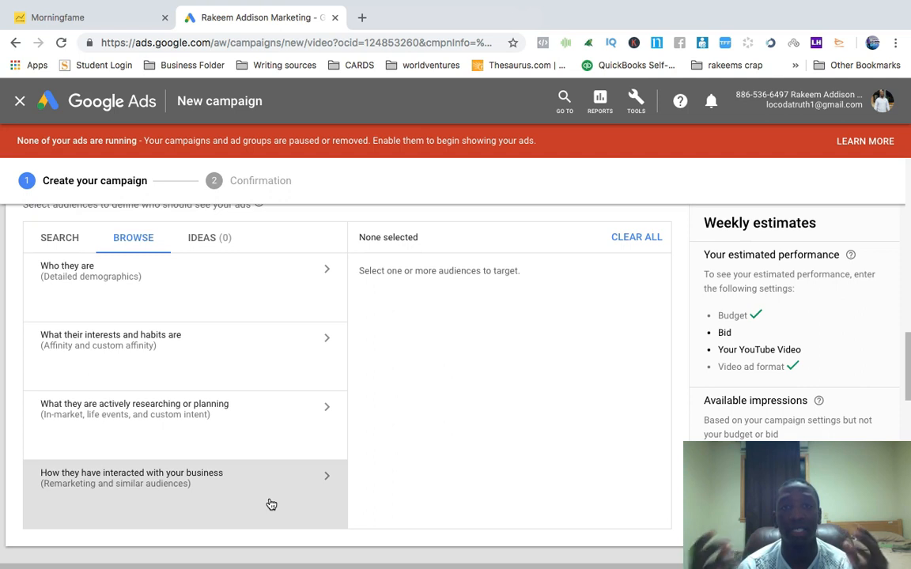
pyautogui.click(329, 480)
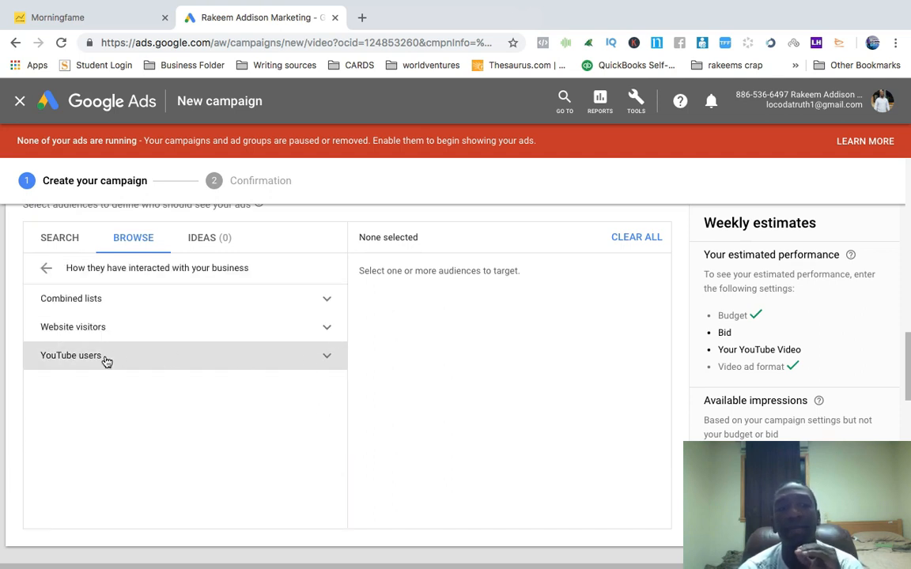
pyautogui.click(327, 357)
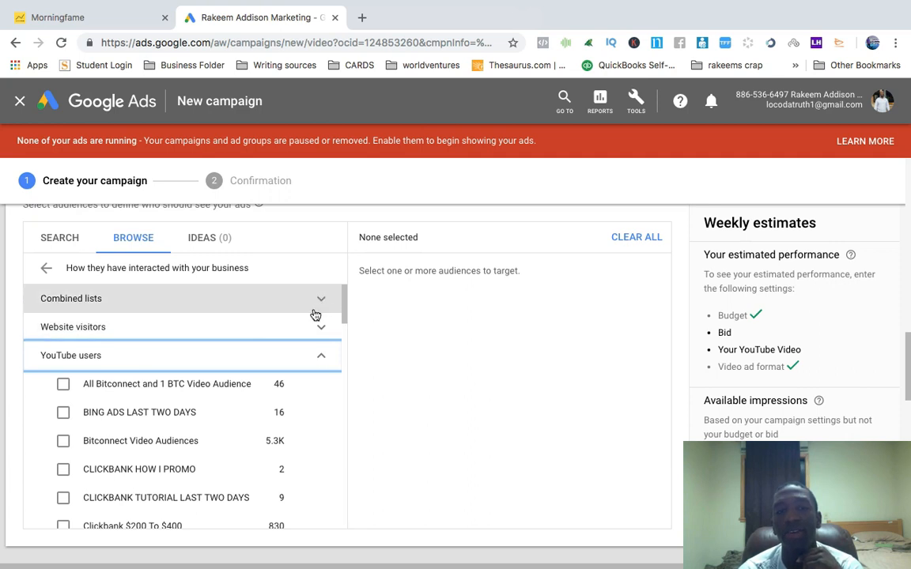
pyautogui.scroll(-1, 314, 439)
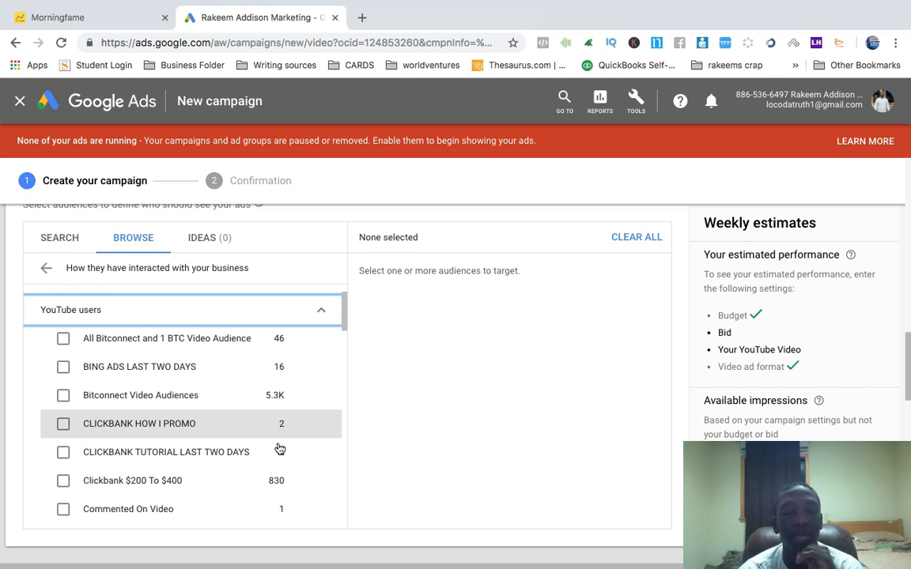
pyautogui.scroll(2, 197, 383)
pyautogui.scroll(-1, 189, 372)
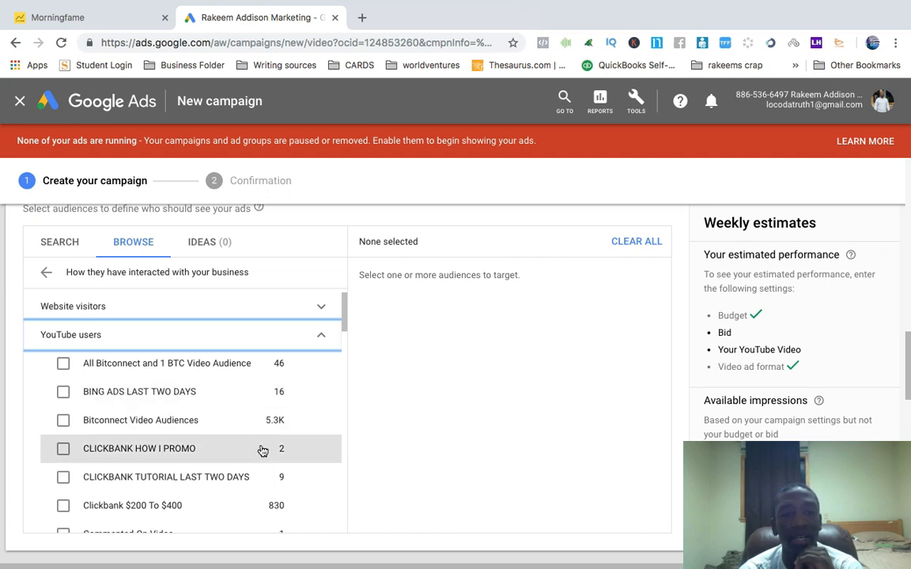
pyautogui.scroll(-1, 263, 451)
pyautogui.scroll(-2, 262, 451)
pyautogui.scroll(-3, 262, 451)
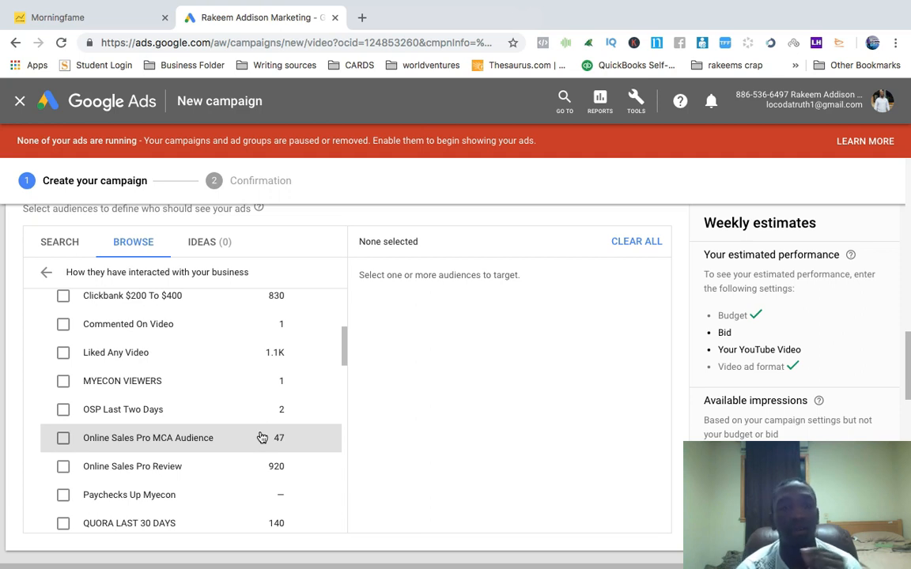
pyautogui.scroll(-3, 264, 470)
pyautogui.scroll(-3, 266, 470)
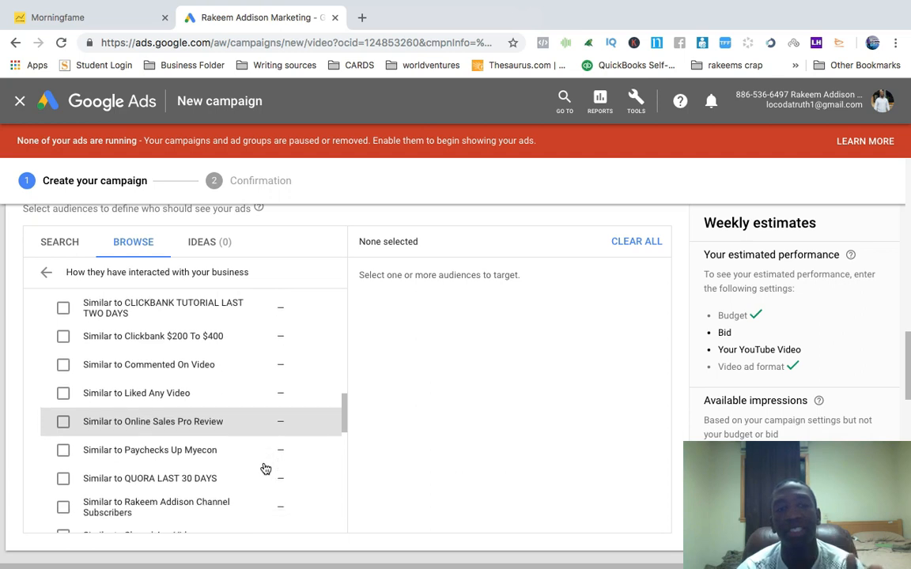
pyautogui.scroll(-1, 266, 470)
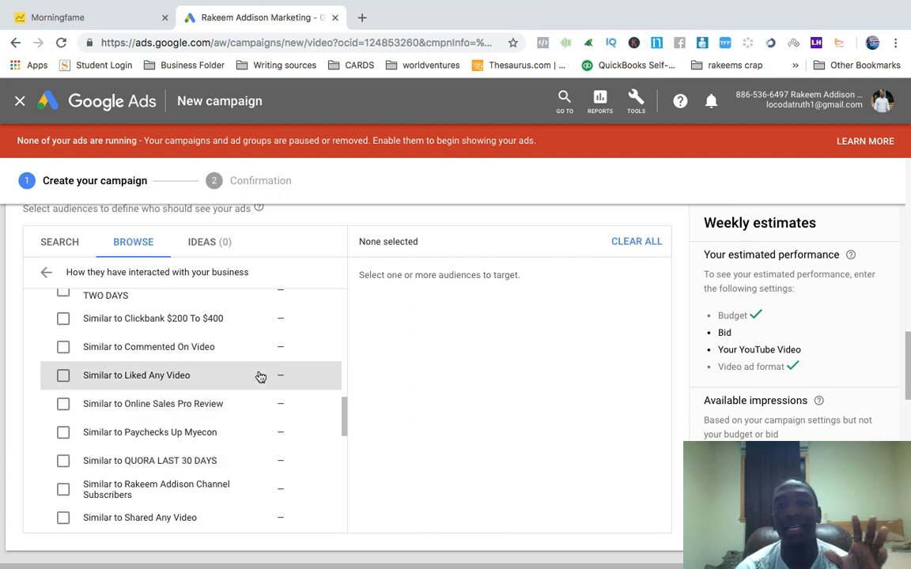
pyautogui.scroll(3, 277, 352)
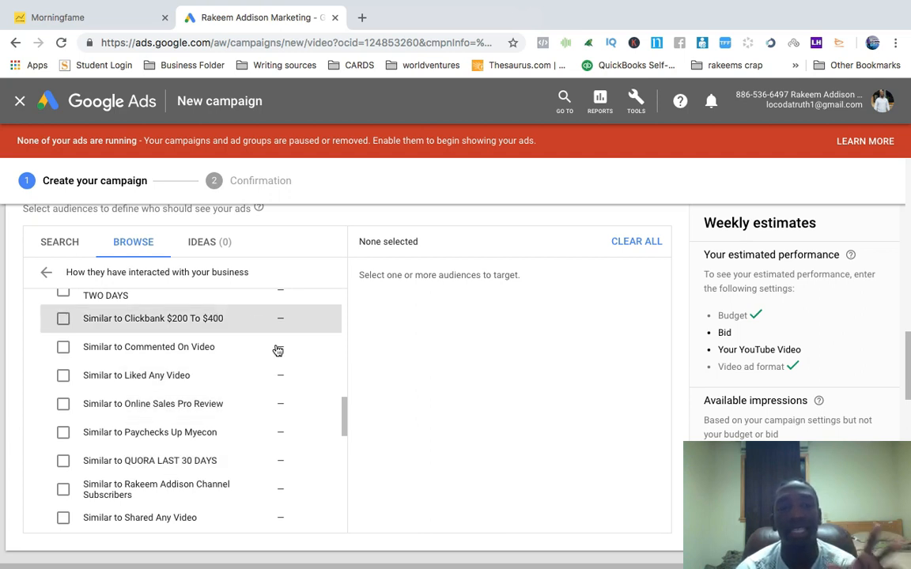
pyautogui.scroll(6, 281, 364)
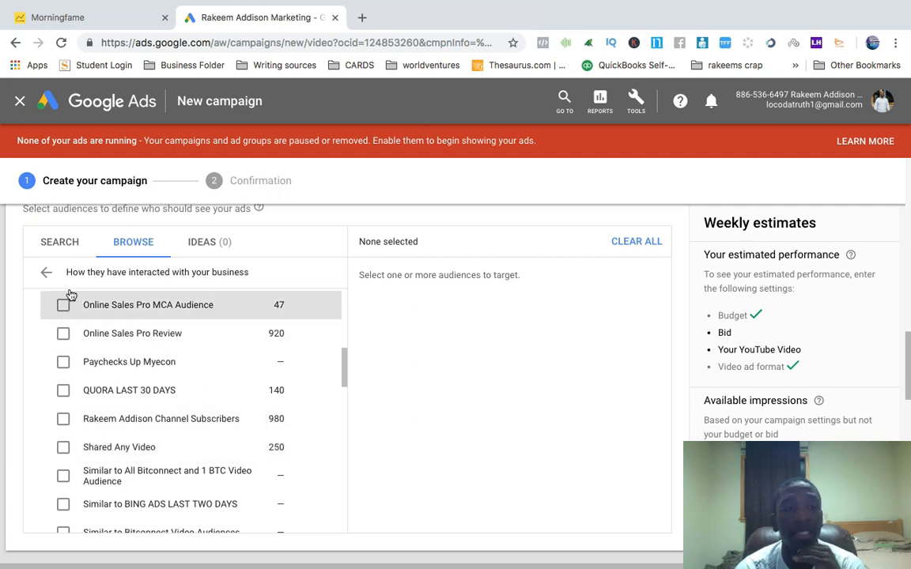
pyautogui.click(46, 272)
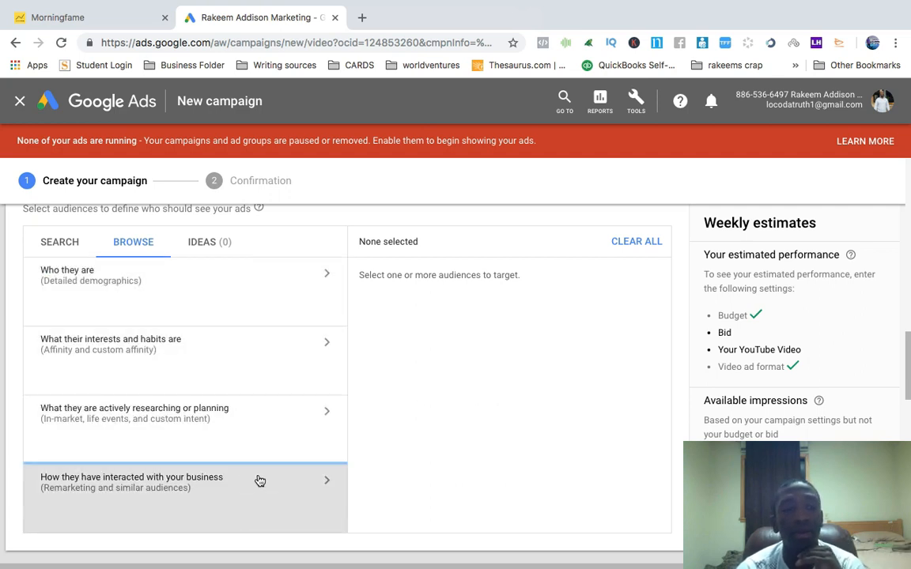
# Select the Bitconnect Video Audiences list from the YouTube users remarketing audiences
pyautogui.click(258, 480)
pyautogui.scroll(-2, 260, 480)
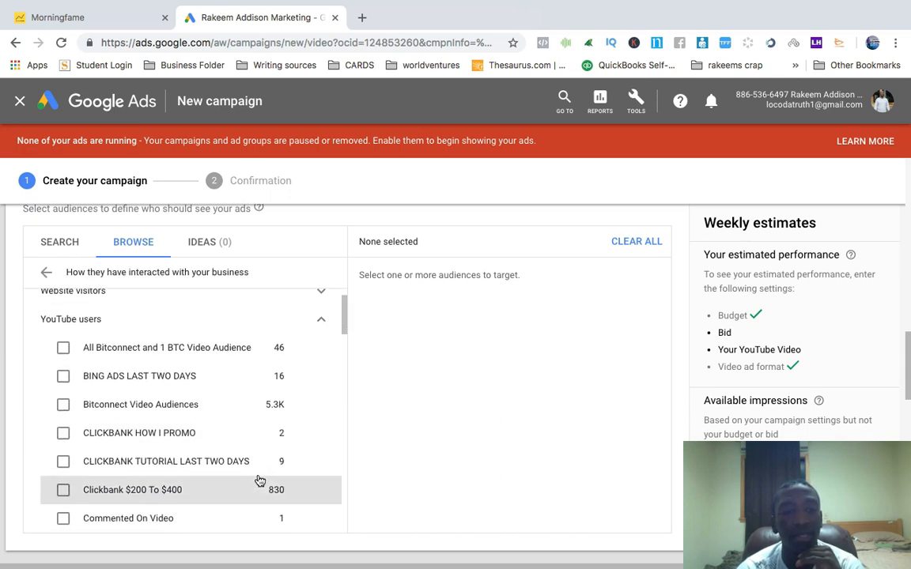
pyautogui.click(281, 407)
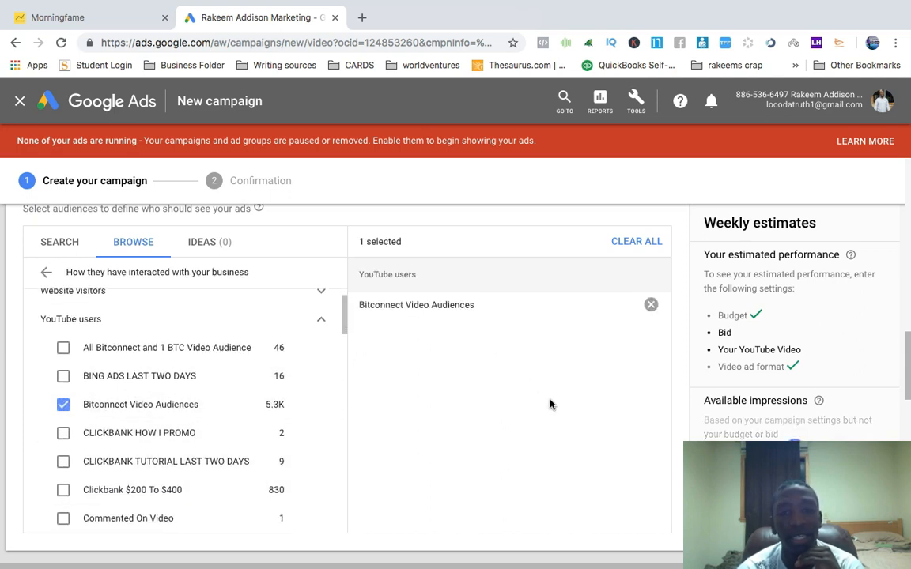
# Expand the Keywords section of the content targeting settings
pyautogui.scroll(-3, 551, 404)
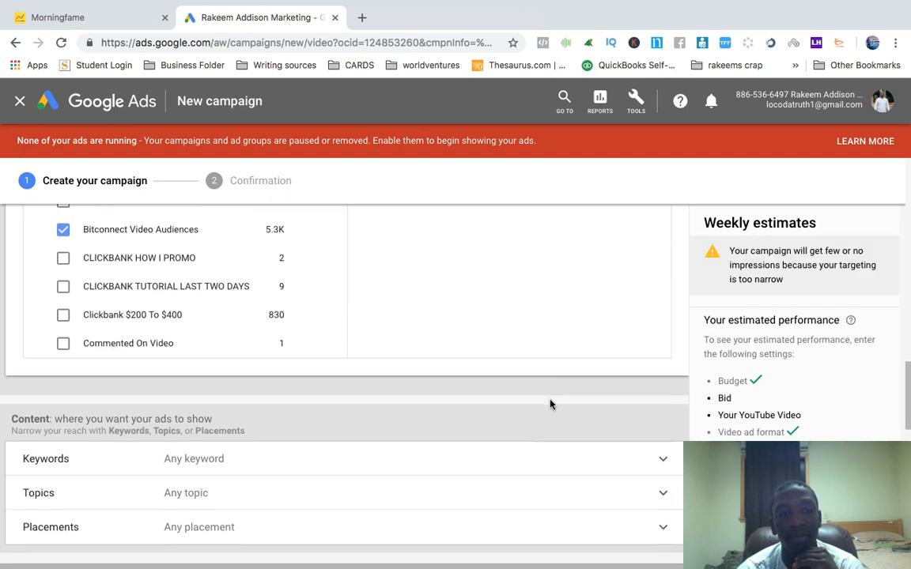
pyautogui.scroll(-2, 552, 405)
pyautogui.scroll(-1, 551, 405)
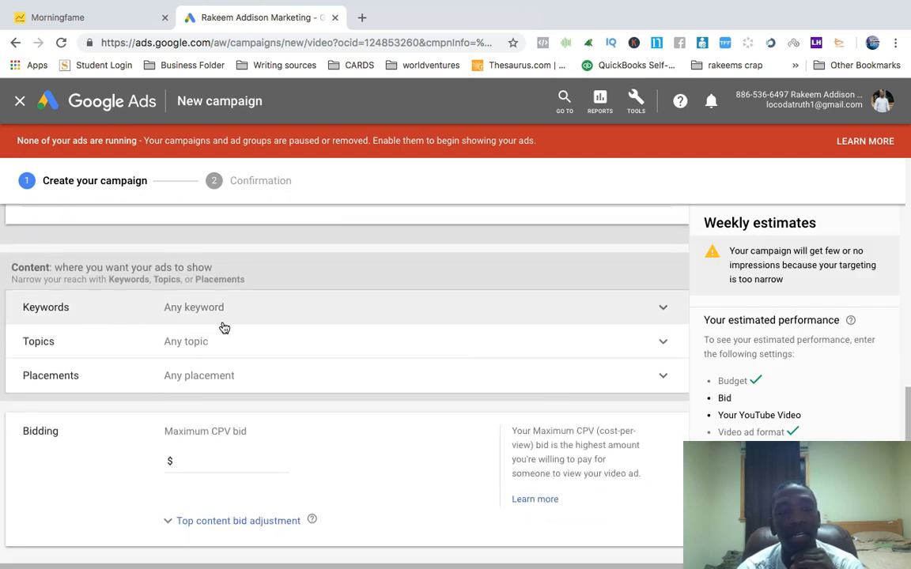
pyautogui.click(465, 307)
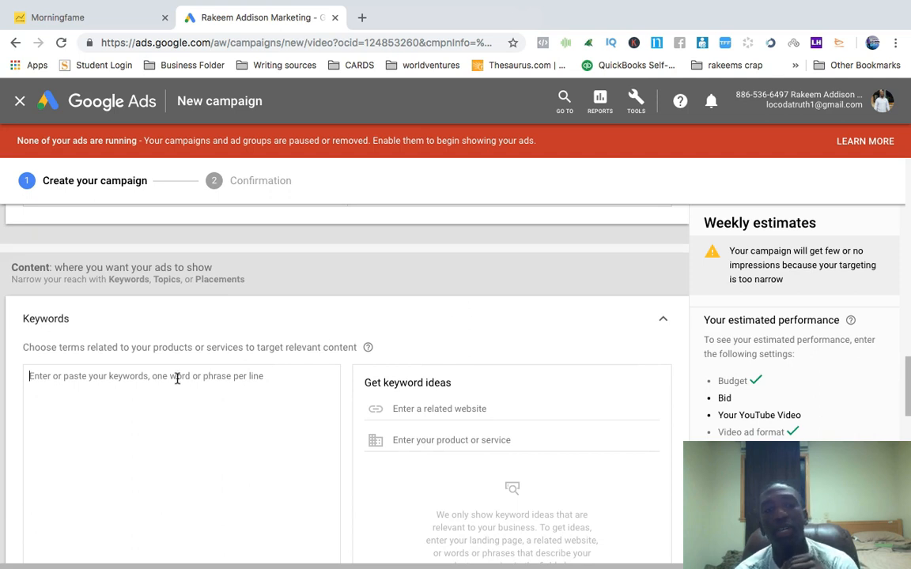
# Open YouTube in a new tab, search for how to tie a tie, and select the search query text
pyautogui.click(362, 17)
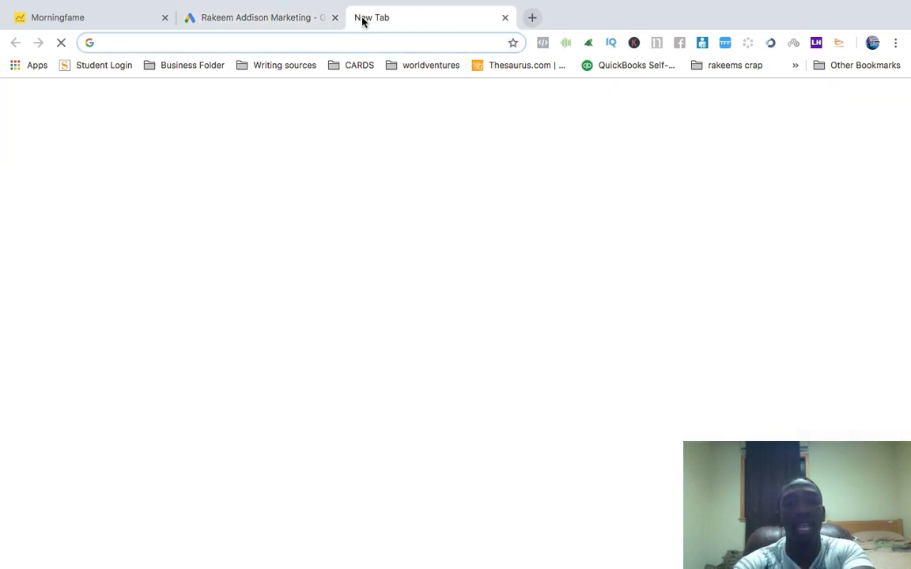
pyautogui.write('YOUTUBE.com')
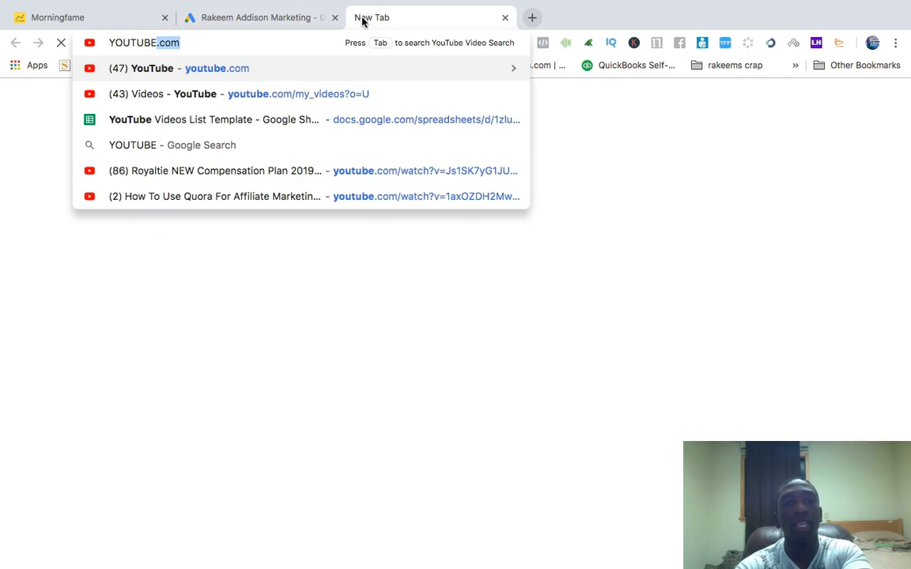
pyautogui.press('Return')
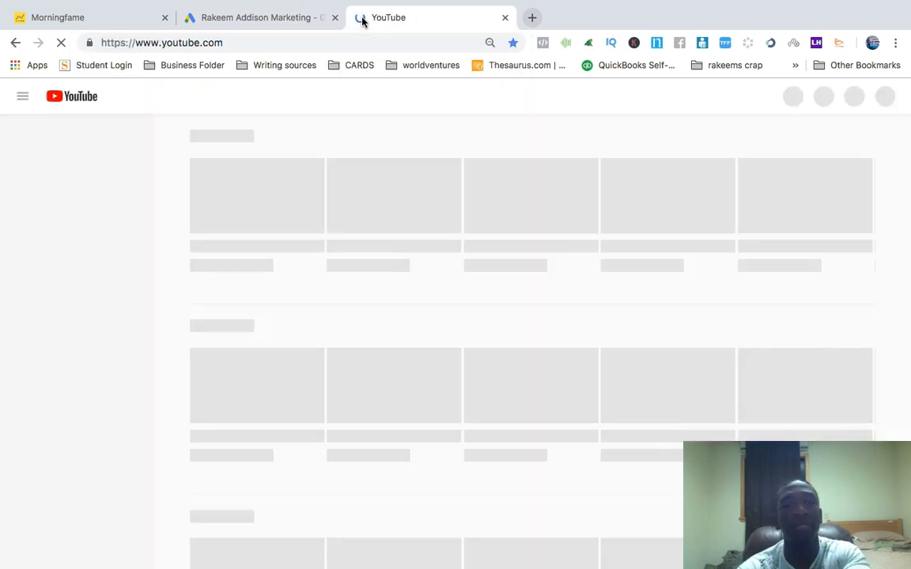
pyautogui.click(292, 96)
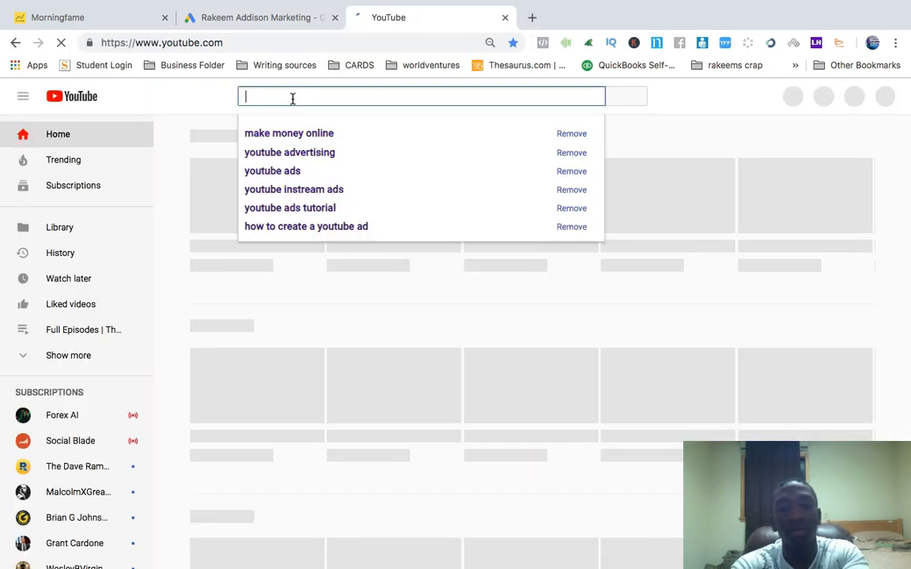
pyautogui.write('how ')
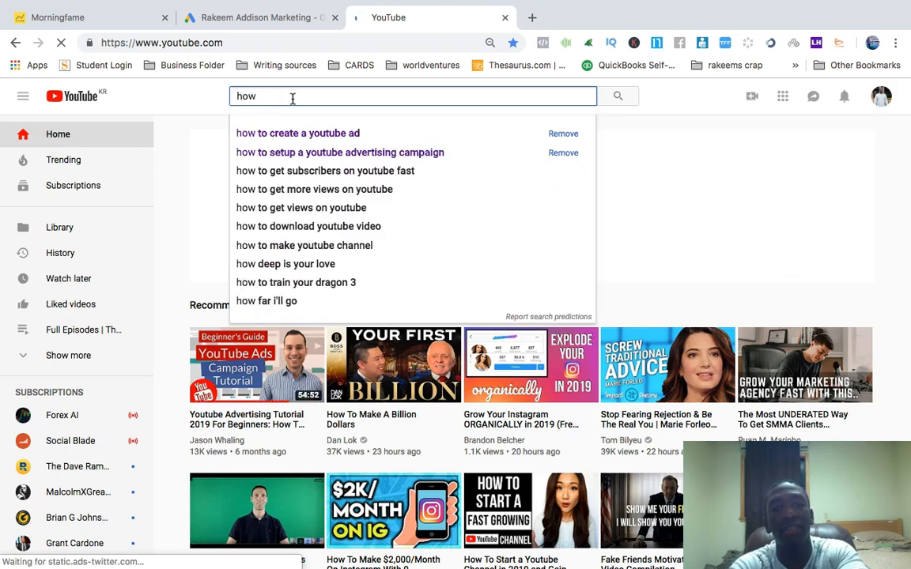
pyautogui.write('to ')
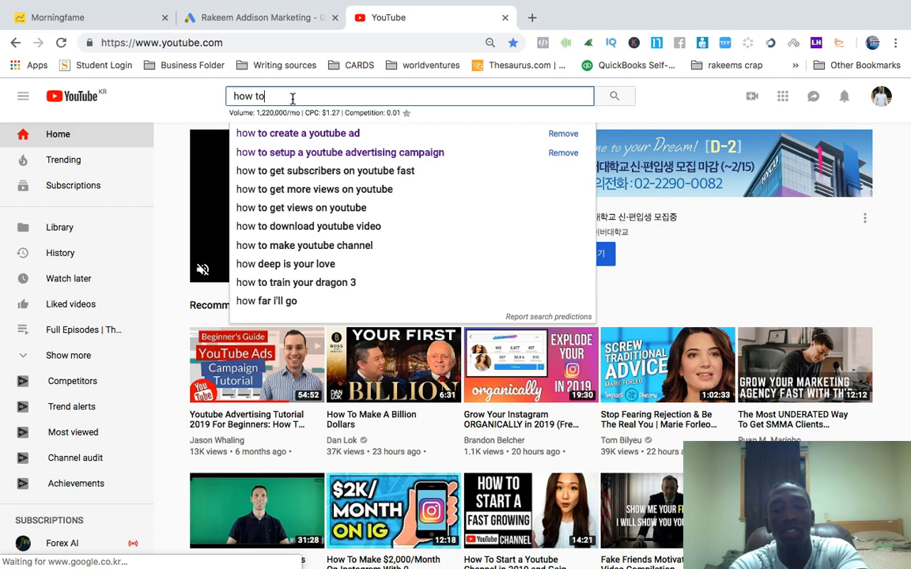
pyautogui.write('tie a tie')
pyautogui.press('Return')
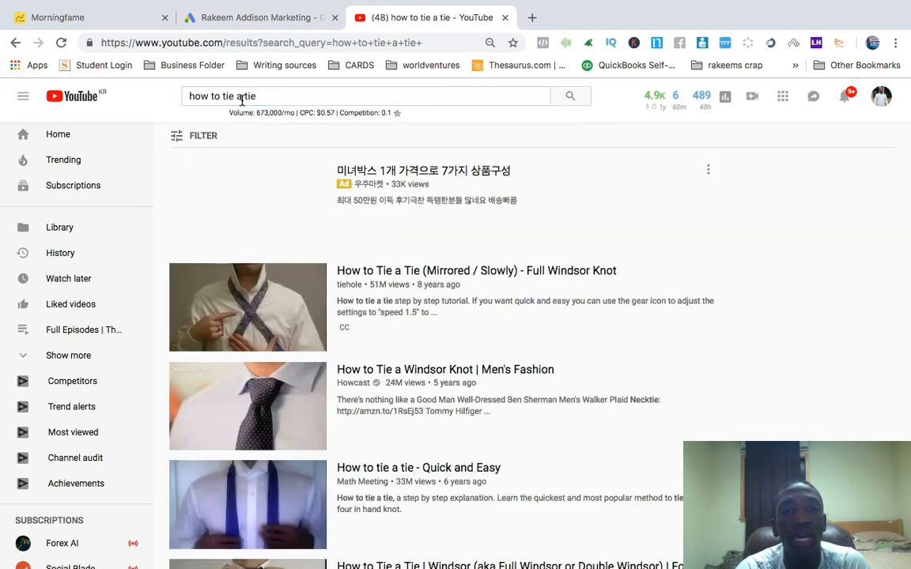
pyautogui.tripleClick(245, 96)
pyautogui.press('super+c')
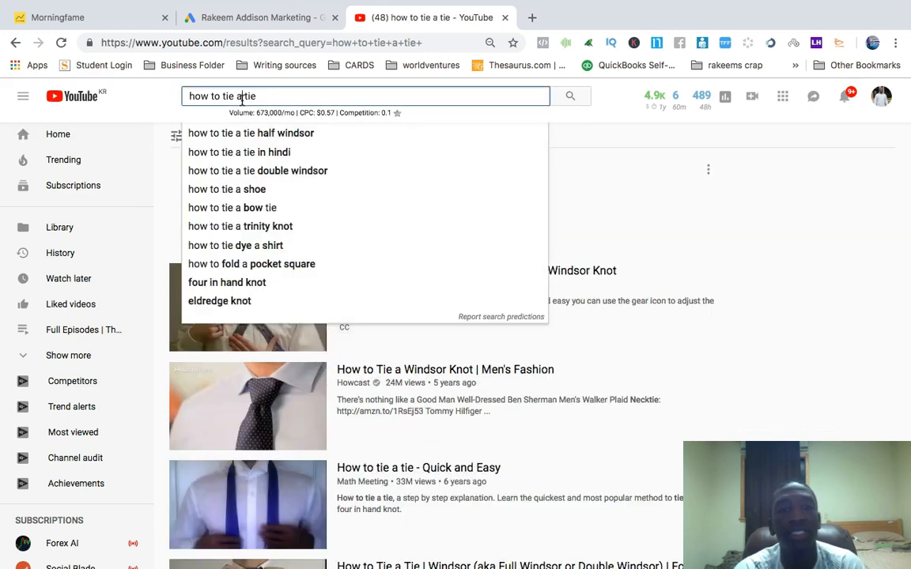
# Paste how to tie a tie into the campaign's keywords box, then delete it again
pyautogui.click(269, 18)
pyautogui.click(160, 382)
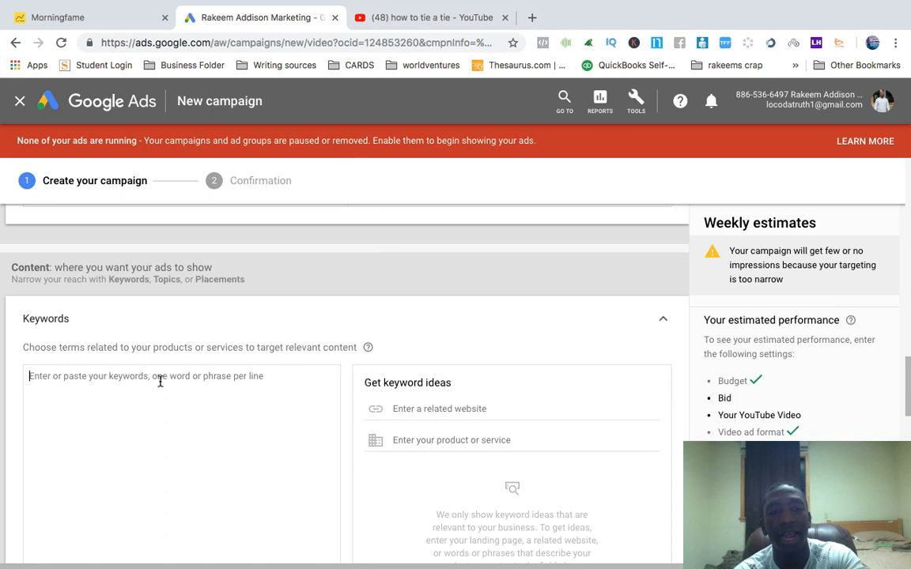
pyautogui.press('super+v')
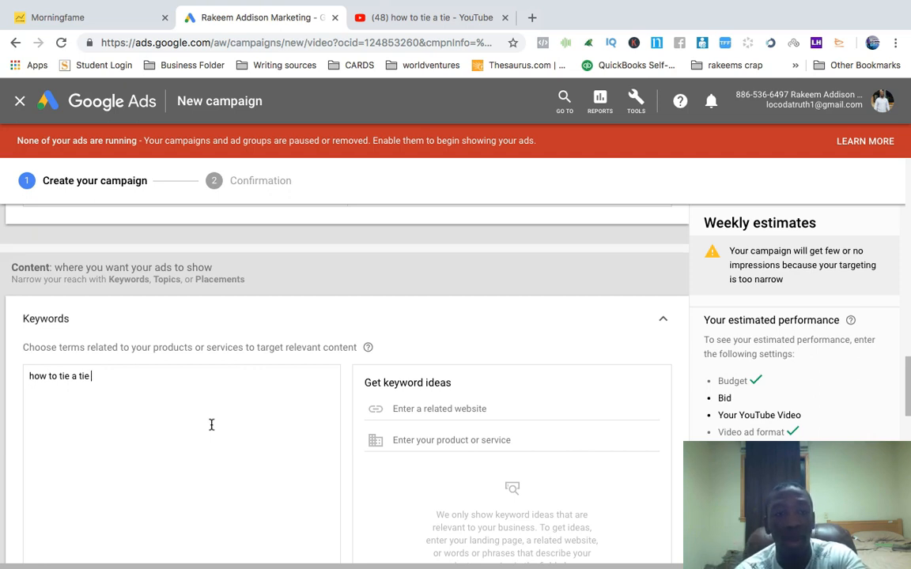
pyautogui.tripleClick(89, 381)
pyautogui.press('BackSpace')
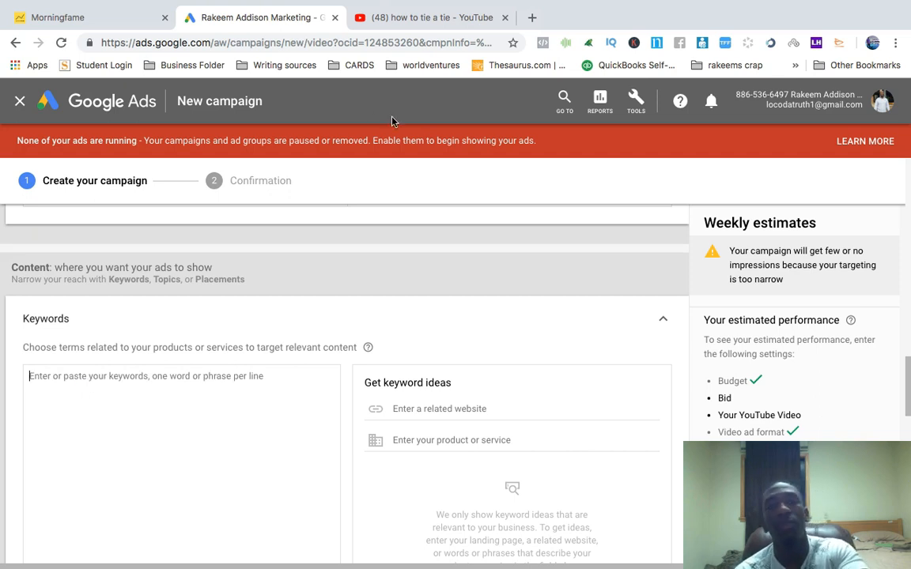
# Open a new tab, bring up the onlinesalespro.com address and copy it
pyautogui.click(533, 17)
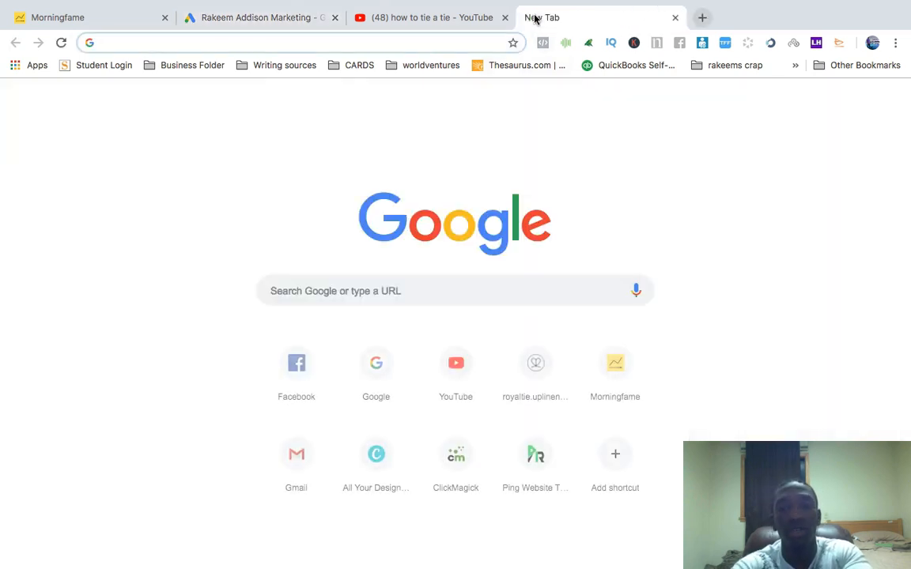
pyautogui.write('onlinesalespro.com')
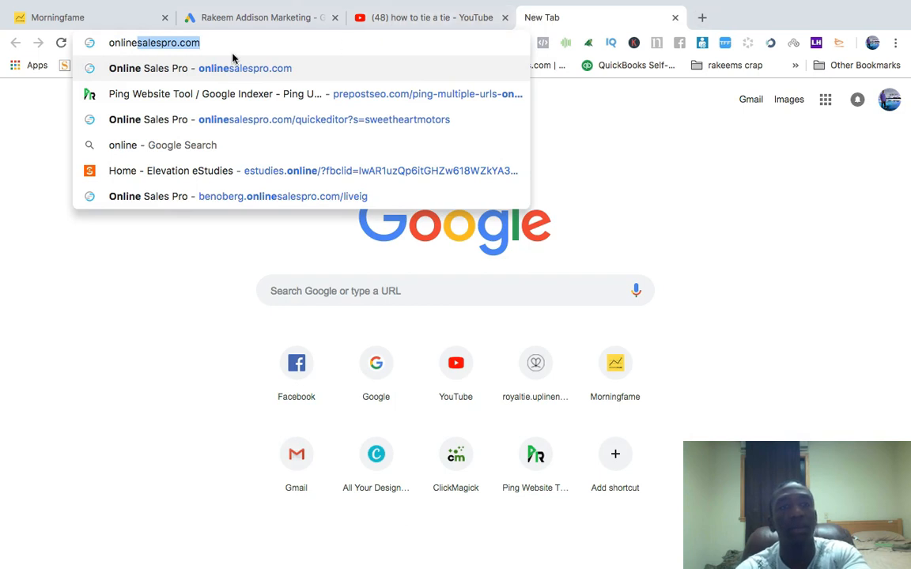
pyautogui.click(182, 43)
pyautogui.doubleClick(184, 41)
pyautogui.hotkey('ctrl', 'c')
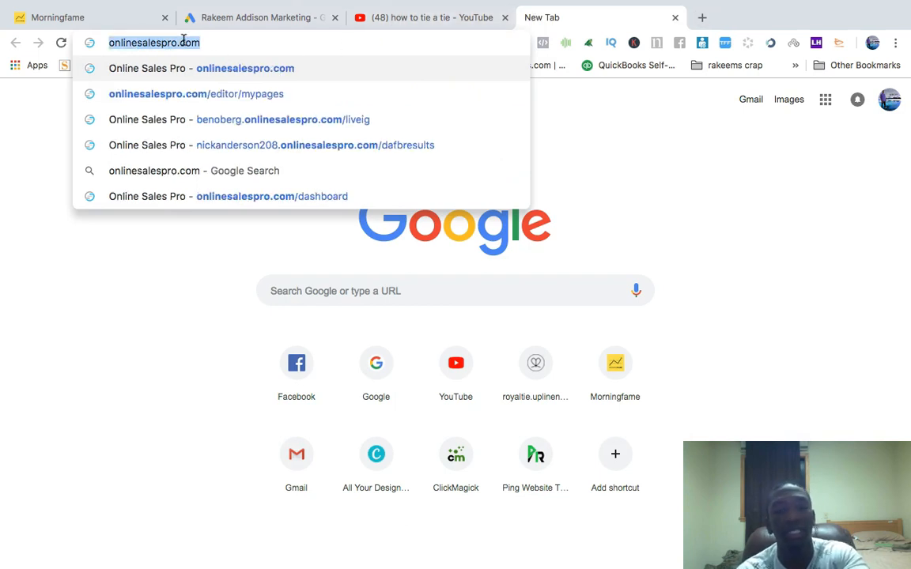
pyautogui.click(266, 19)
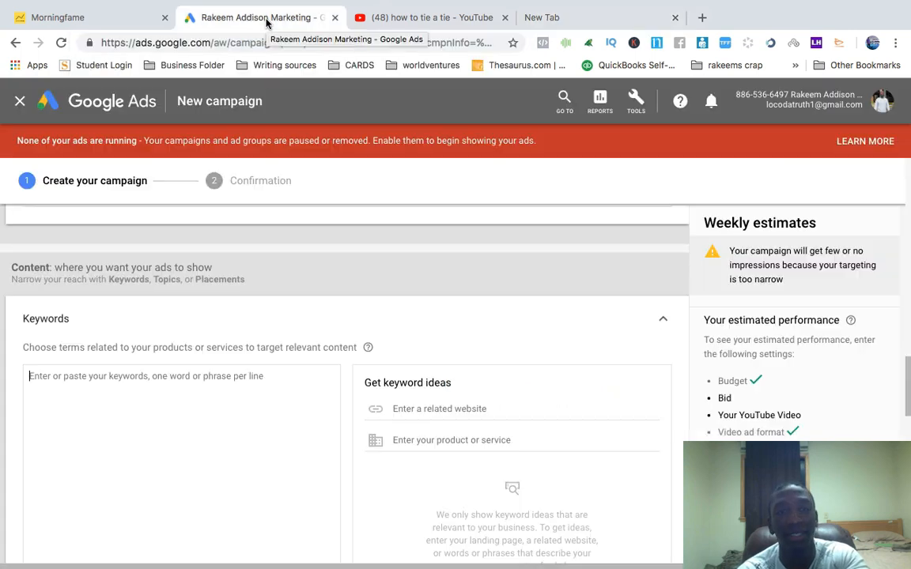
pyautogui.click(443, 410)
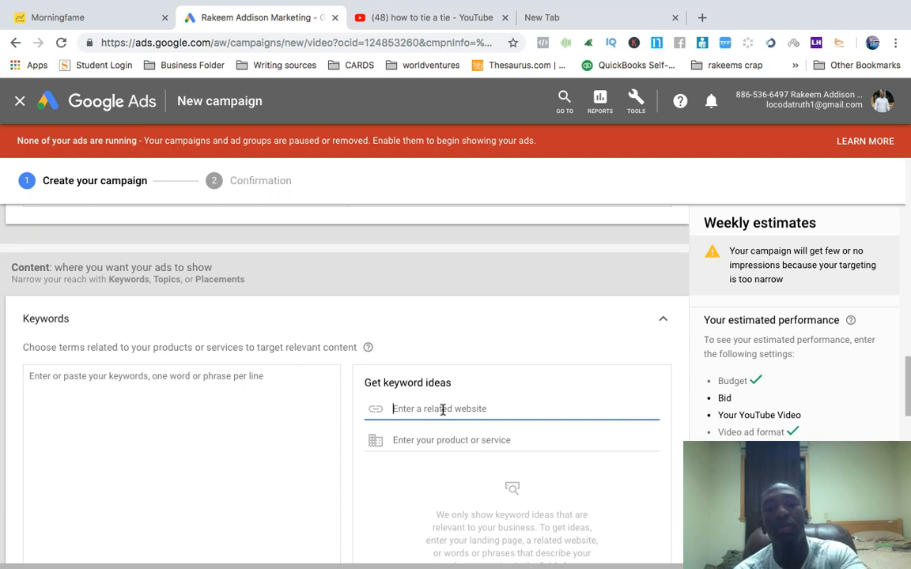
pyautogui.hotkey('ctrl', 'v')
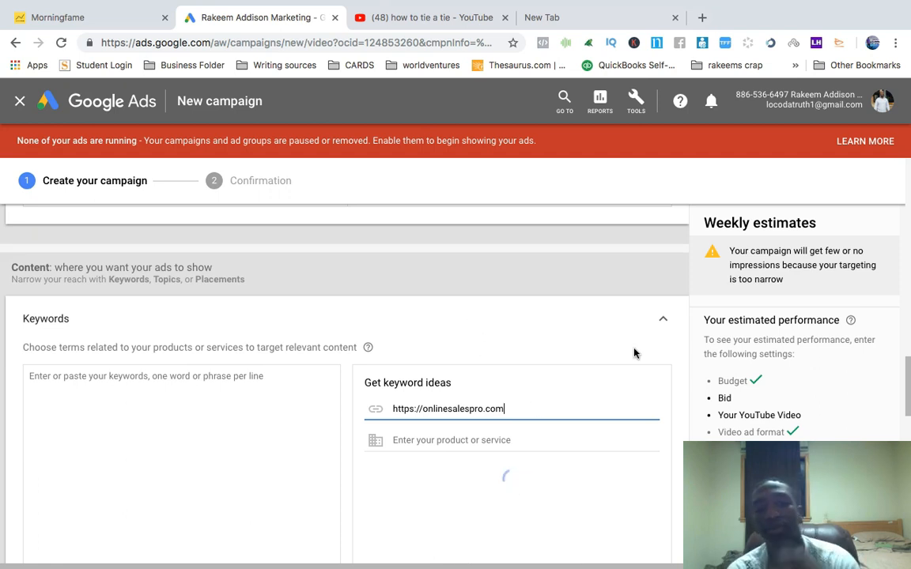
pyautogui.scroll(-2, 634, 443)
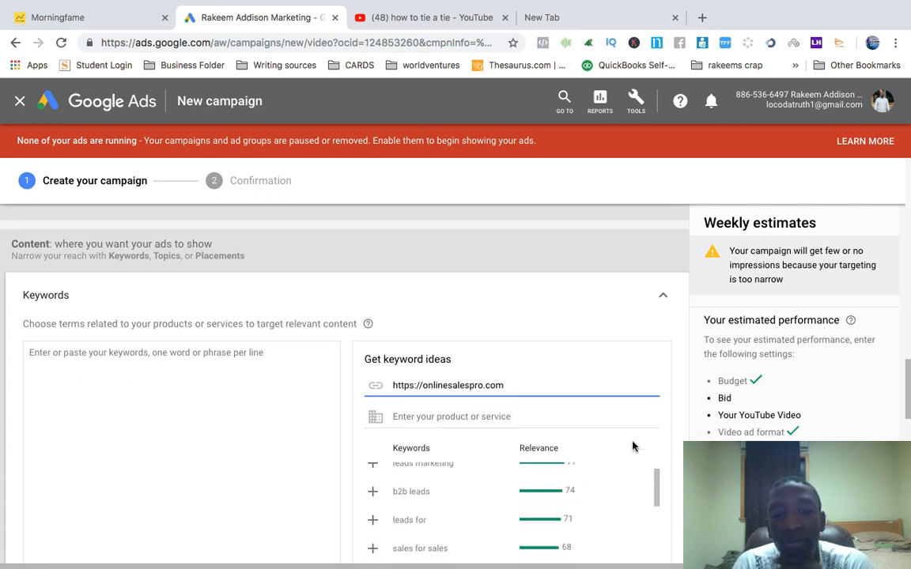
pyautogui.scroll(4, 591, 480)
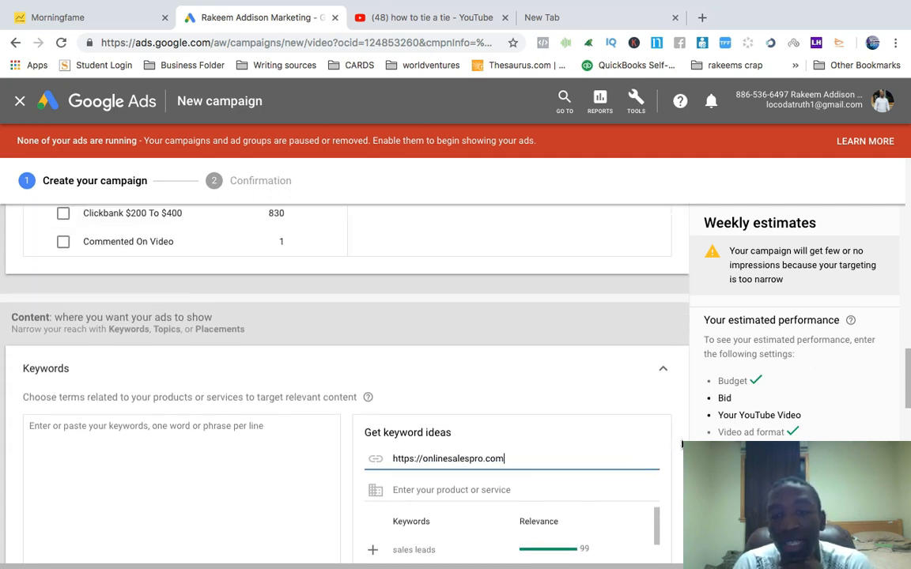
# Scroll through the suggested keyword ideas for the website, then collapse the Keywords section
pyautogui.scroll(-3, 682, 444)
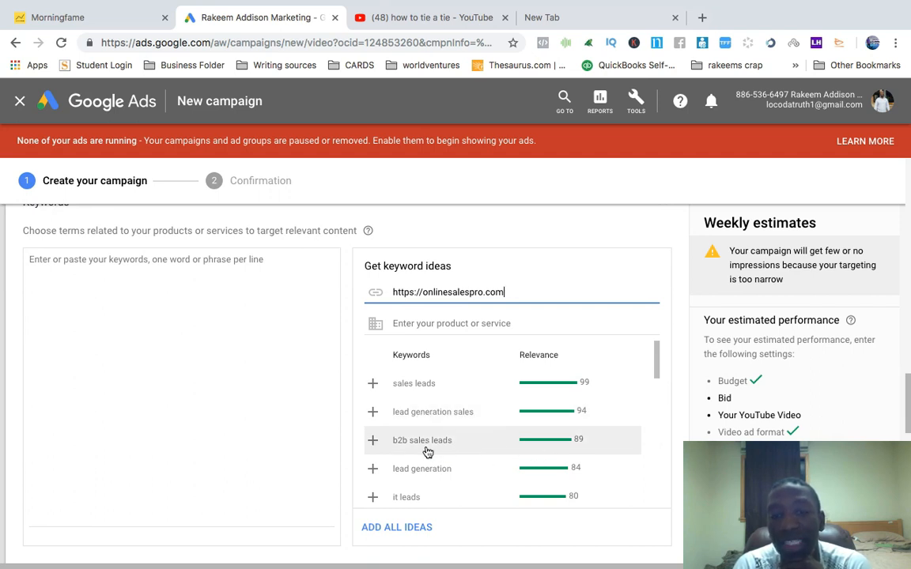
pyautogui.scroll(-2, 466, 484)
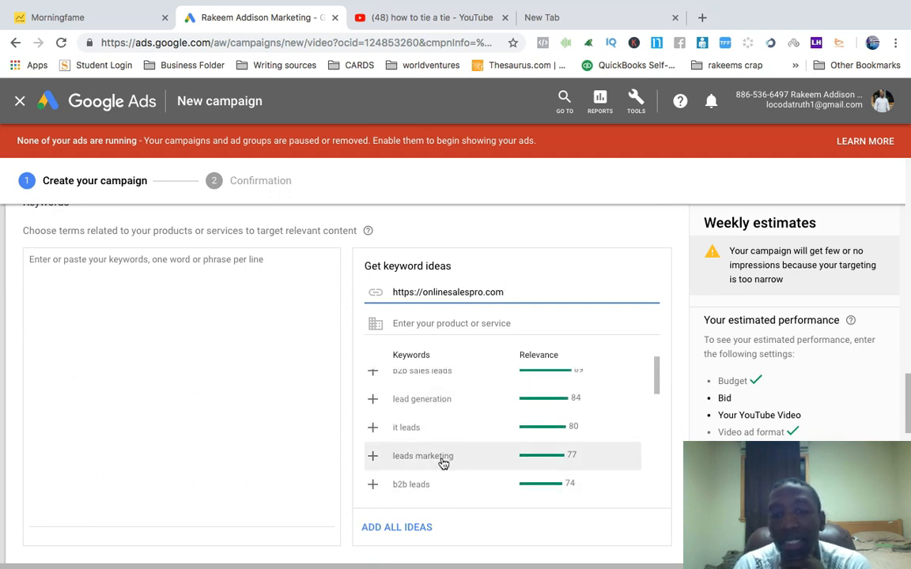
pyautogui.scroll(-1, 471, 463)
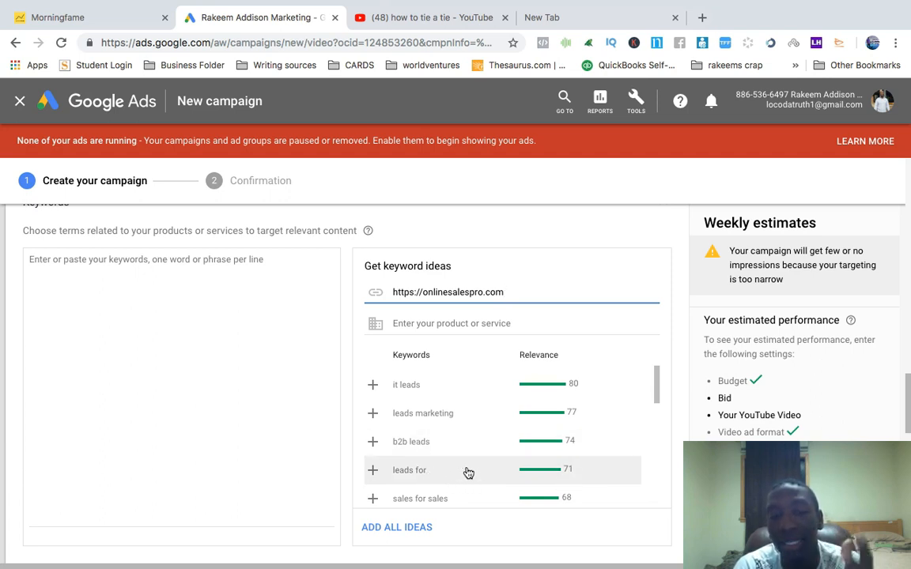
pyautogui.scroll(-1, 506, 495)
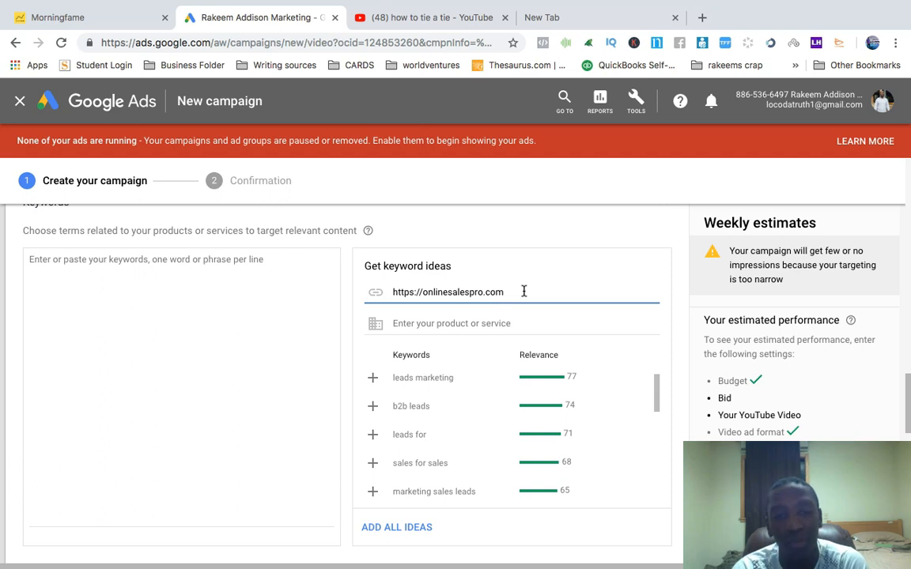
pyautogui.tripleClick(496, 293)
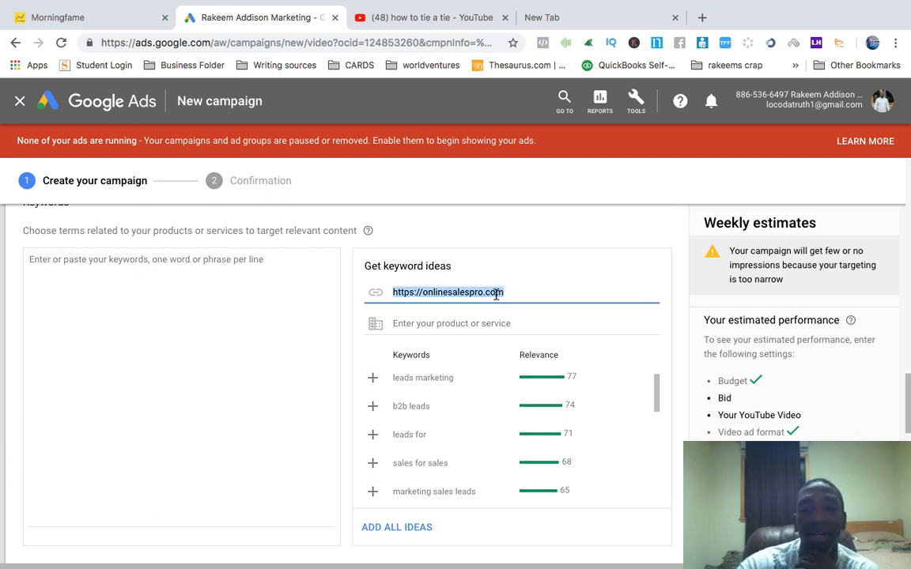
pyautogui.click(620, 228)
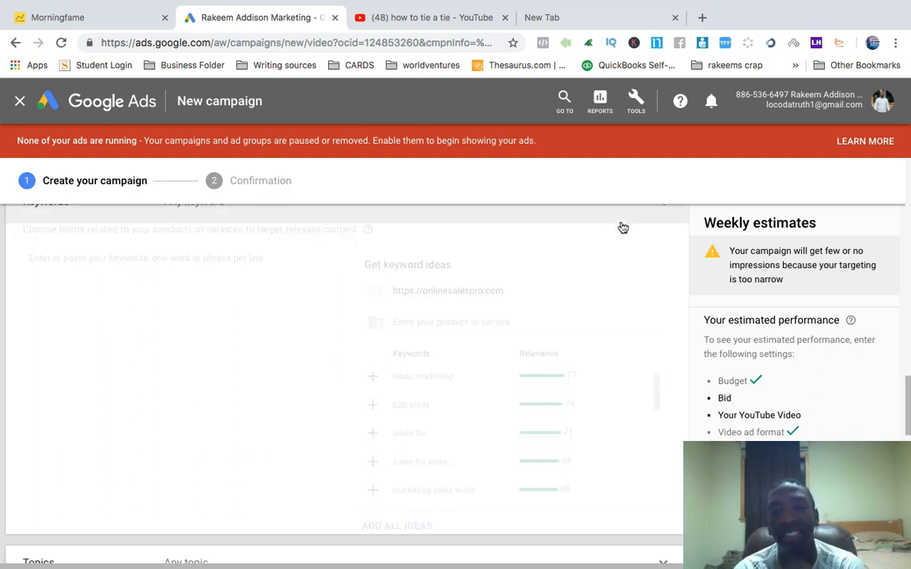
# Open the Topics section, browse the topic categories including Autos & Vehicles, and collapse it again
pyautogui.scroll(3, 653, 259)
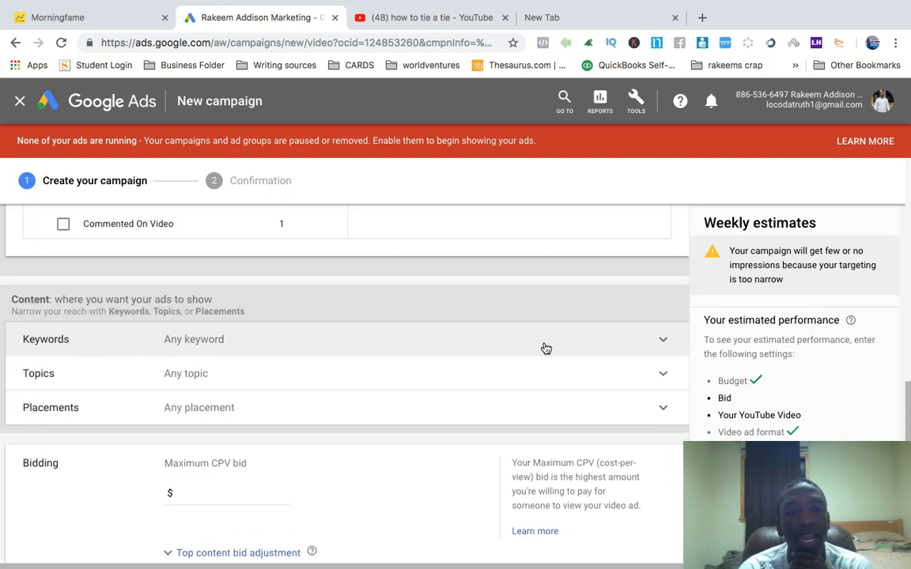
pyautogui.click(662, 377)
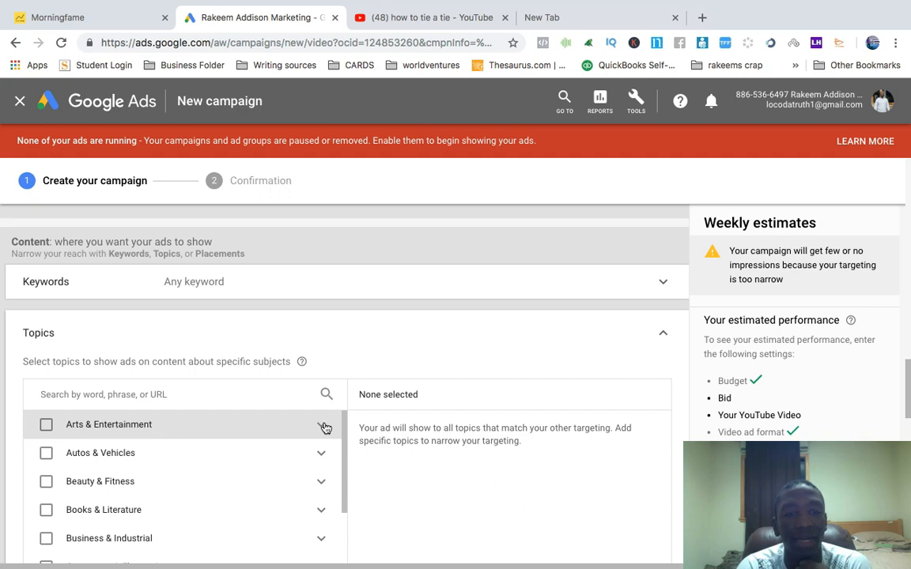
pyautogui.scroll(-1, 330, 432)
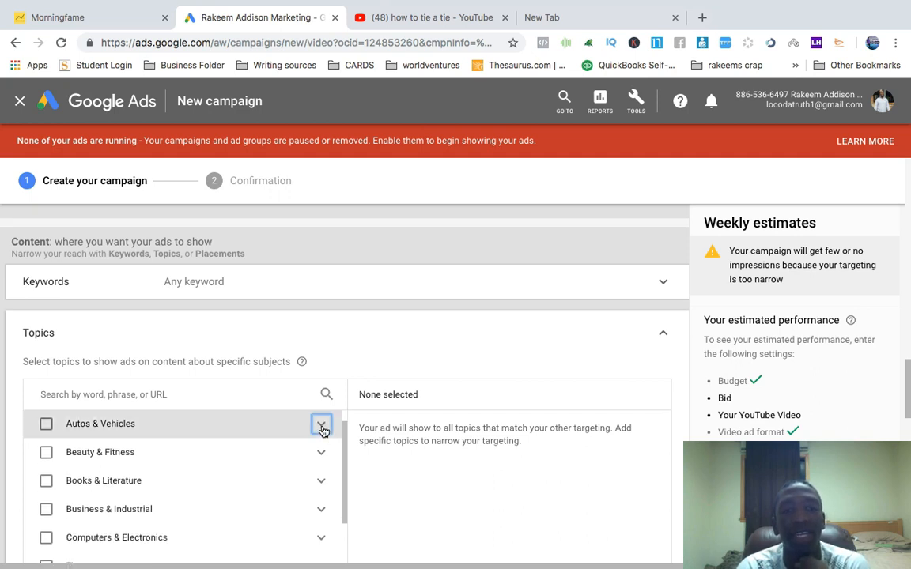
pyautogui.click(322, 428)
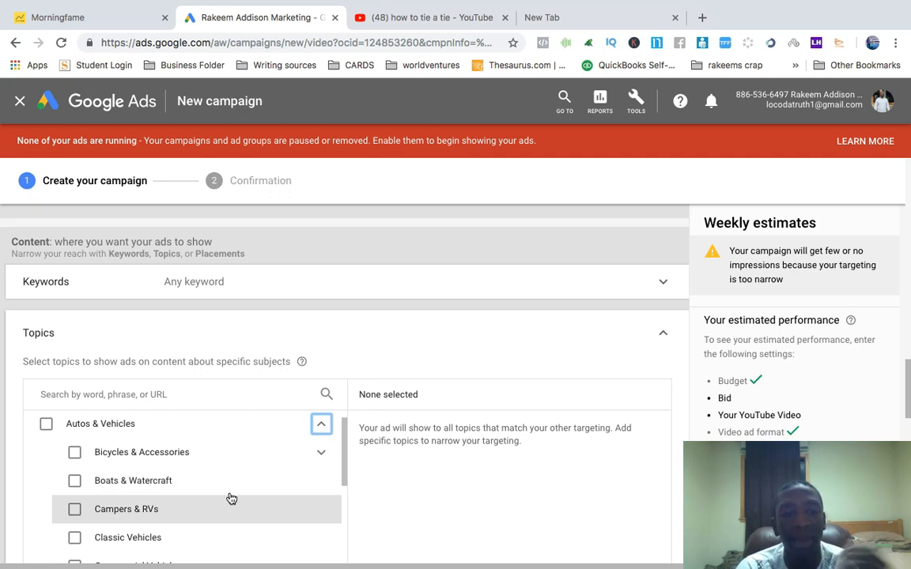
pyautogui.click(322, 427)
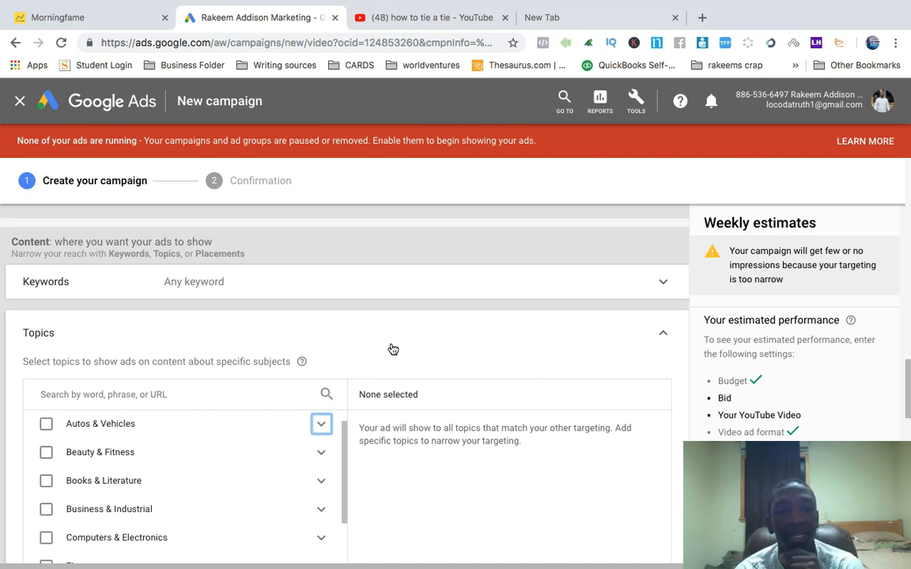
pyautogui.click(671, 333)
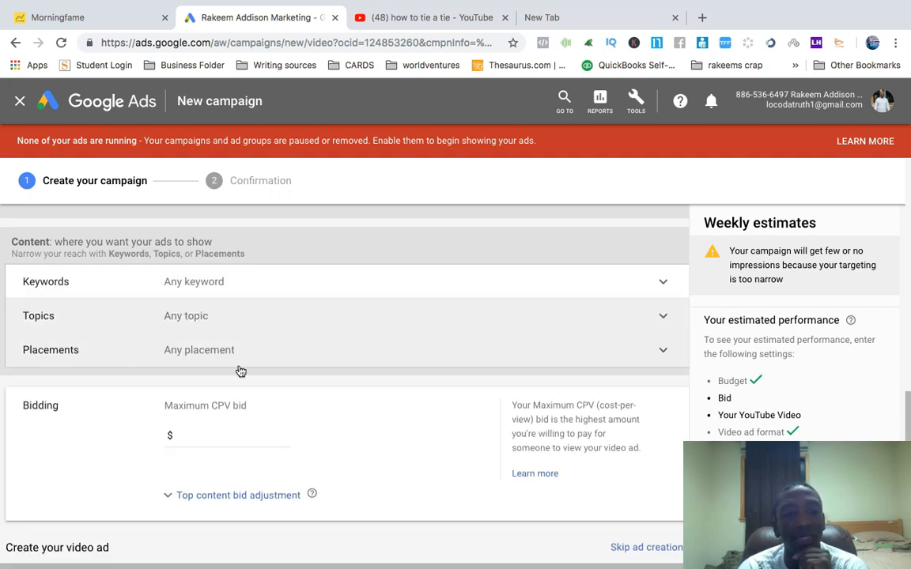
# Open Placements, search YouTube video placements for make money online, and add then remove the first video
pyautogui.click(652, 355)
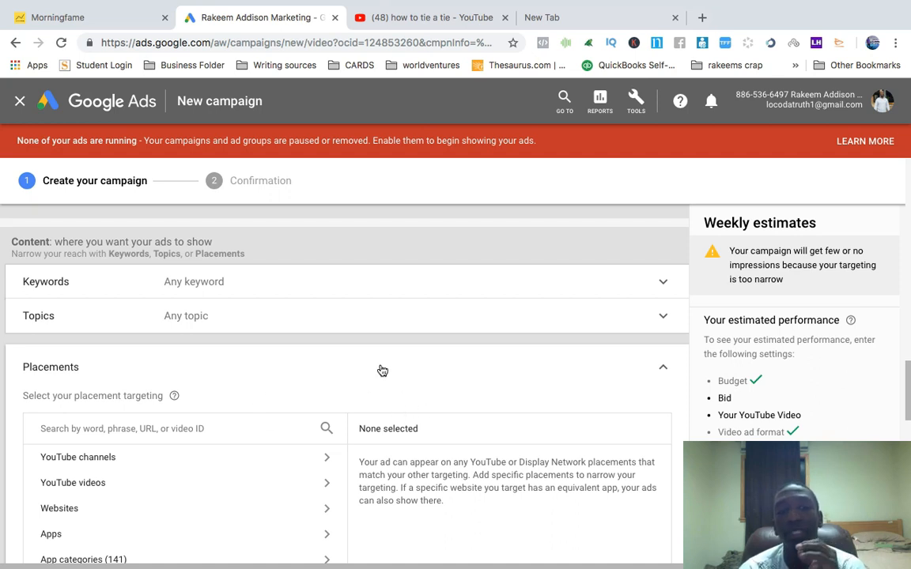
pyautogui.scroll(-2, 381, 370)
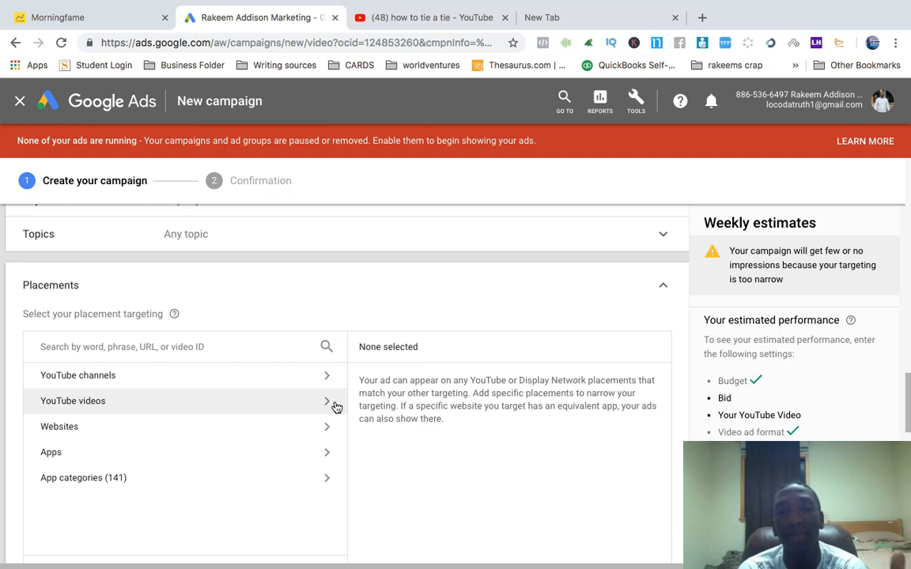
pyautogui.click(335, 406)
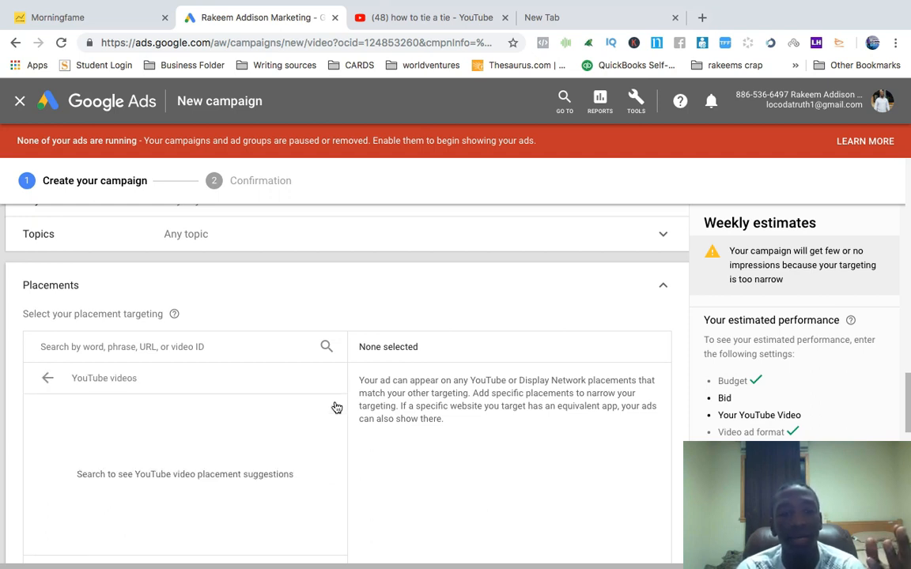
pyautogui.click(171, 346)
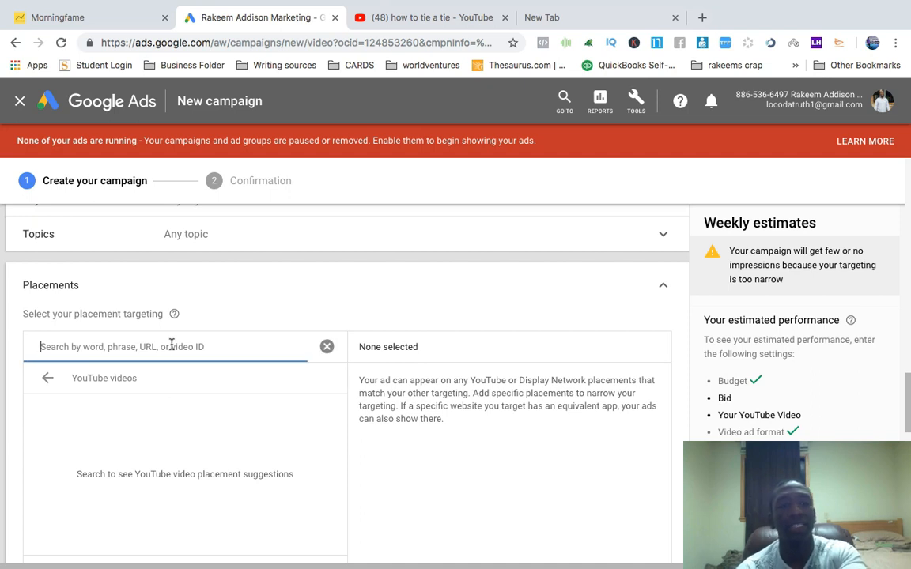
pyautogui.write('make mo')
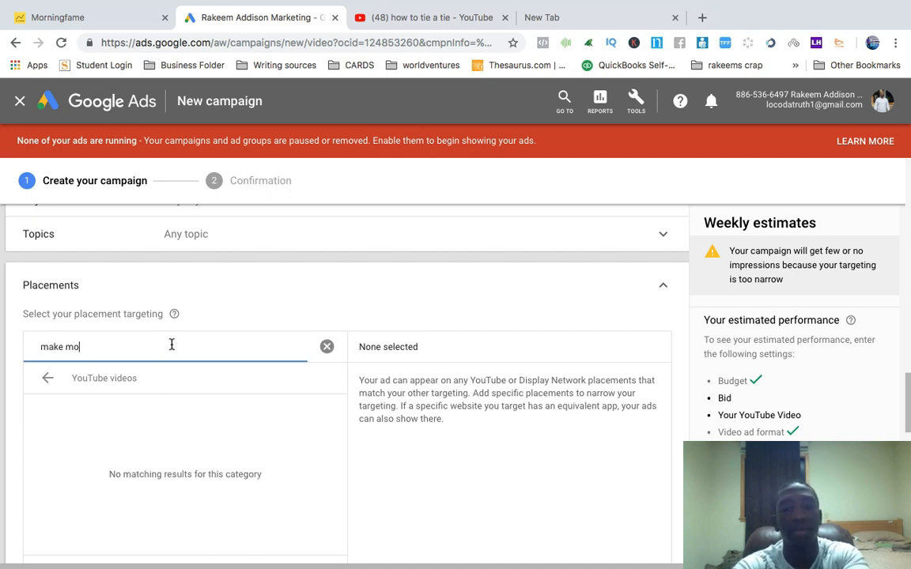
pyautogui.write('ney online')
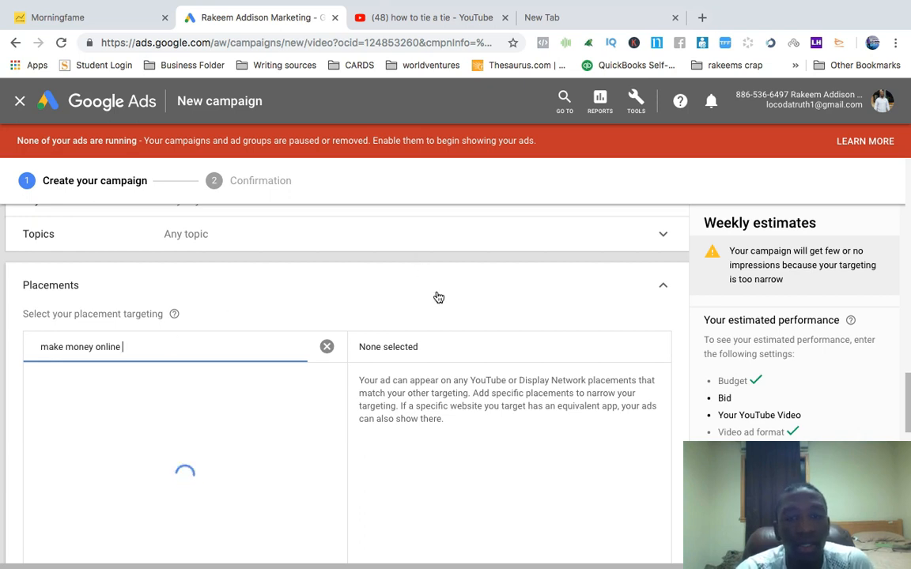
pyautogui.scroll(-1, 435, 297)
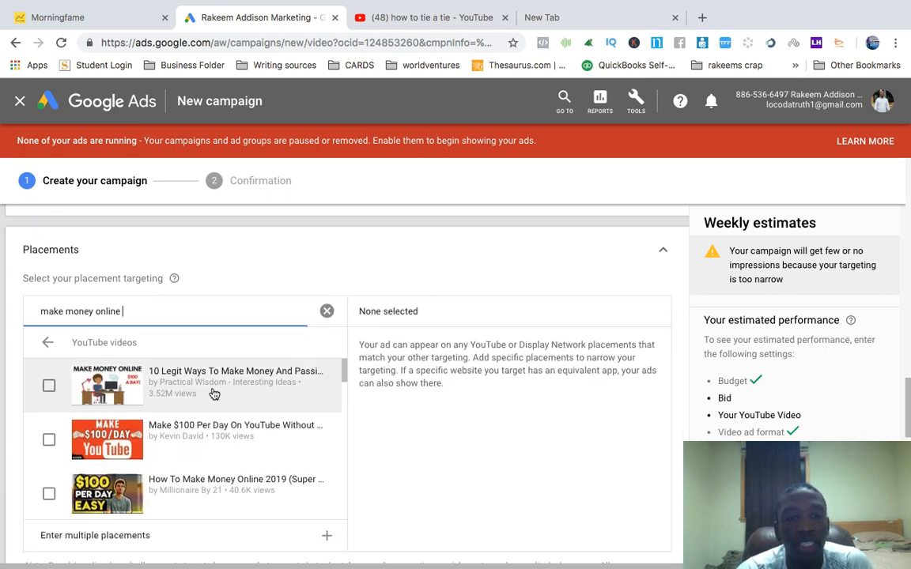
pyautogui.click(49, 387)
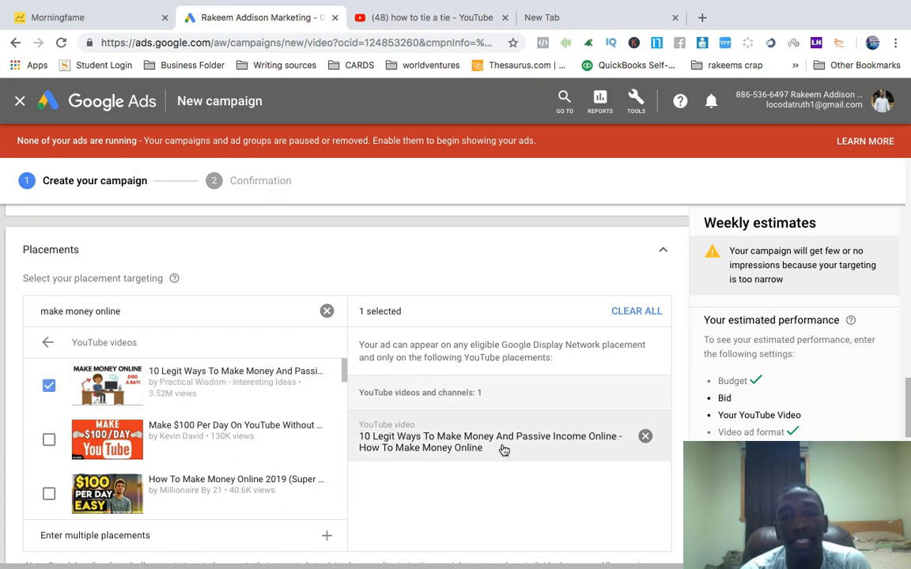
pyautogui.click(645, 438)
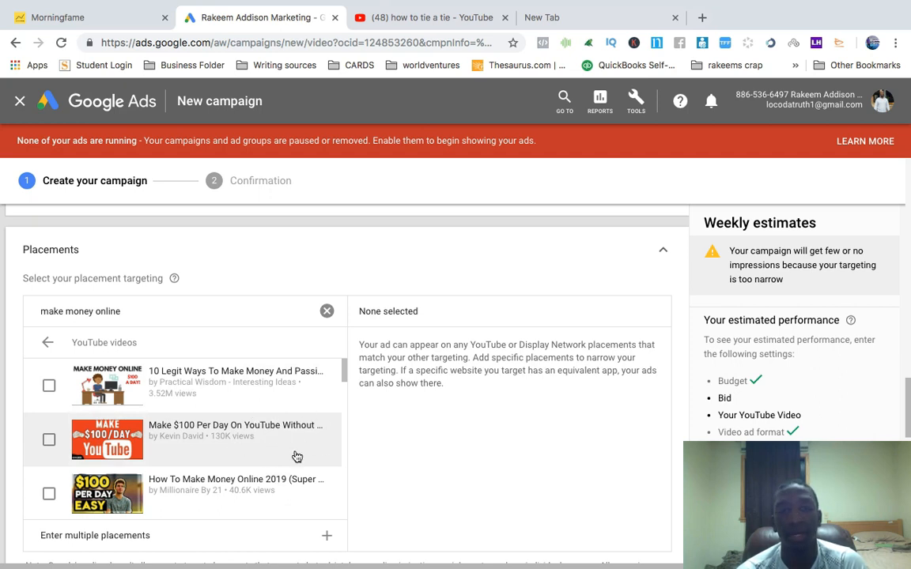
# Browse the Websites and Apps placement suggestions for make money online, then collapse the Placements section
pyautogui.click(49, 347)
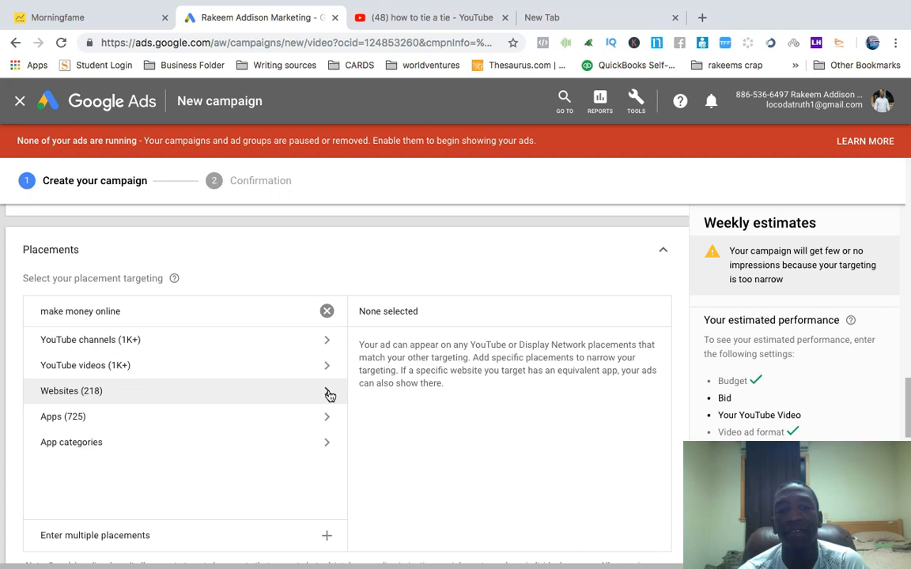
pyautogui.click(329, 393)
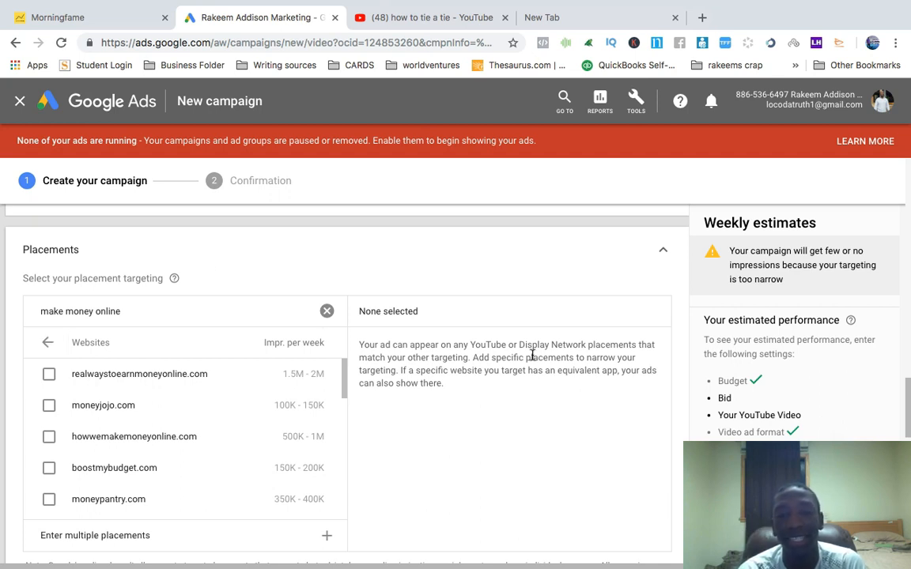
pyautogui.moveTo(410, 370); pyautogui.dragTo(538, 382)
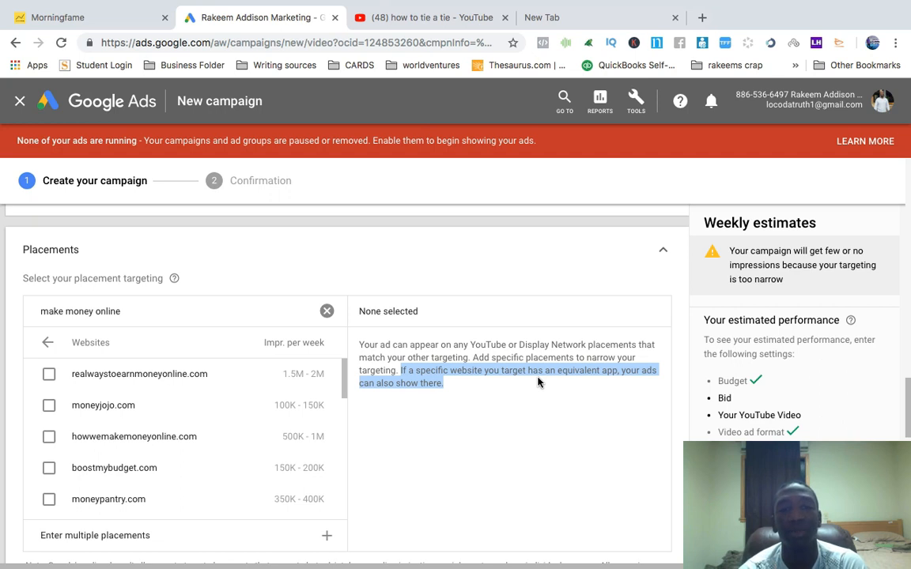
pyautogui.click(47, 343)
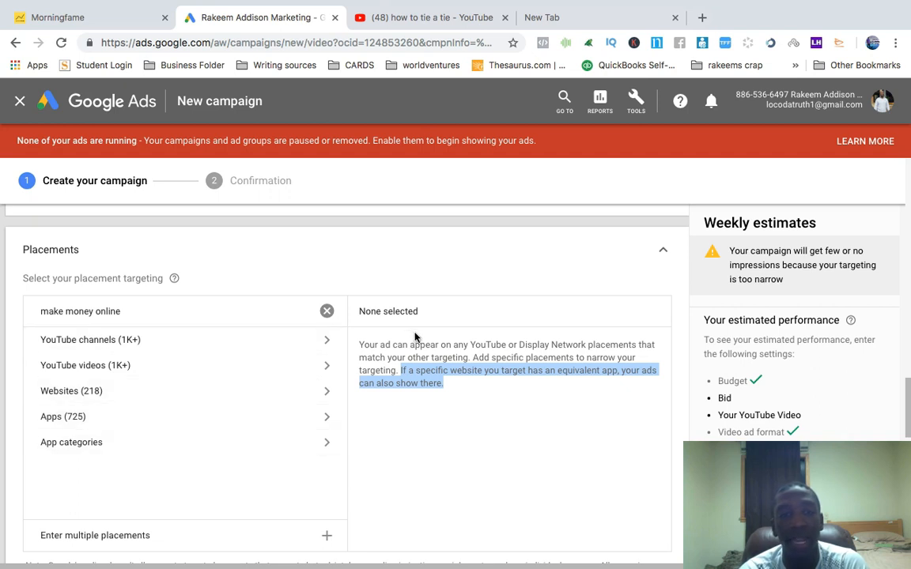
pyautogui.click(327, 418)
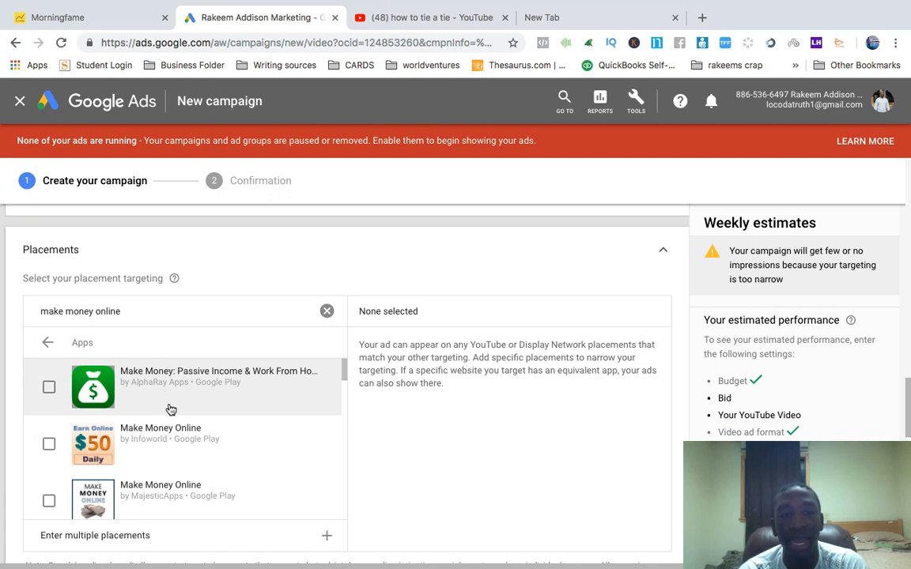
pyautogui.scroll(-1, 245, 455)
pyautogui.scroll(3, 253, 451)
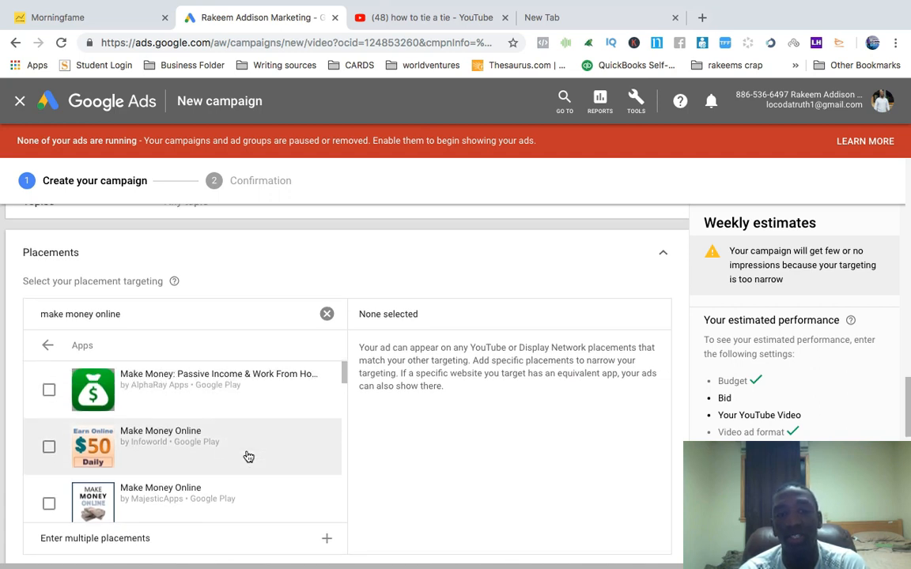
pyautogui.scroll(-1, 273, 472)
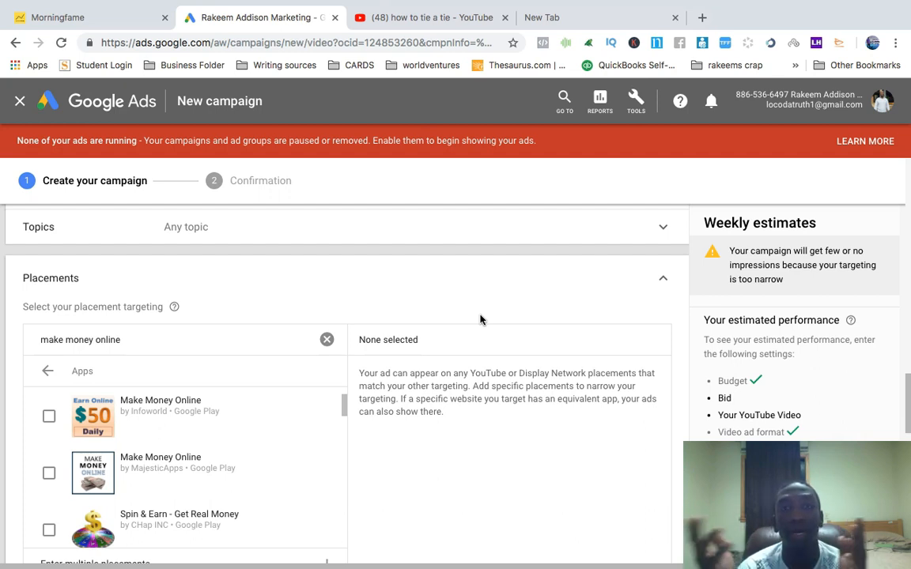
pyautogui.click(48, 372)
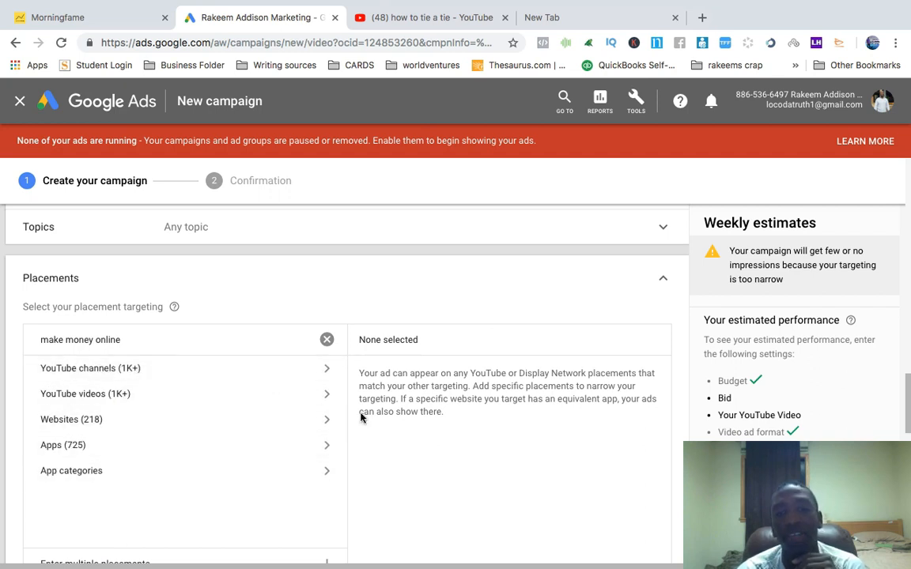
pyautogui.click(664, 279)
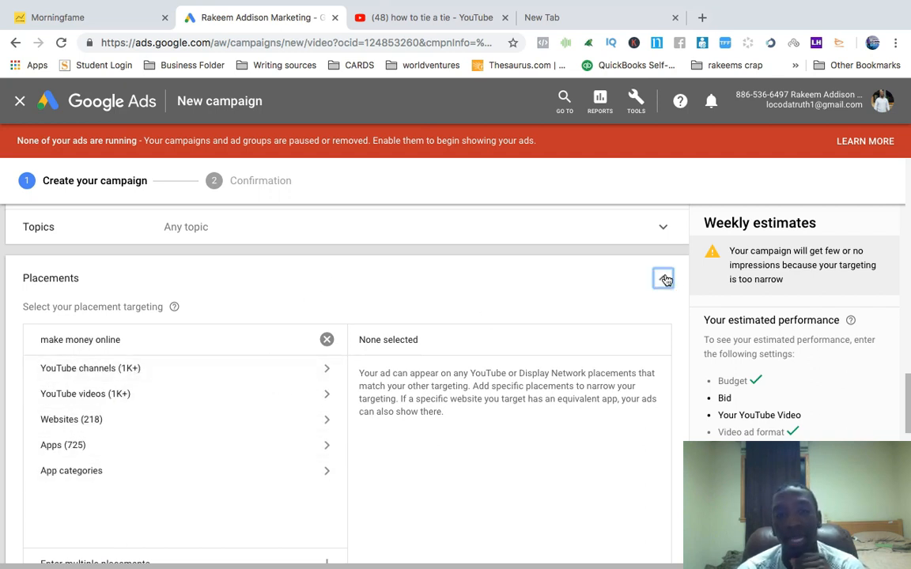
# Set the maximum CPV bid to $0.00
pyautogui.scroll(3, 533, 305)
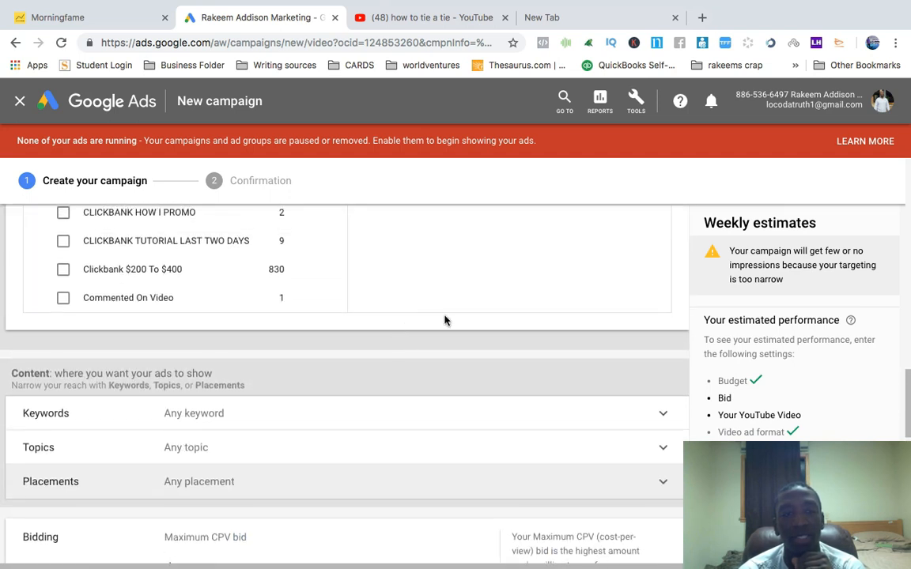
pyautogui.scroll(2, 444, 320)
pyautogui.scroll(-5, 444, 321)
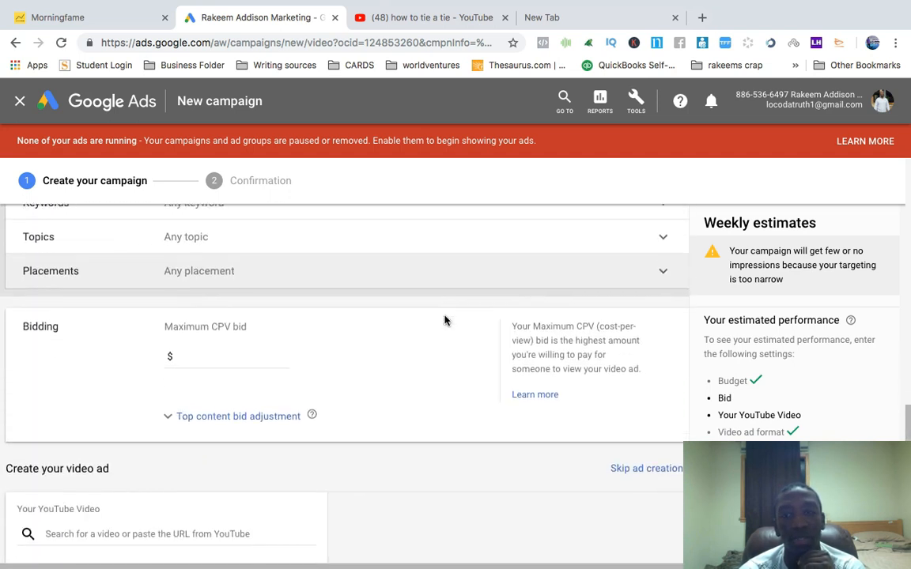
pyautogui.scroll(-3, 445, 320)
pyautogui.scroll(1, 444, 320)
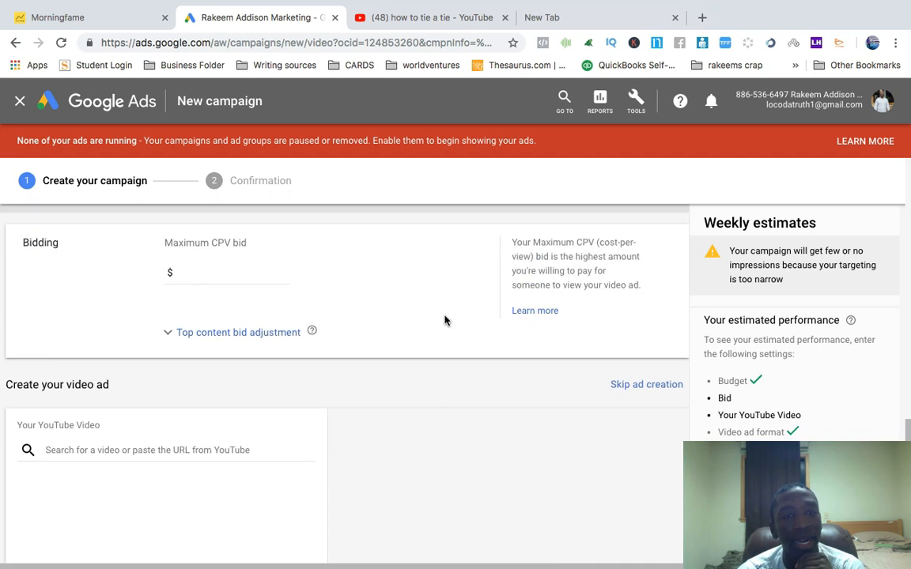
pyautogui.scroll(1, 444, 321)
pyautogui.click(209, 333)
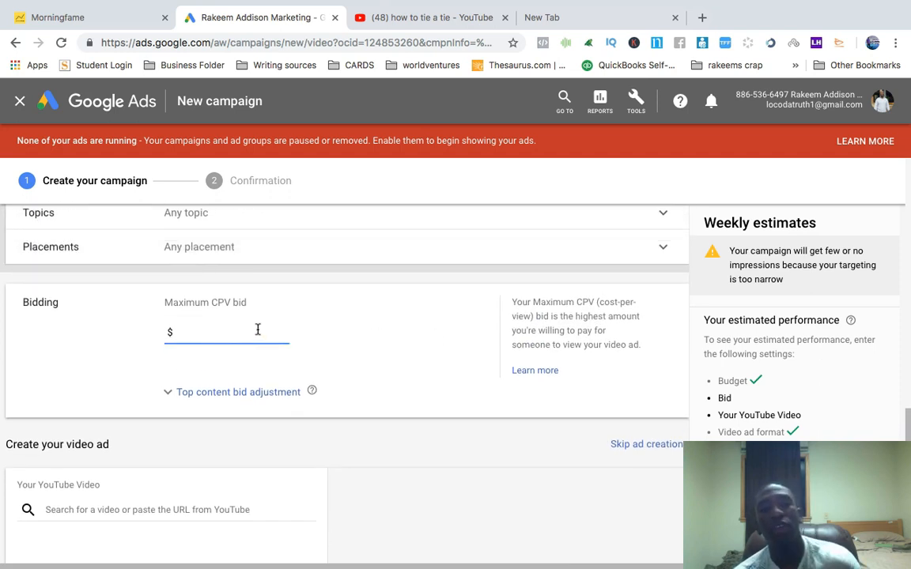
pyautogui.write('0.00')
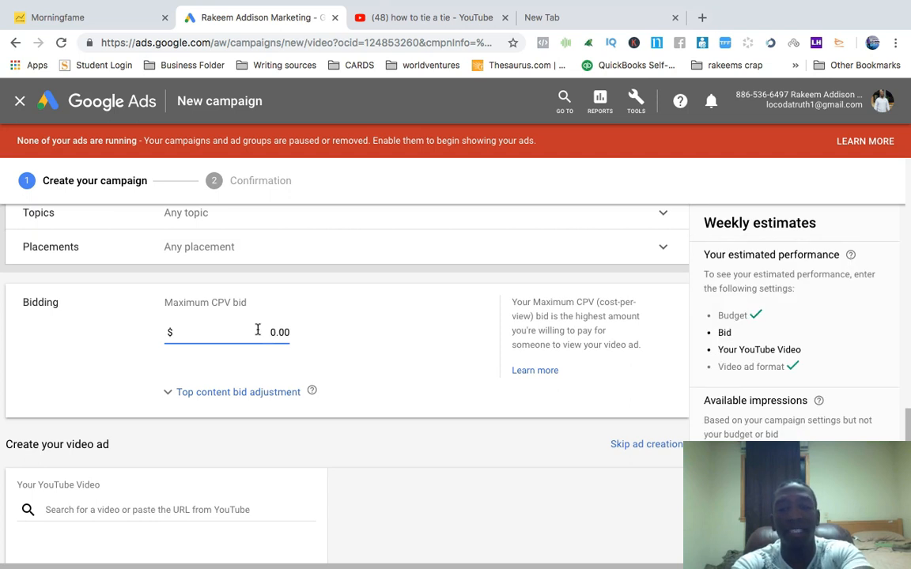
# Set the maximum CPV bid to $0.30
pyautogui.press('BackSpace')
pyautogui.write('5')
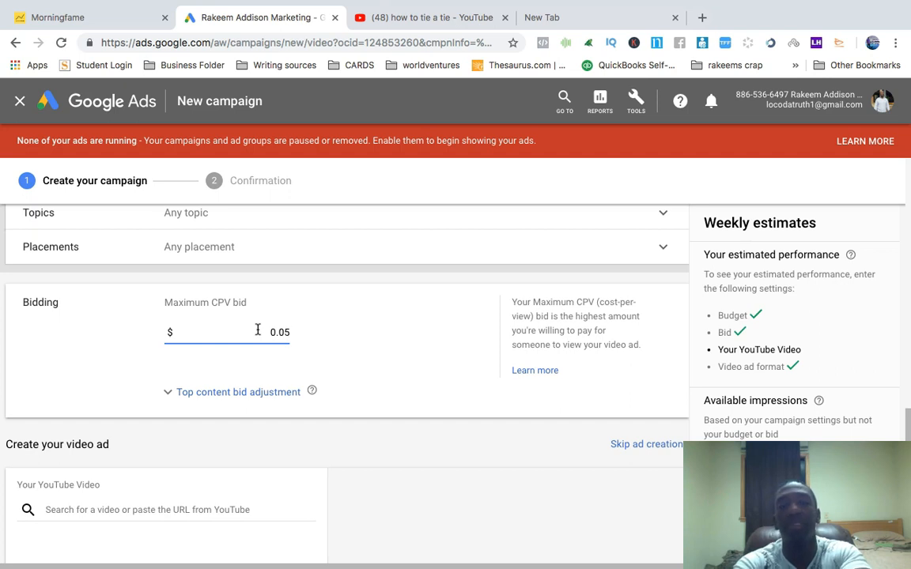
pyautogui.press('BackSpace')
pyautogui.write('3')
pyautogui.press('BackSpace')
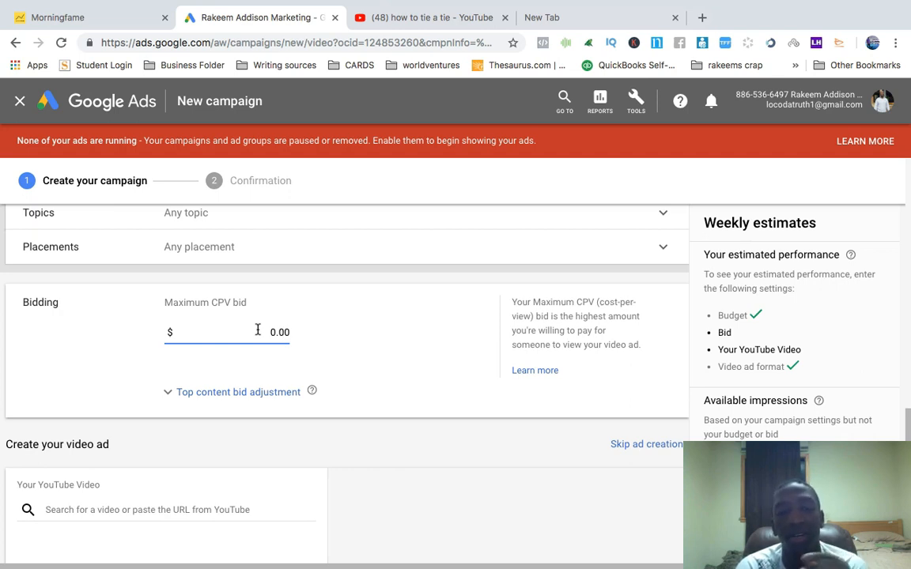
pyautogui.press('Right')
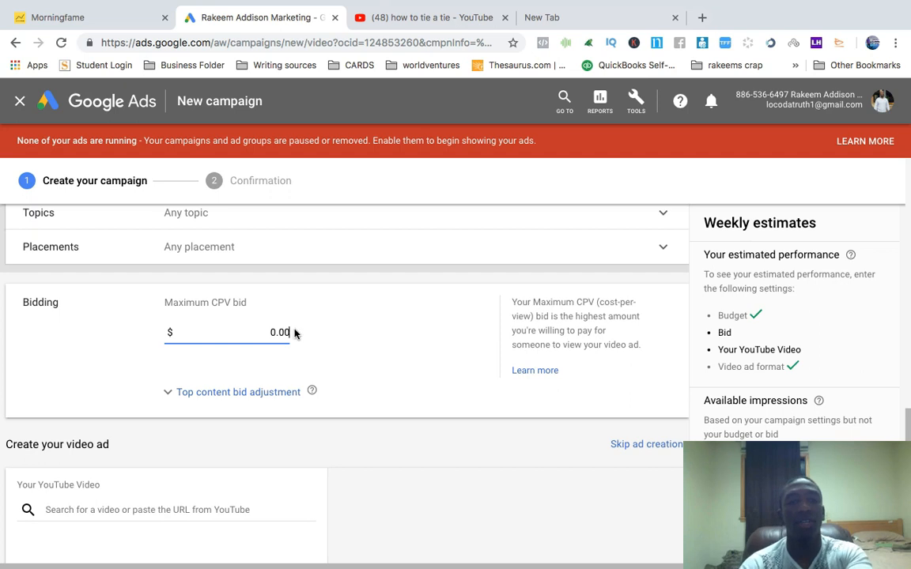
pyautogui.press('BackSpace')
pyautogui.press('BackSpace')
pyautogui.write('30')
pyautogui.click(411, 354)
# Expand the top content bid adjustment option and collapse it again without entering a percentage
pyautogui.click(168, 392)
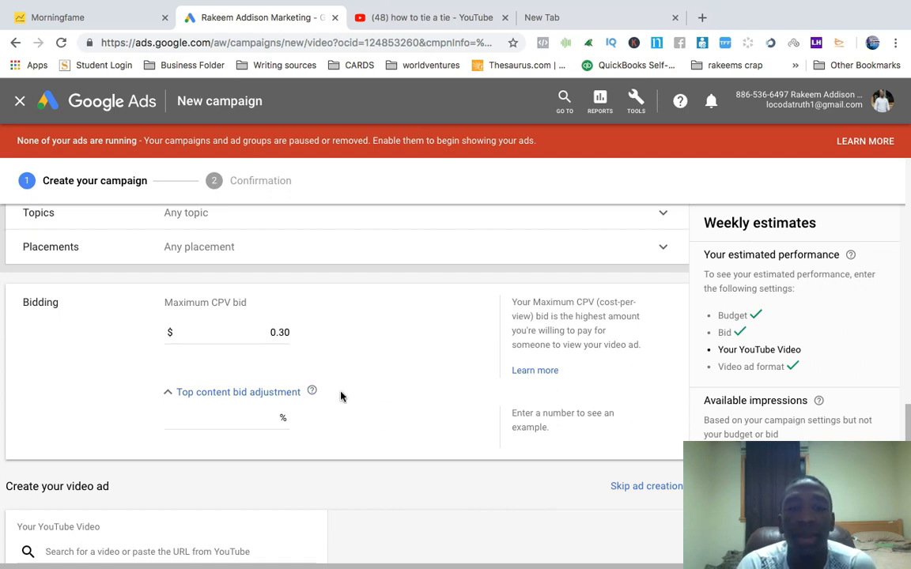
pyautogui.click(268, 420)
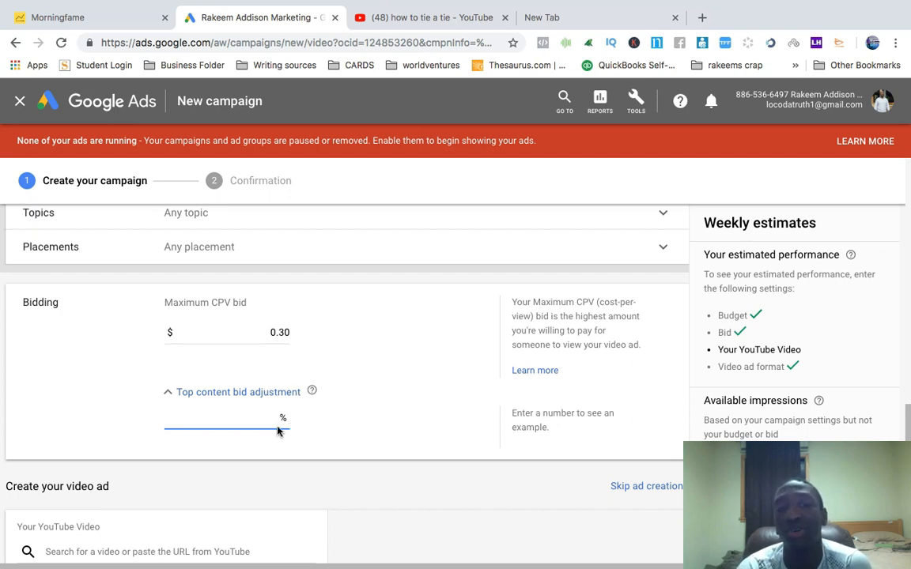
pyautogui.click(169, 393)
# Copy the link of the channel's latest video from YouTube Creator Studio and paste it as the campaign's YouTube video
pyautogui.scroll(-5, 425, 394)
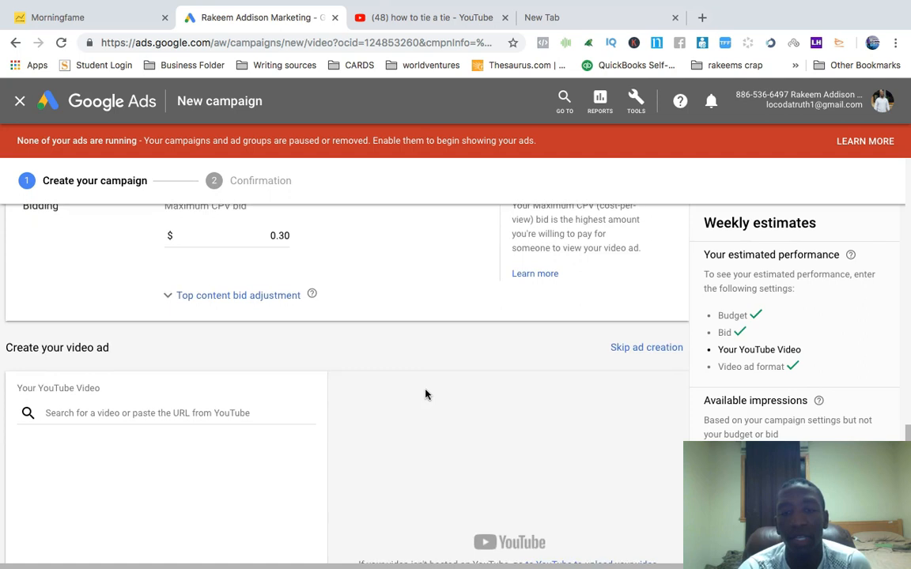
pyautogui.click(129, 304)
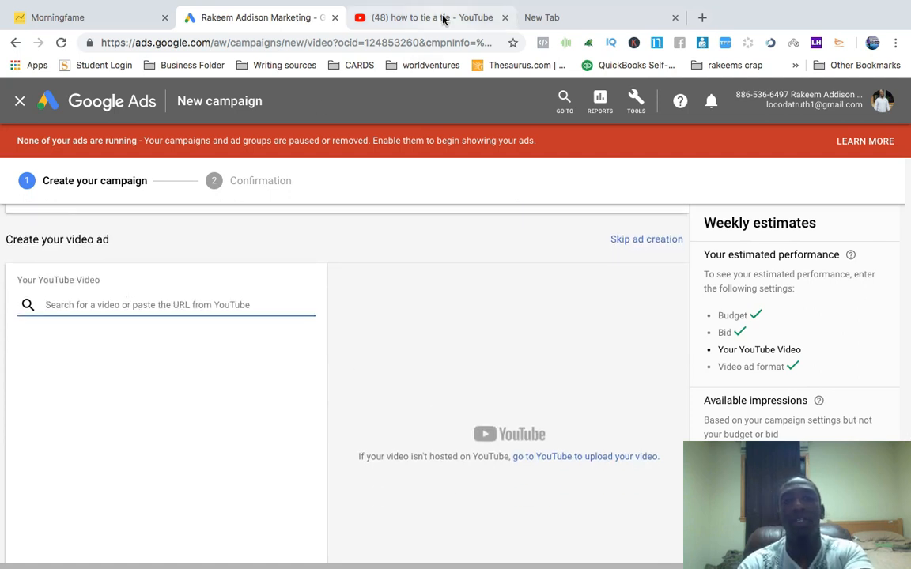
pyautogui.click(401, 18)
pyautogui.click(619, 97)
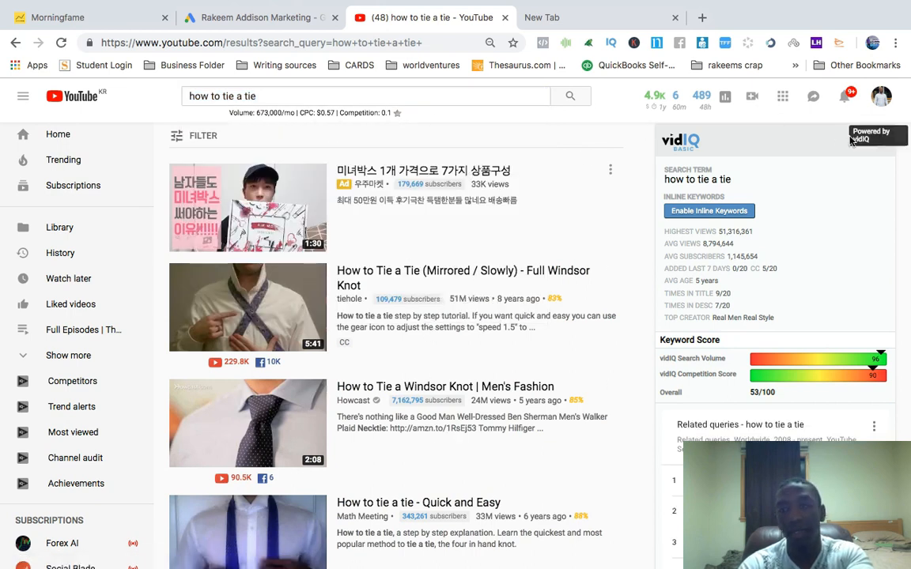
pyautogui.click(878, 97)
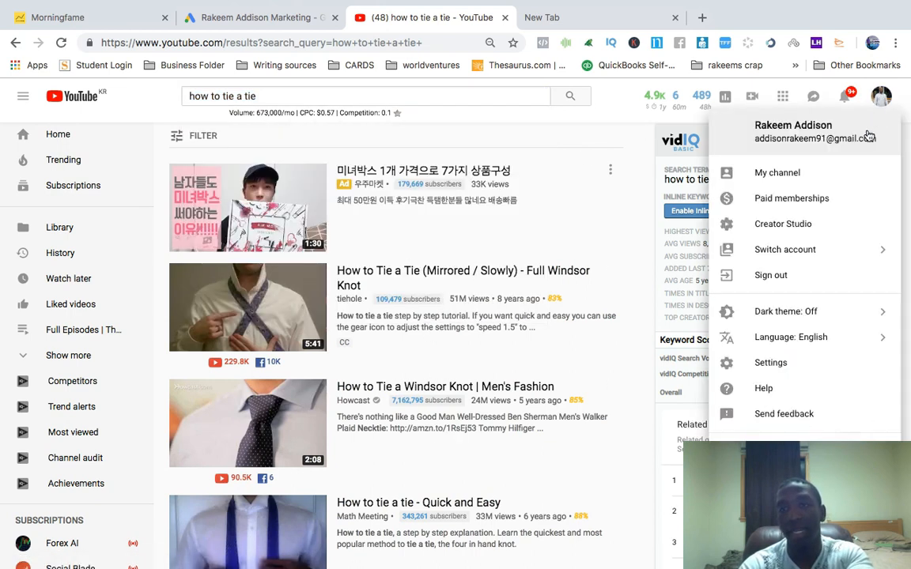
pyautogui.click(799, 225)
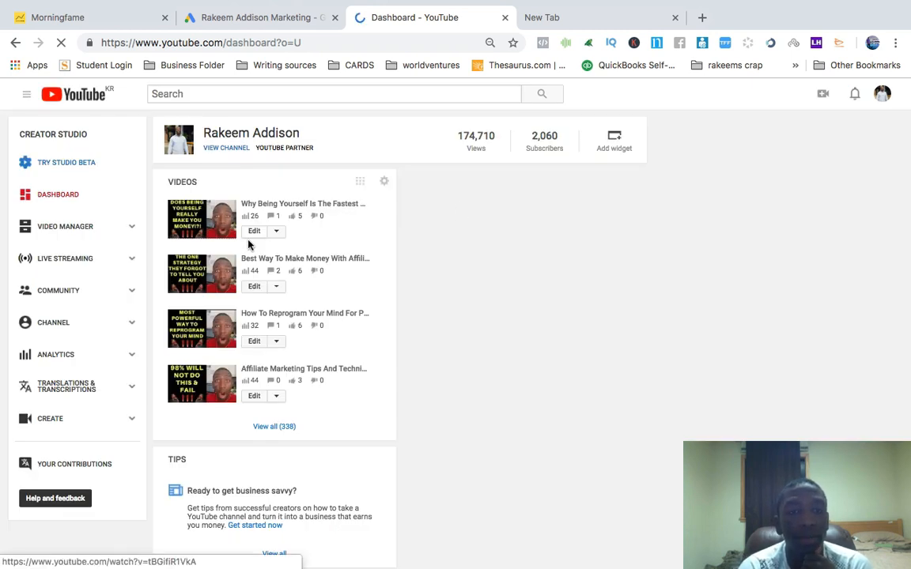
pyautogui.rightClick(207, 217)
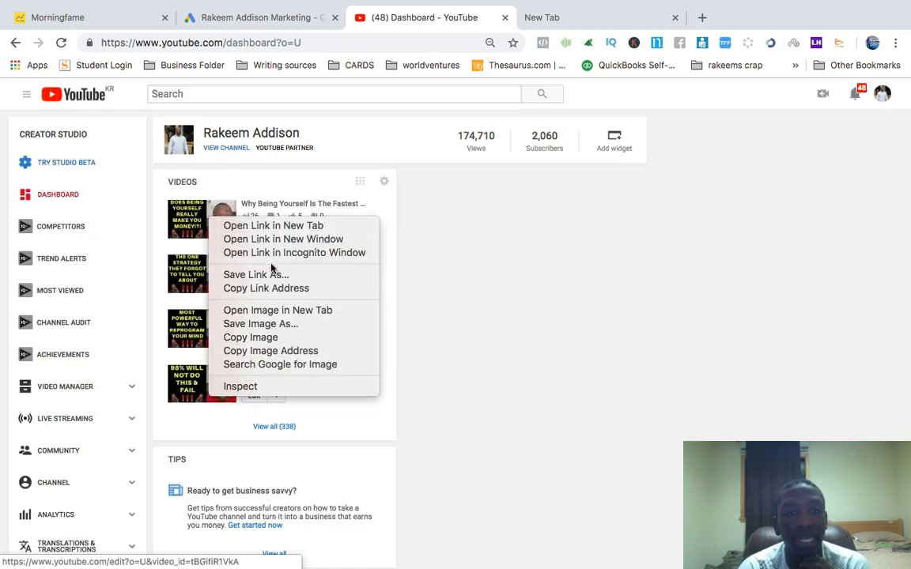
pyautogui.click(272, 289)
pyautogui.click(265, 16)
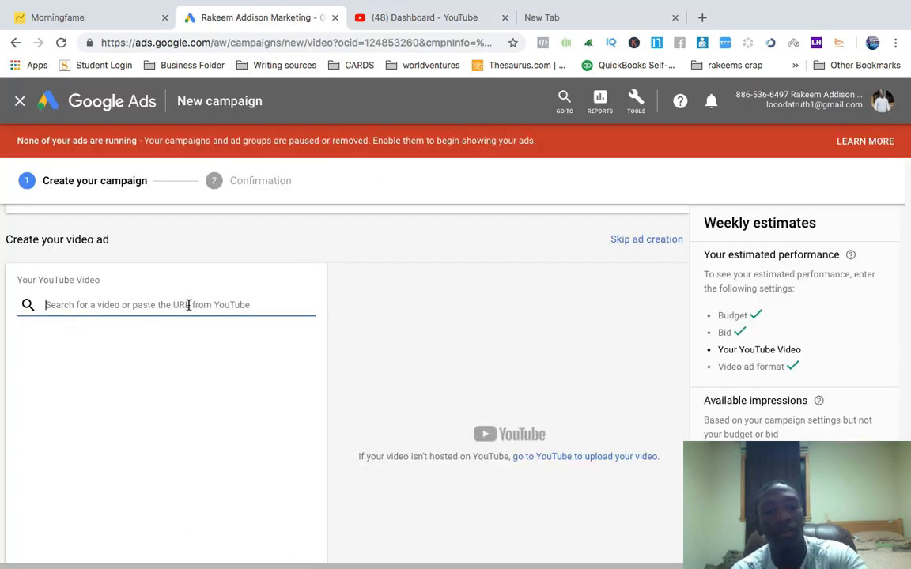
pyautogui.press('super+v')
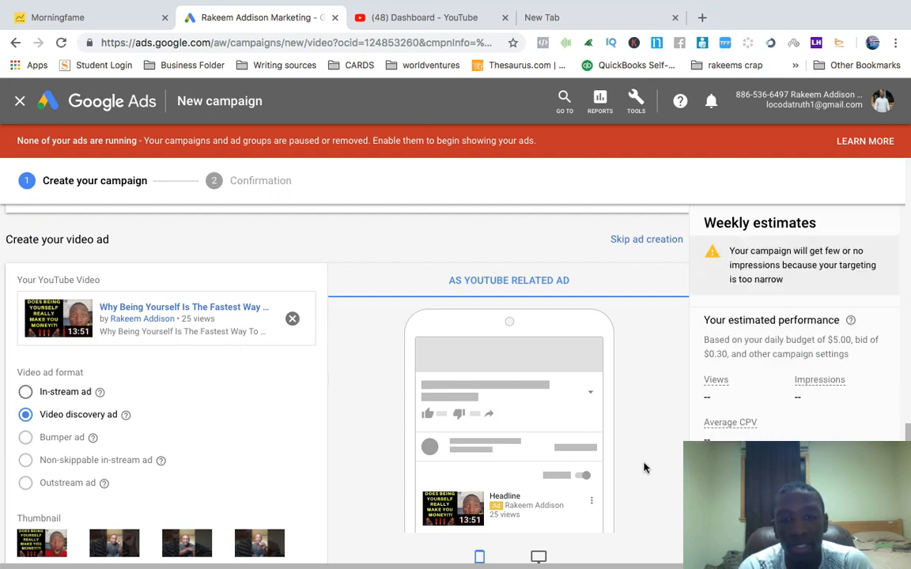
# Choose In-stream ad as the video ad format and start entering the ad's final URL
pyautogui.scroll(-1, 643, 468)
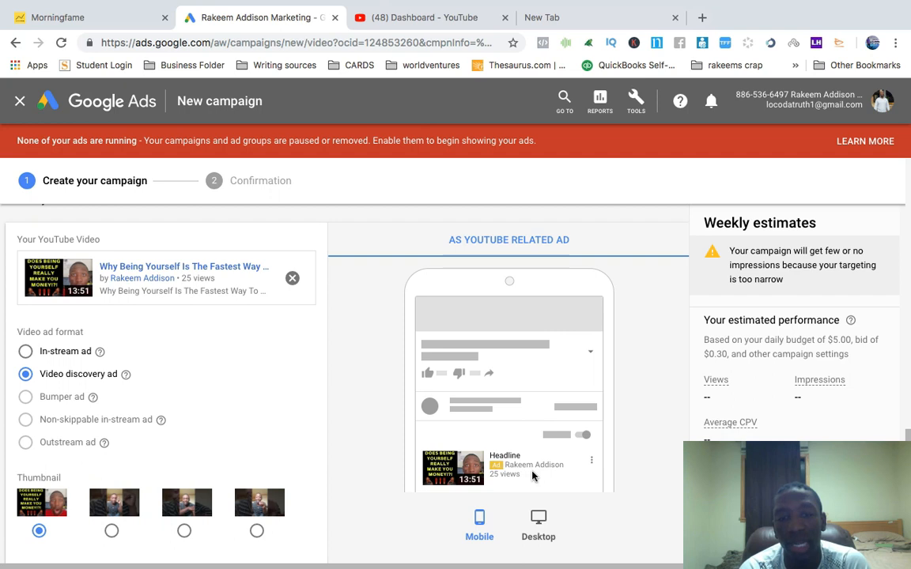
pyautogui.click(25, 353)
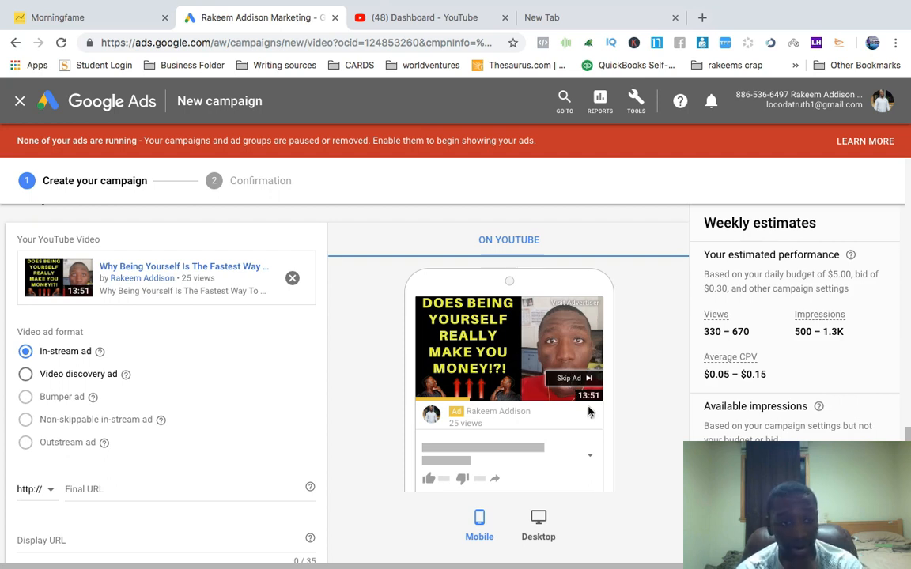
pyautogui.scroll(-2, 152, 344)
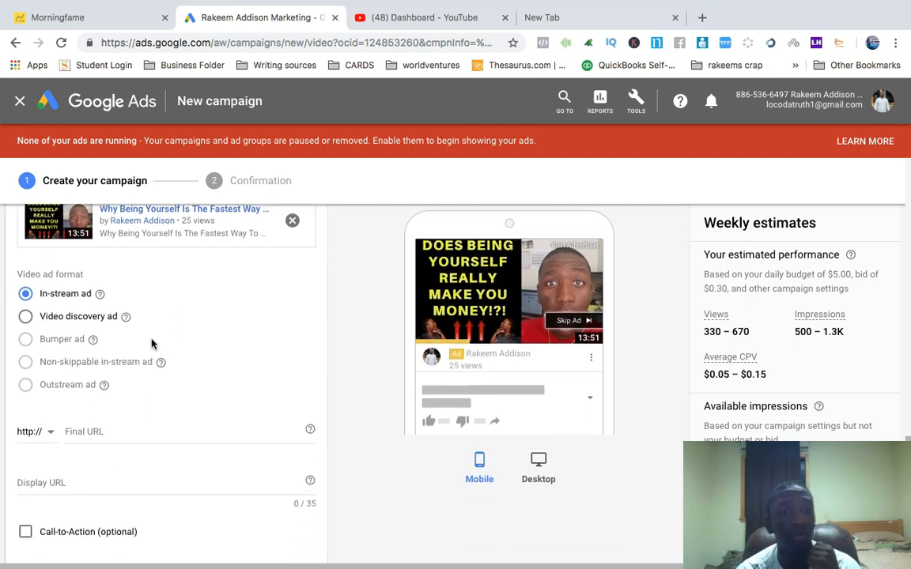
pyautogui.click(89, 432)
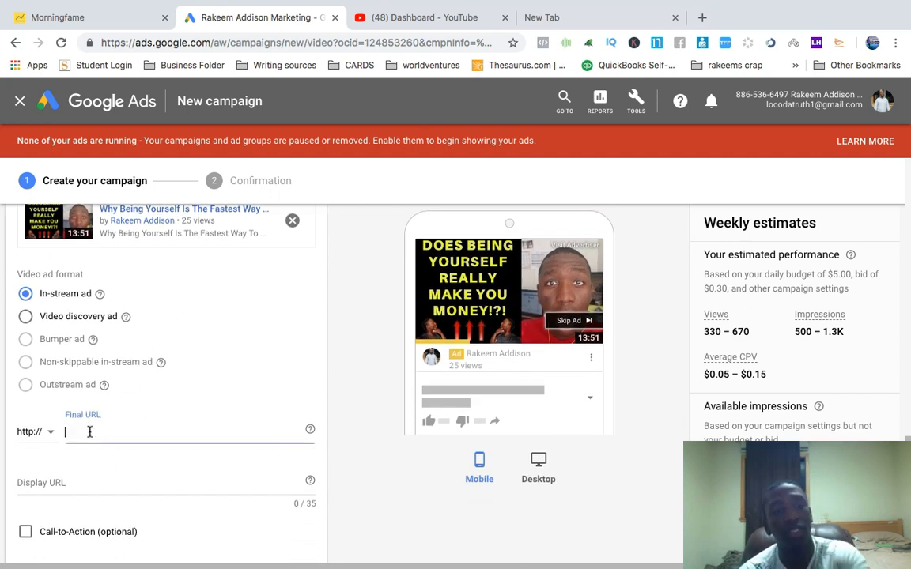
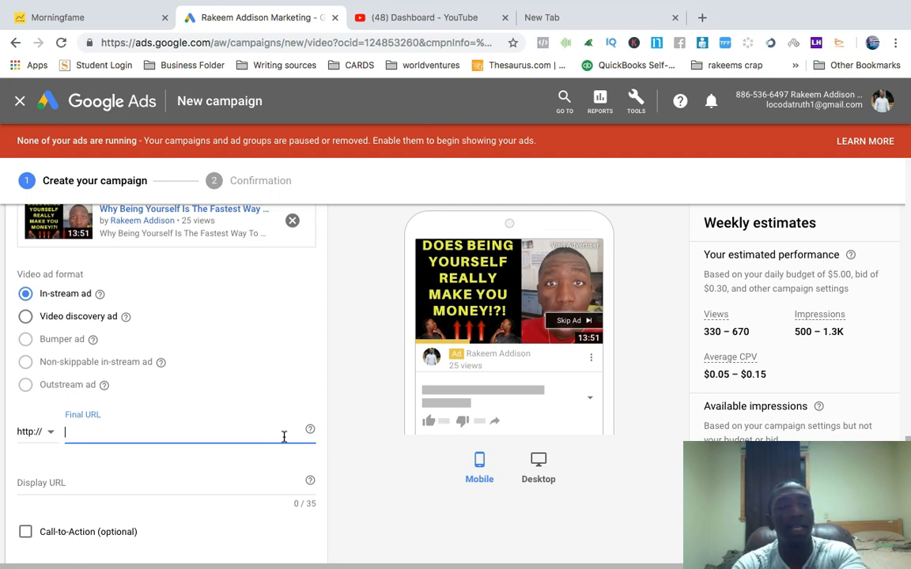
# Toggle the call-to-action option and the advanced ad URL options on and off without entering anything
pyautogui.scroll(-1, 284, 437)
pyautogui.click(55, 427)
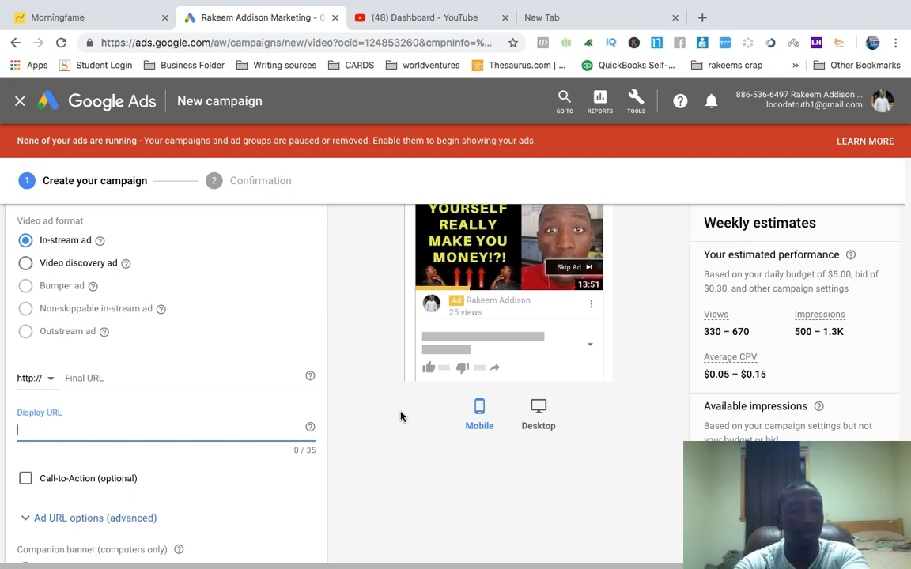
pyautogui.scroll(-3, 400, 417)
pyautogui.click(26, 355)
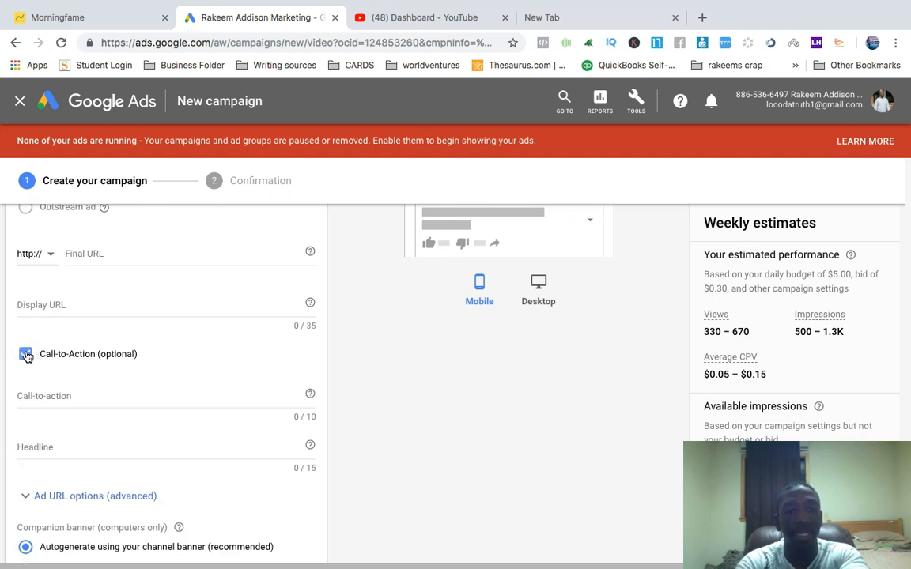
pyautogui.click(26, 355)
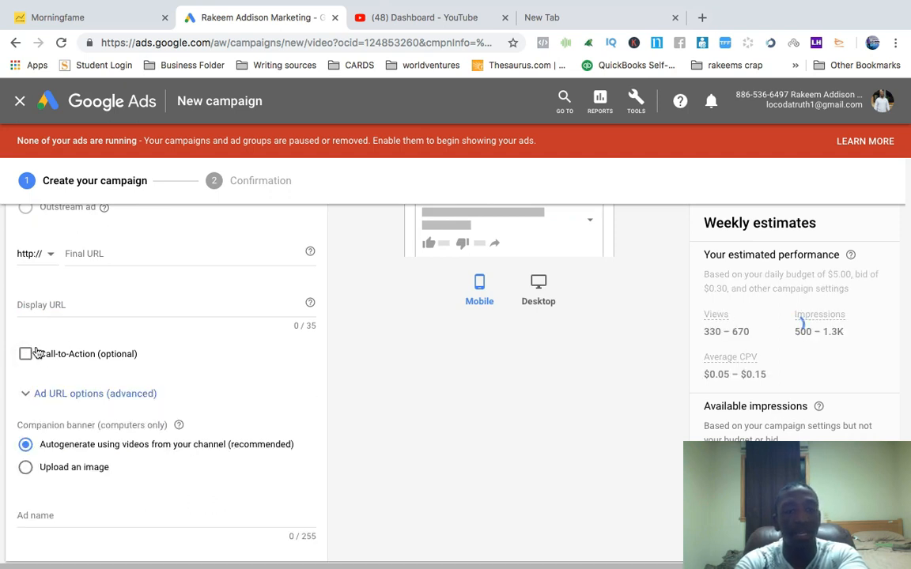
pyautogui.click(27, 395)
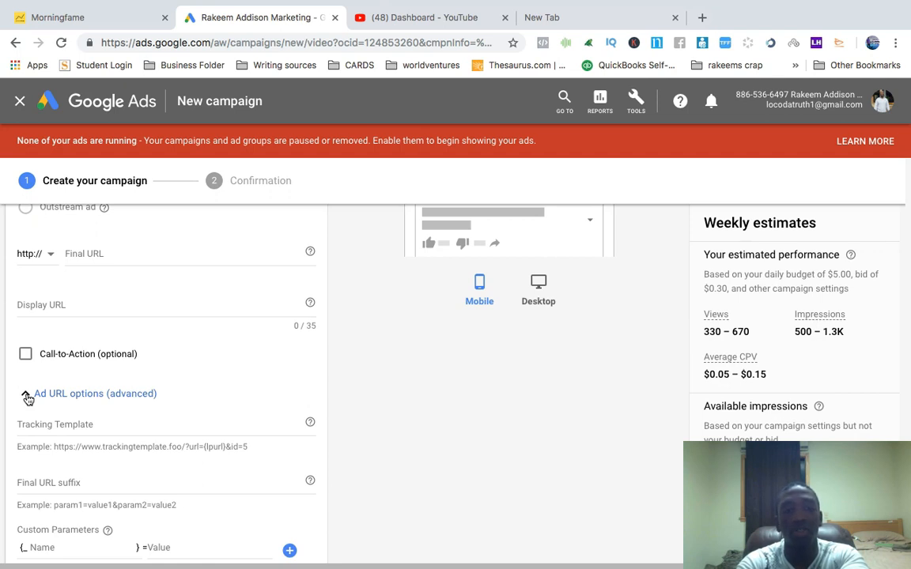
pyautogui.click(26, 395)
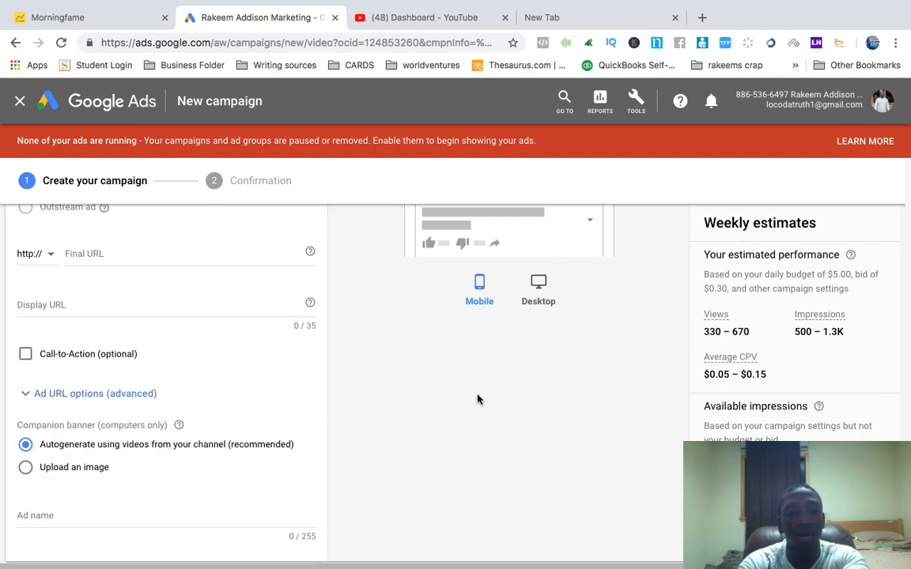
# Select Upload an image as the companion banner source
pyautogui.scroll(-2, 480, 398)
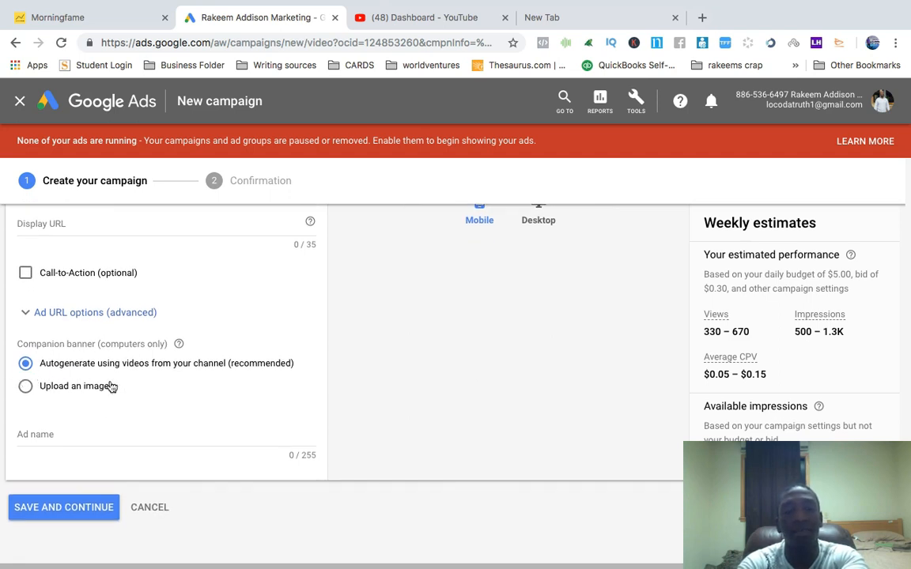
pyautogui.scroll(8, 364, 365)
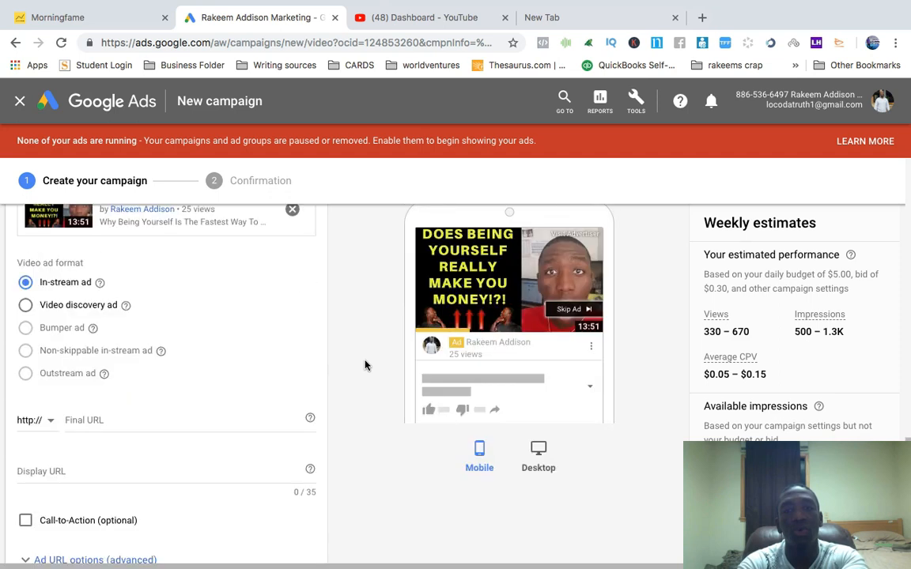
pyautogui.scroll(-4, 163, 448)
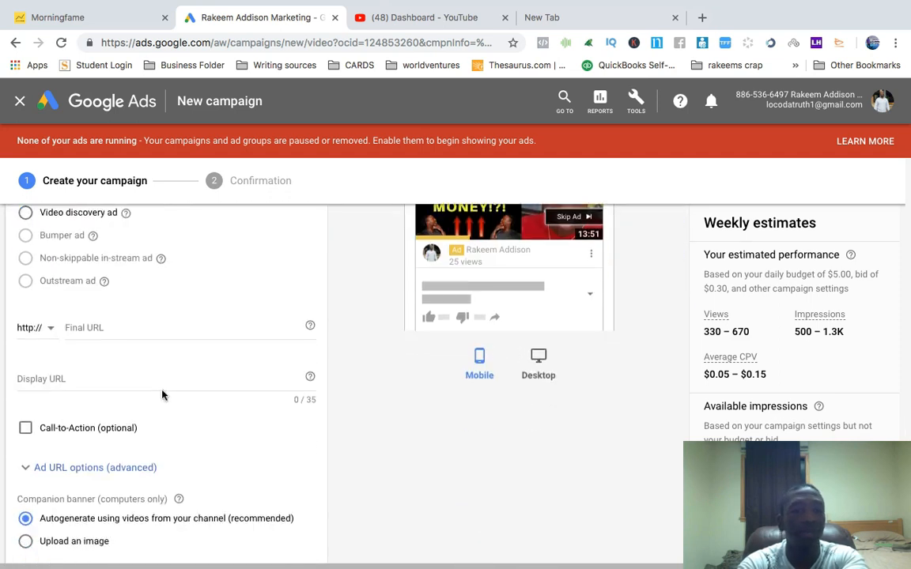
pyautogui.scroll(-1, 63, 487)
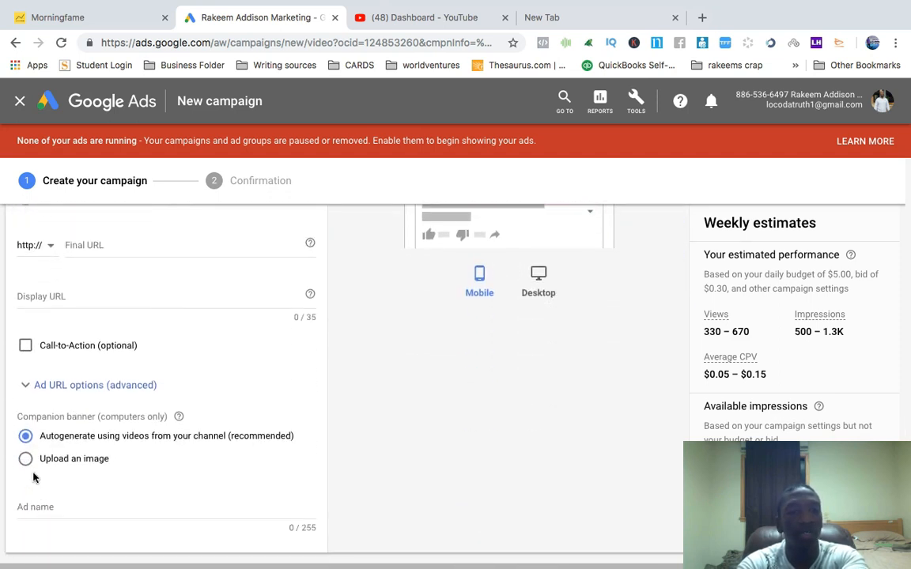
pyautogui.click(26, 458)
# Switch the ad preview to the Desktop view
pyautogui.scroll(6, 455, 443)
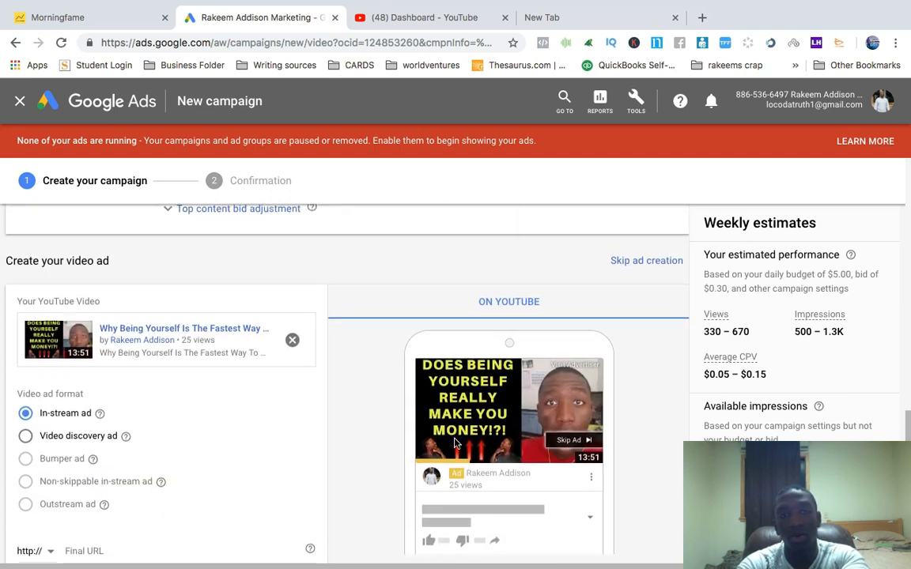
pyautogui.scroll(-3, 457, 442)
pyautogui.scroll(4, 457, 440)
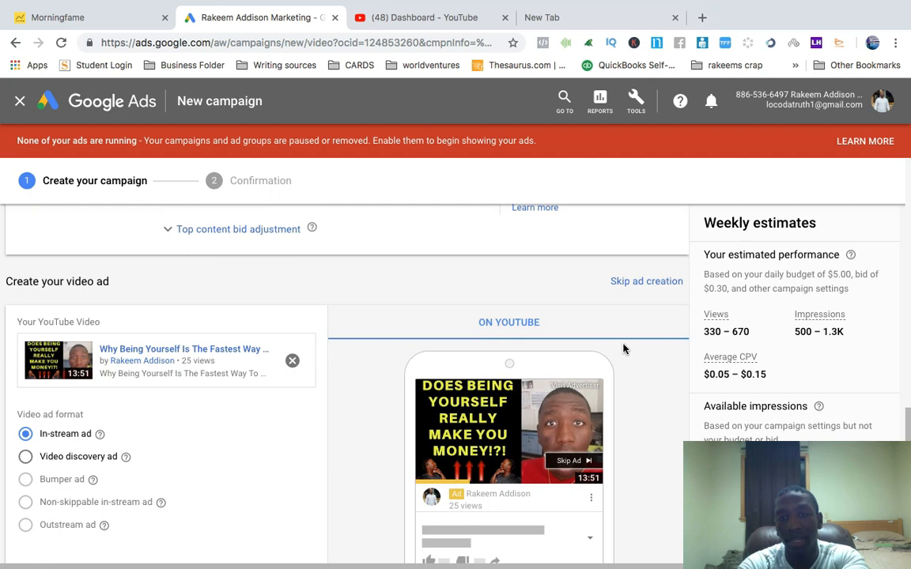
pyautogui.scroll(-3, 585, 380)
pyautogui.click(537, 484)
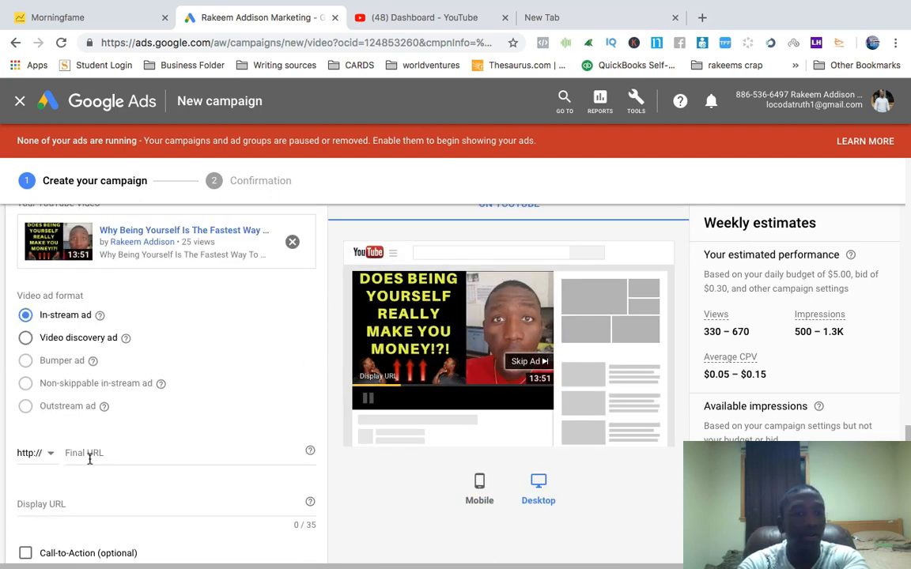
# Set the companion banner back to autogenerate using videos from the channel
pyautogui.scroll(-7, 89, 459)
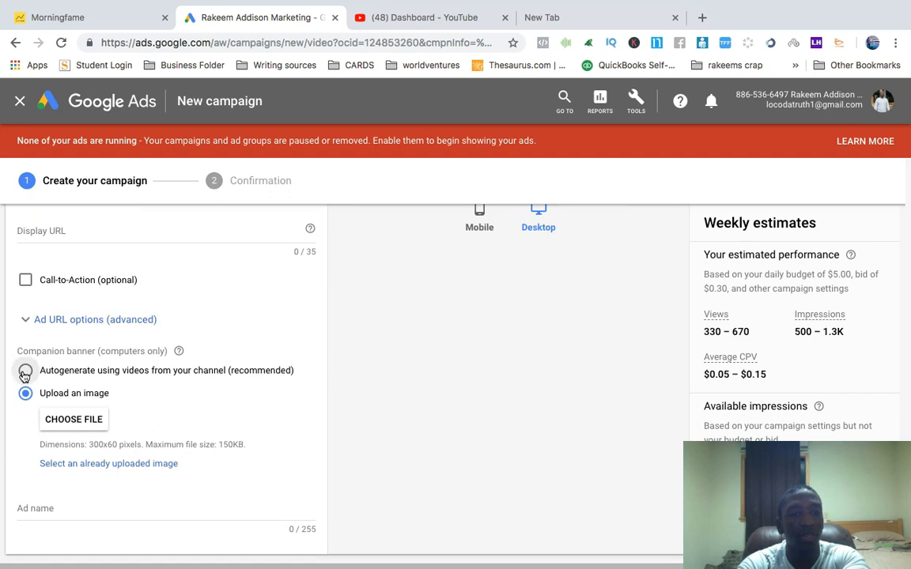
pyautogui.click(25, 371)
# Switch the video ad format to Video discovery ad and back to In-stream ad
pyautogui.scroll(10, 468, 350)
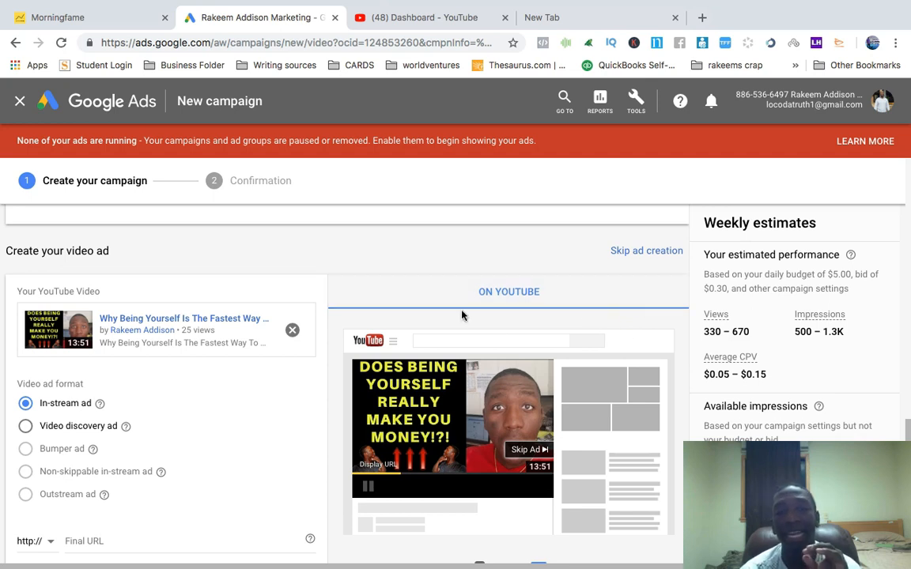
pyautogui.scroll(-2, 320, 374)
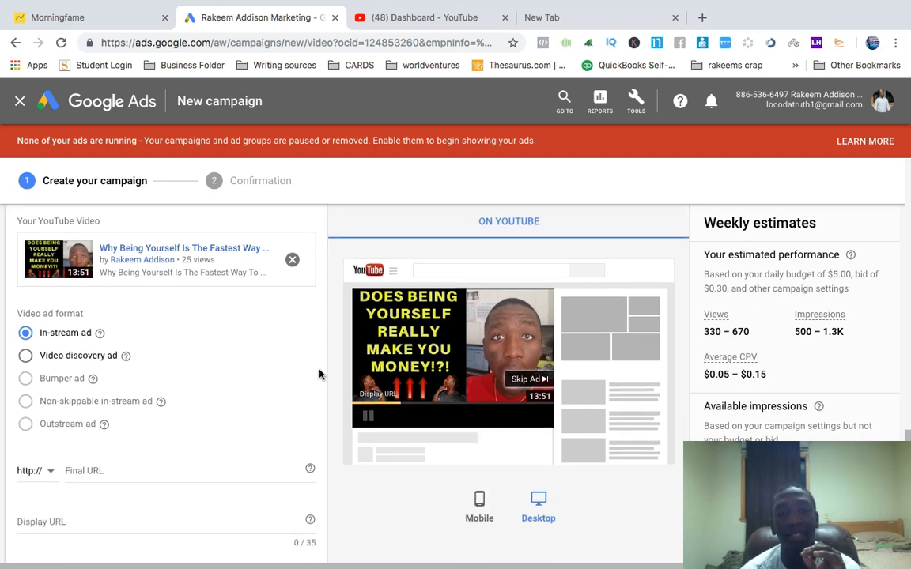
pyautogui.click(26, 357)
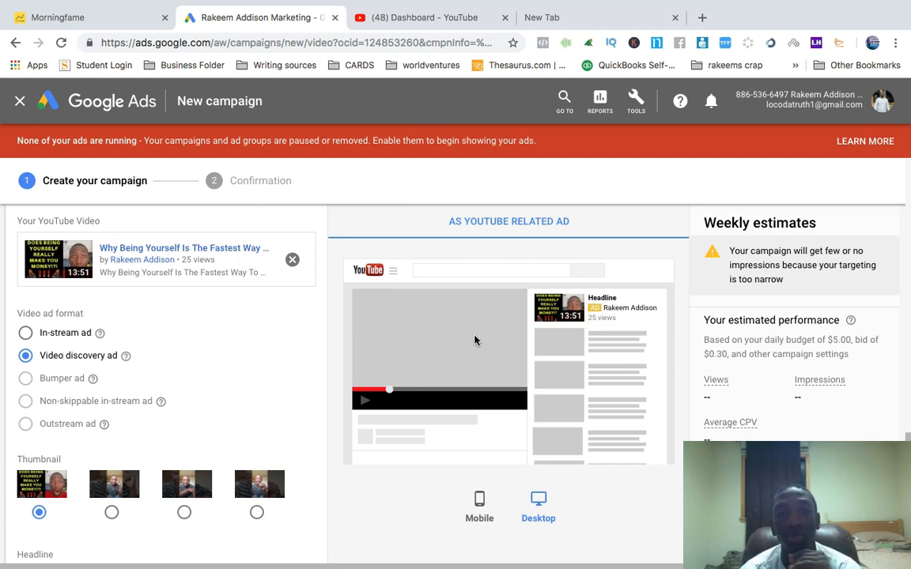
pyautogui.click(25, 333)
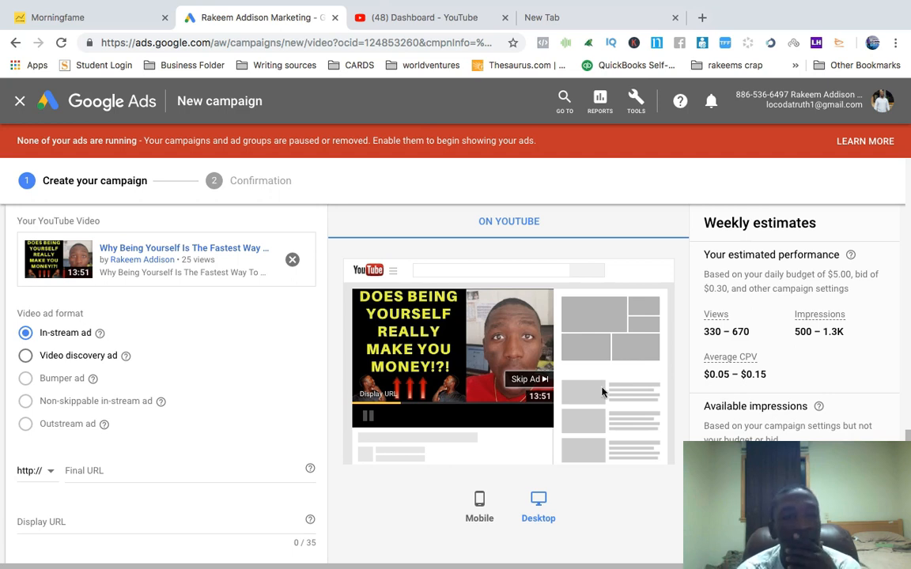
# Start entering the ad name for the in-stream ad
pyautogui.scroll(-2, 444, 419)
pyautogui.scroll(-3, 444, 421)
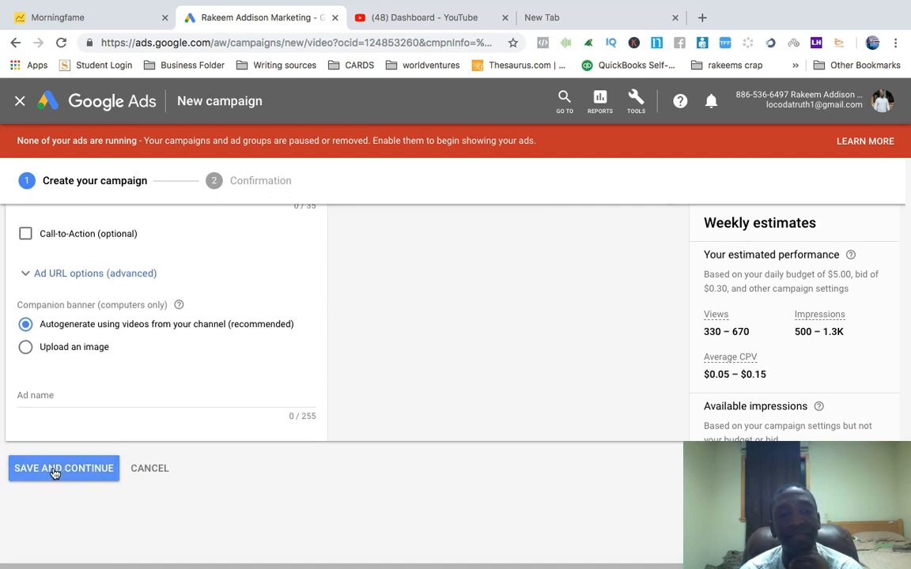
pyautogui.click(41, 396)
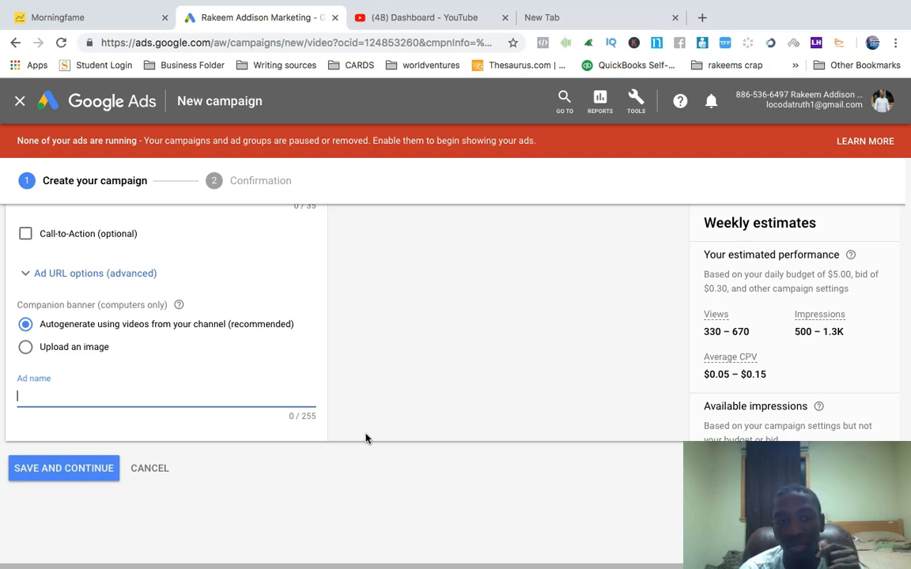
pyautogui.scroll(5, 365, 439)
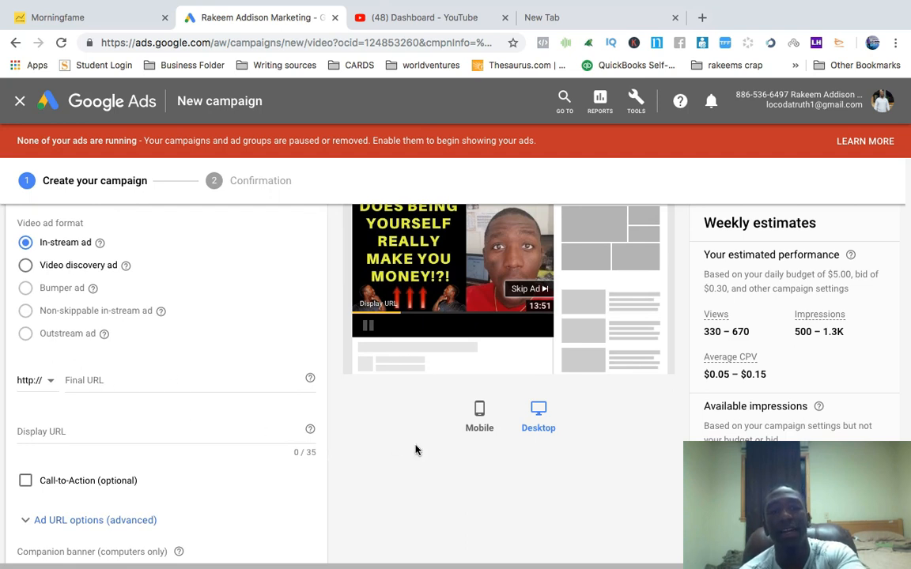
pyautogui.scroll(-5, 416, 450)
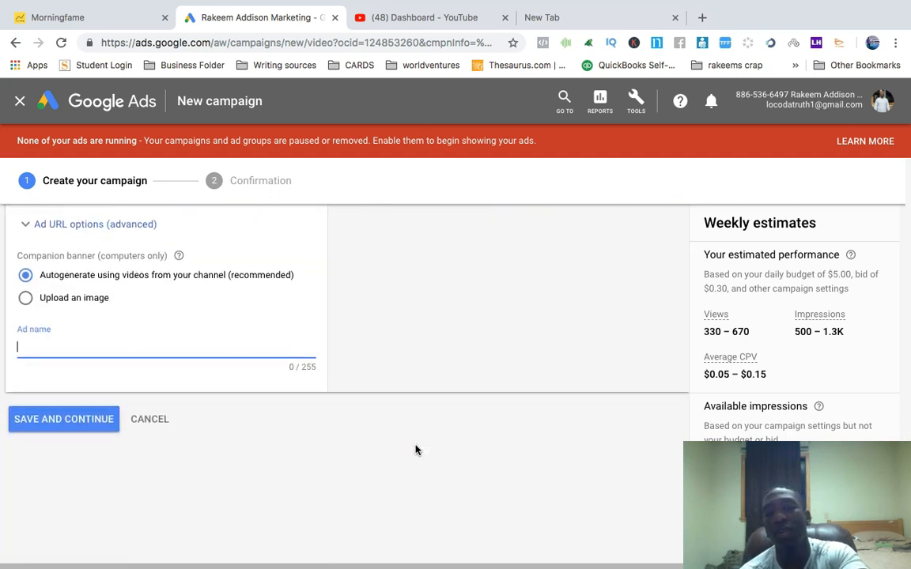